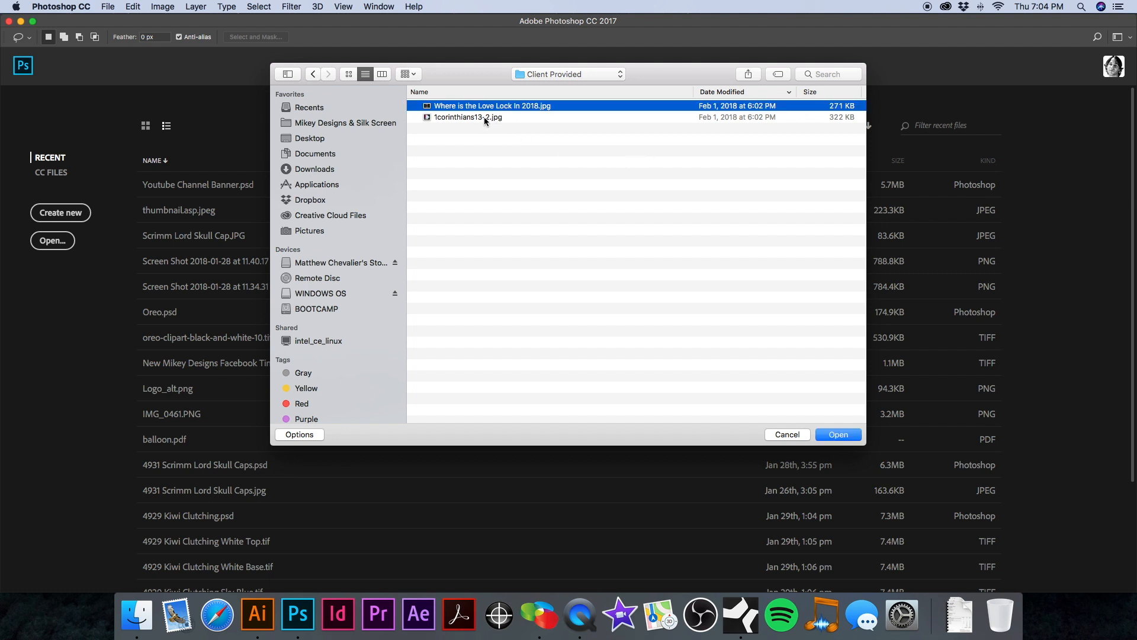
Preview the client-provided 1corinthians13-2.jpg image and open it for editing.
click(485, 117)
key(space)
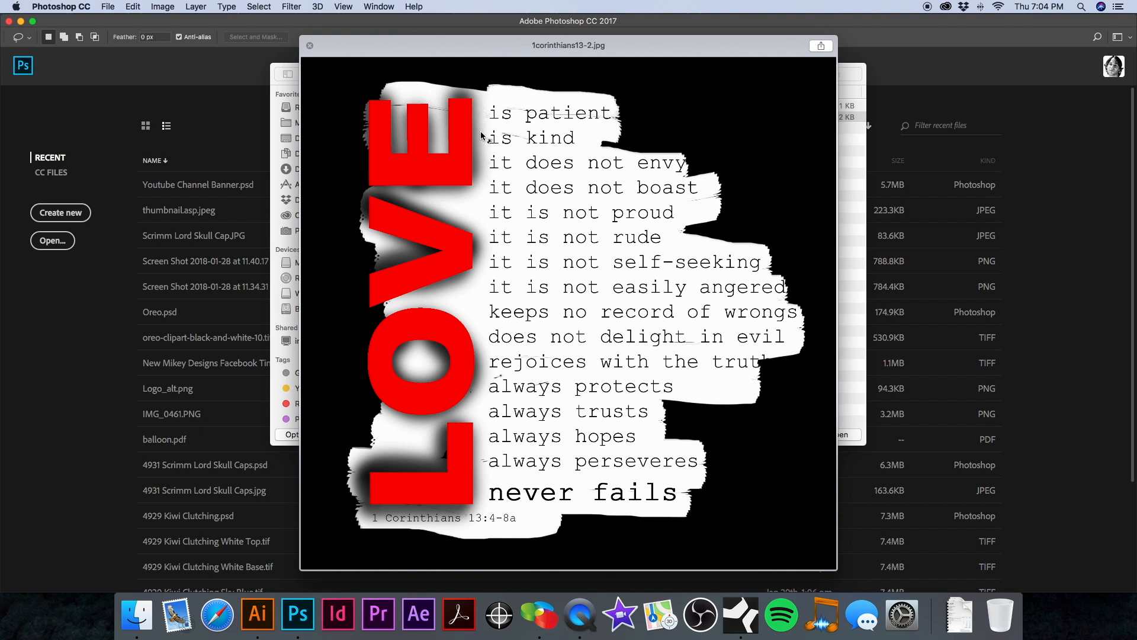
key(space)
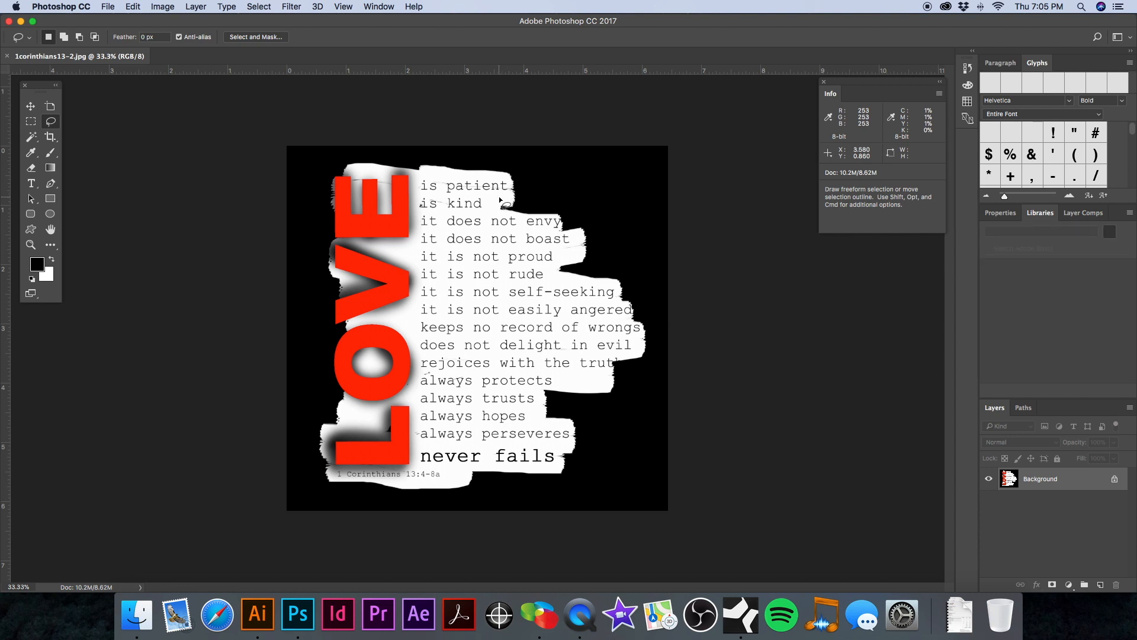
Crop the excess black border around the artwork on all four sides to about 5.57 by 5.62 inches.
key(c)
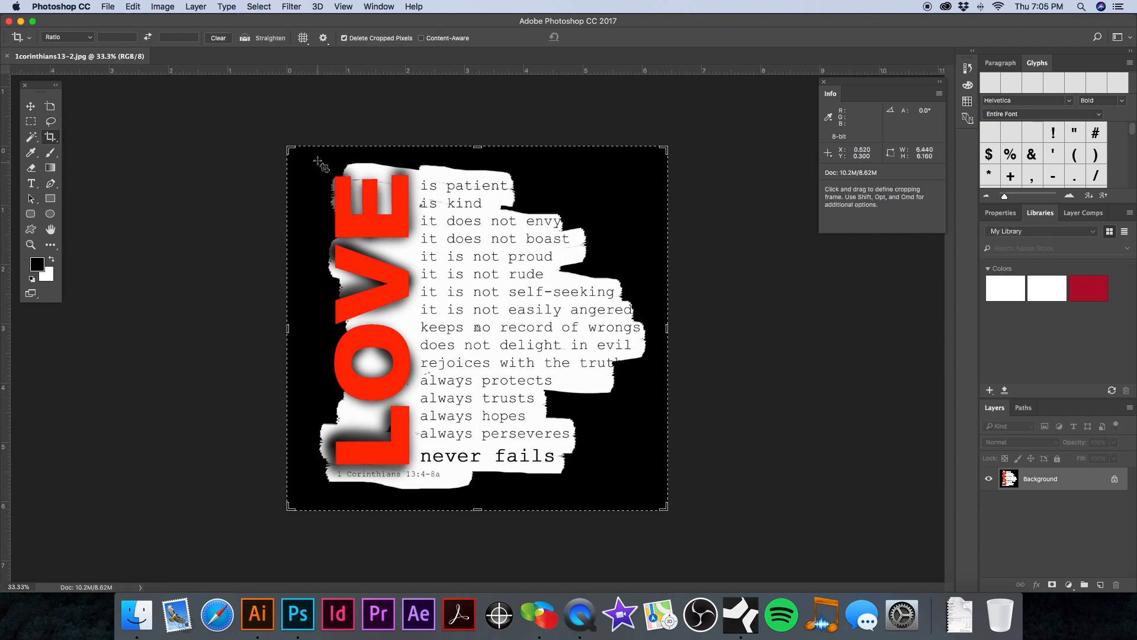
drag(289, 332, 322, 333)
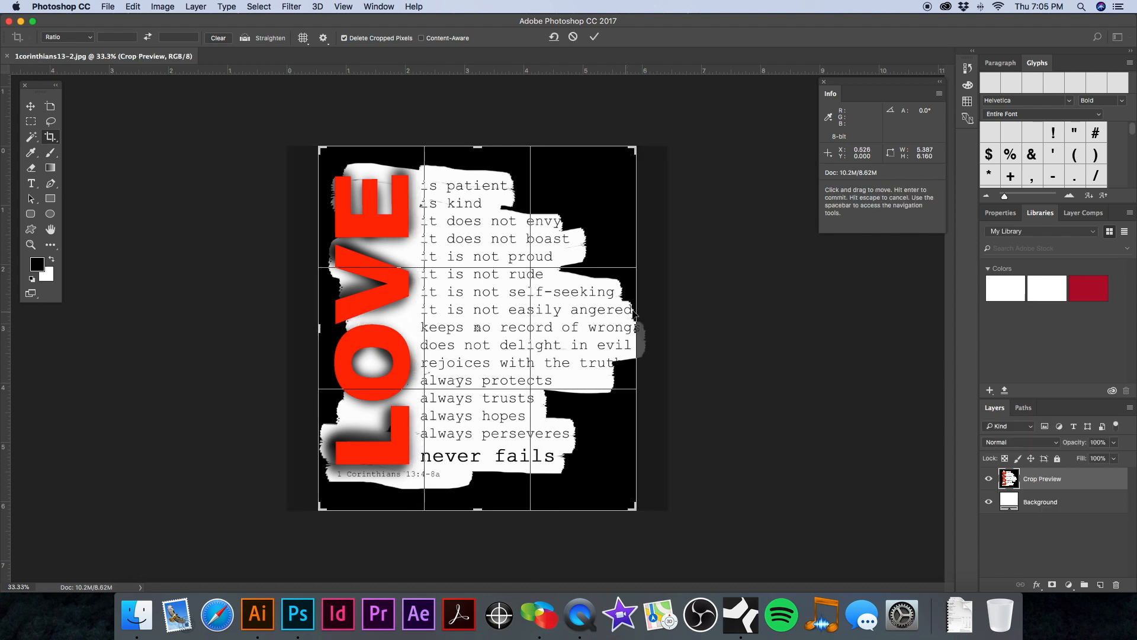
drag(638, 329, 644, 329)
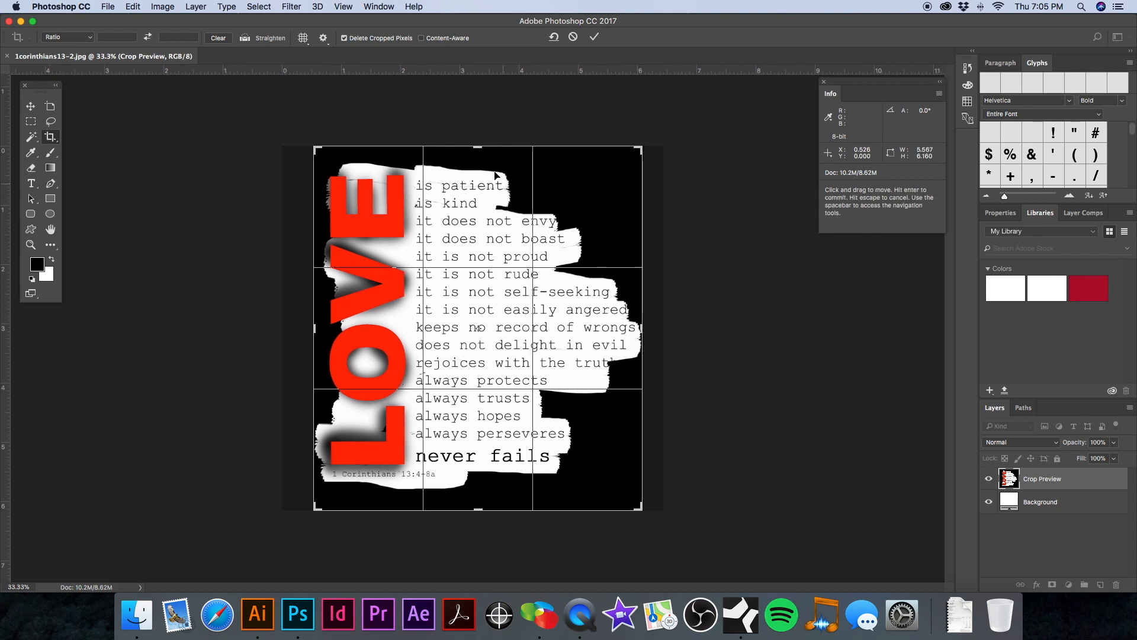
drag(478, 147, 475, 155)
drag(478, 503, 479, 492)
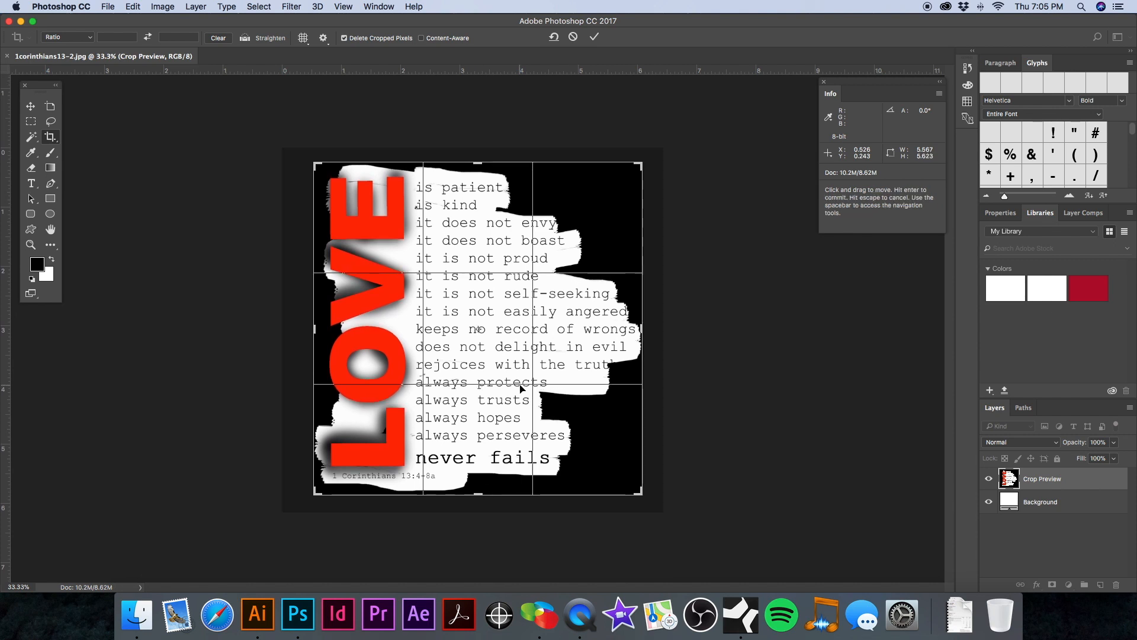
key(Return)
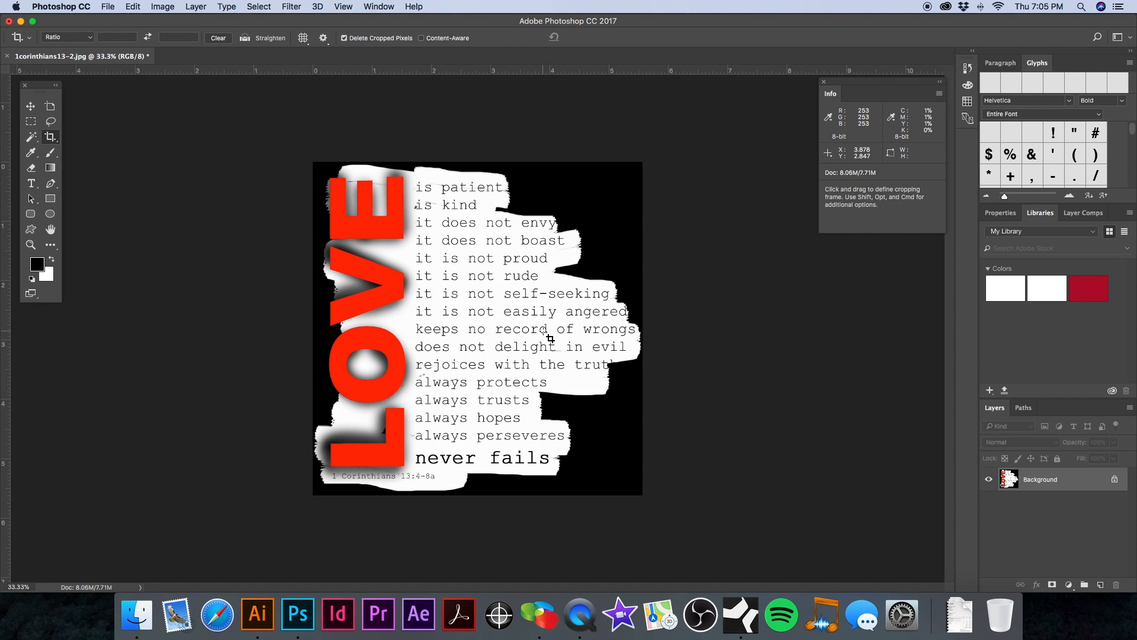
key(super)
key(super+alt+i)
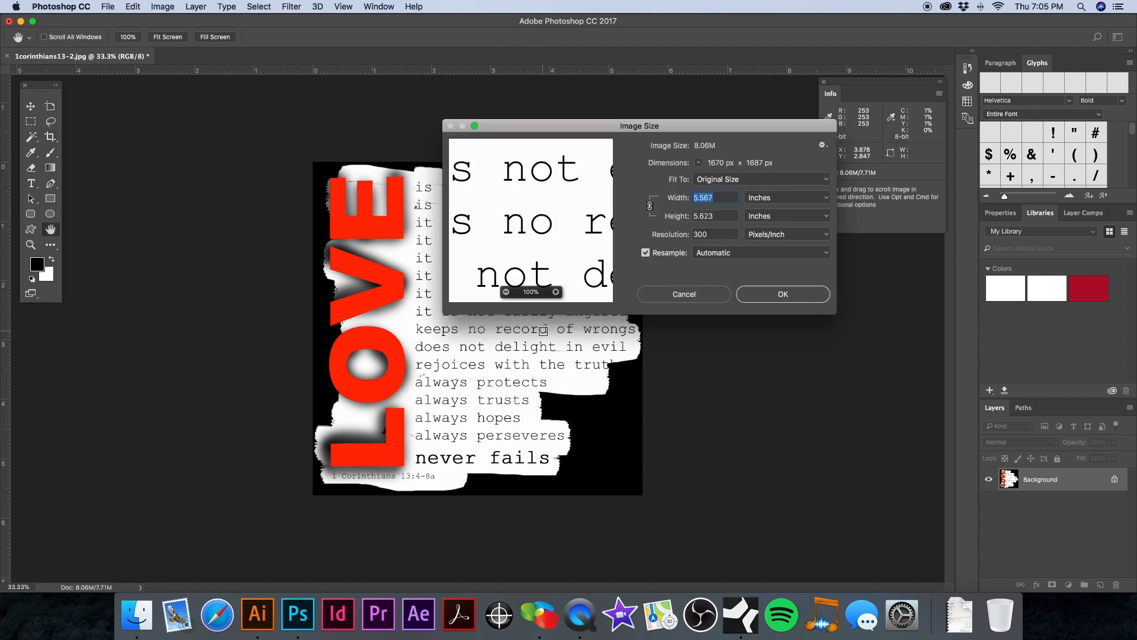
drag(570, 128, 487, 110)
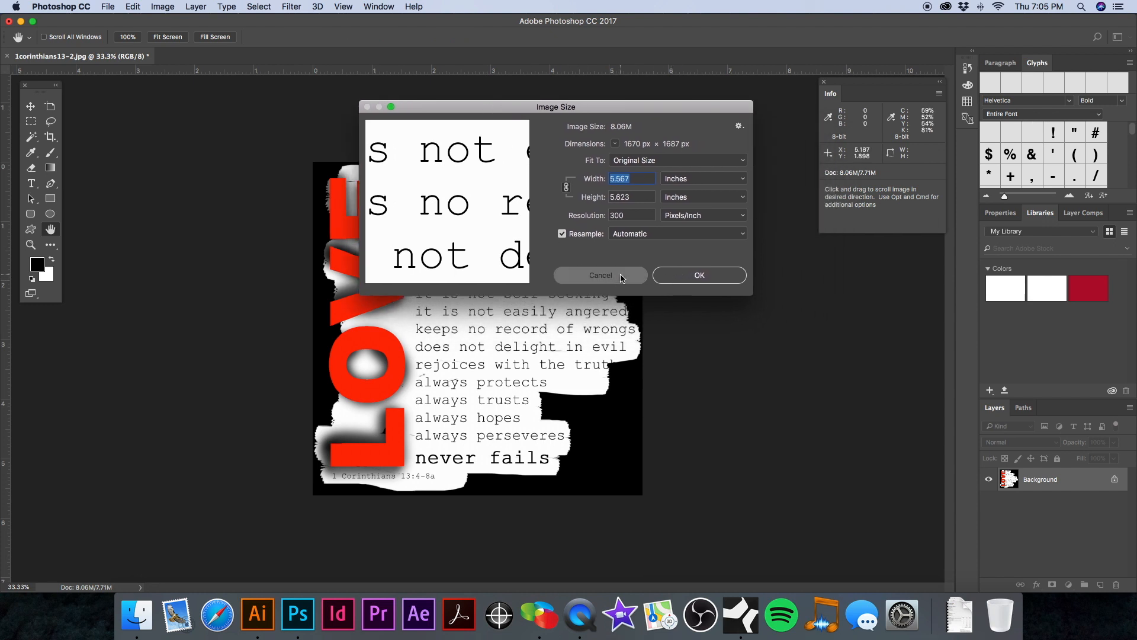
key(Escape)
key(c)
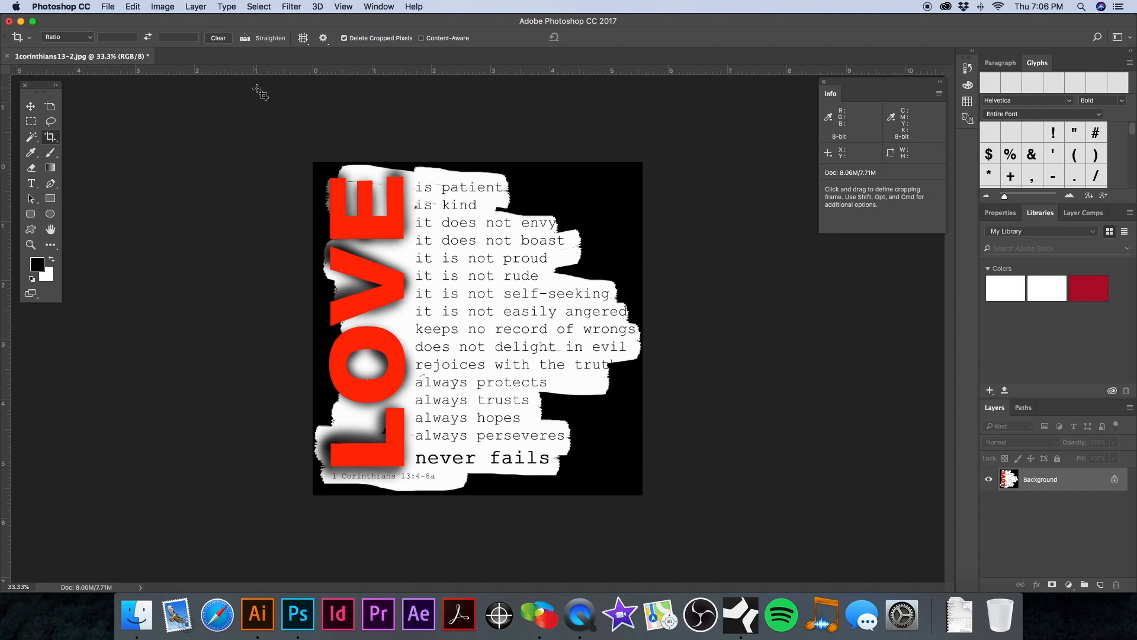
Resize the image to 12 inches wide at 300 pixels/inch, keeping proportions and automatic resampling.
click(162, 7)
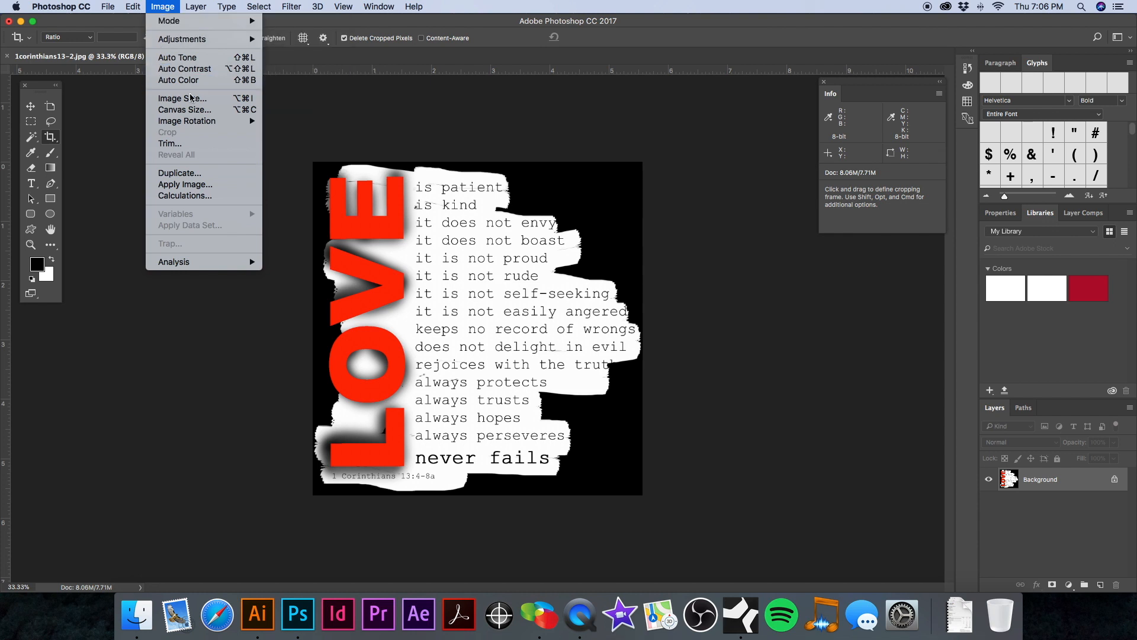
click(205, 98)
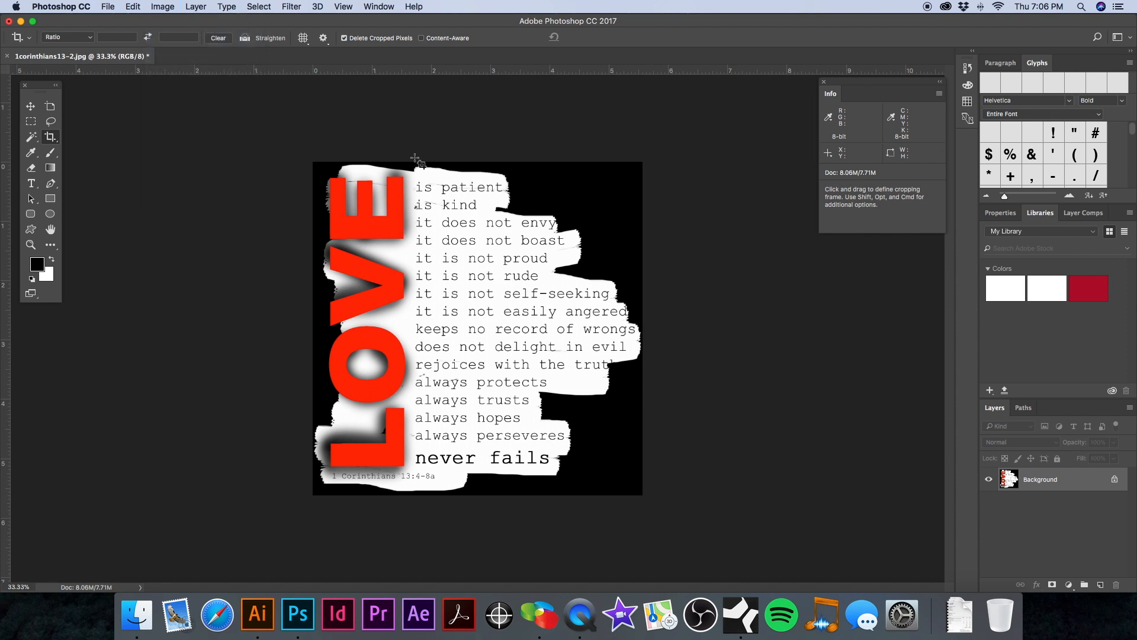
drag(501, 109, 498, 101)
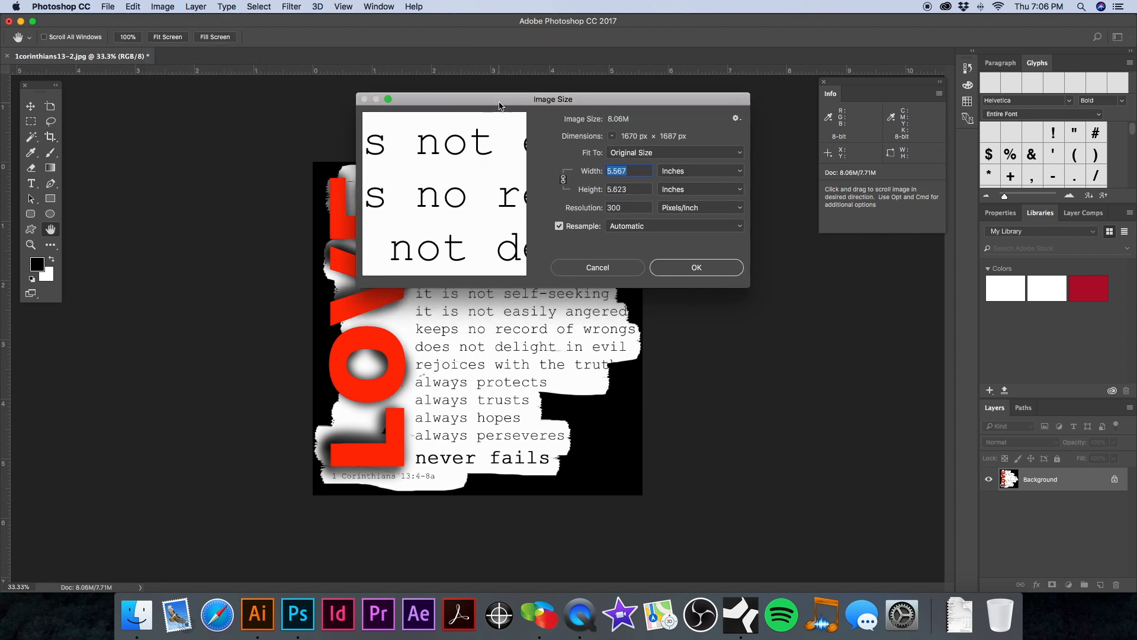
click(166, 10)
click(507, 101)
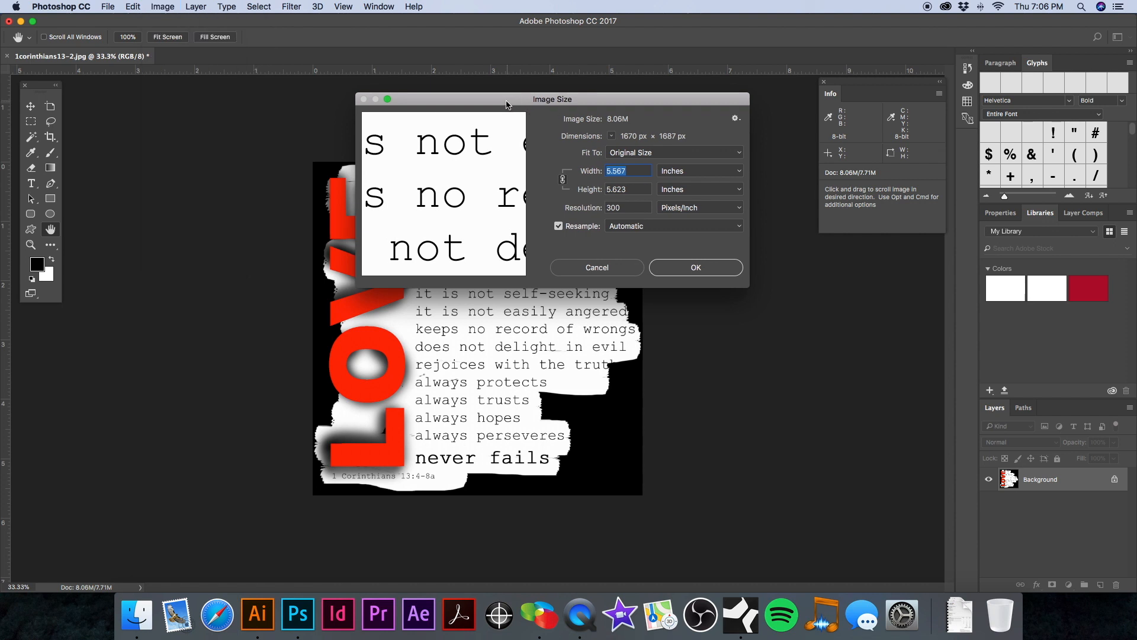
text(12)
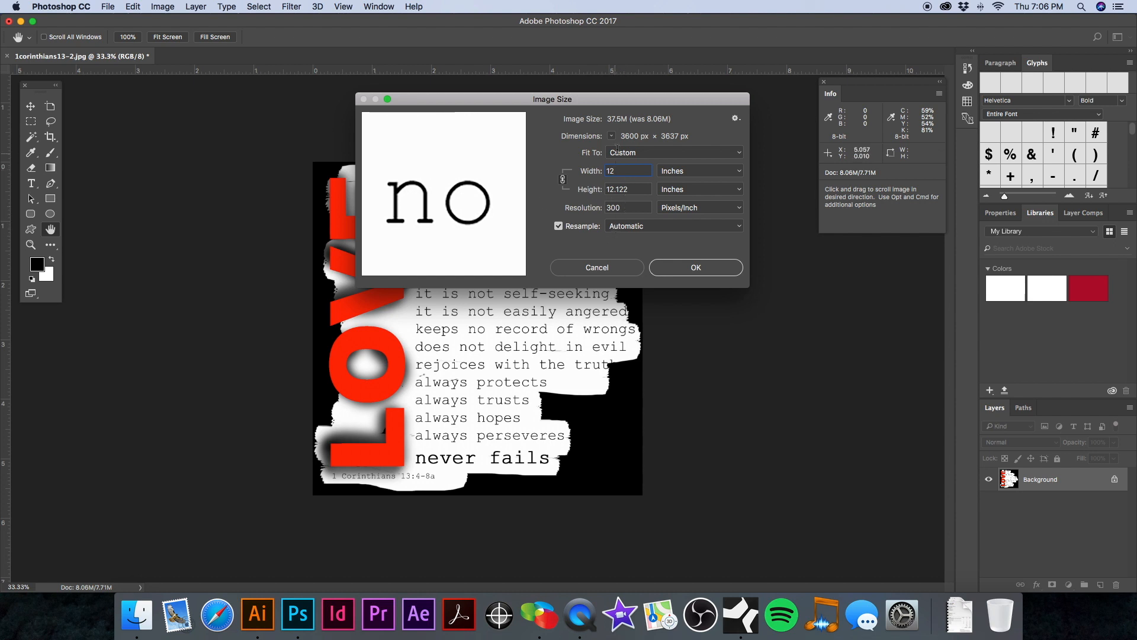
click(697, 270)
key(c)
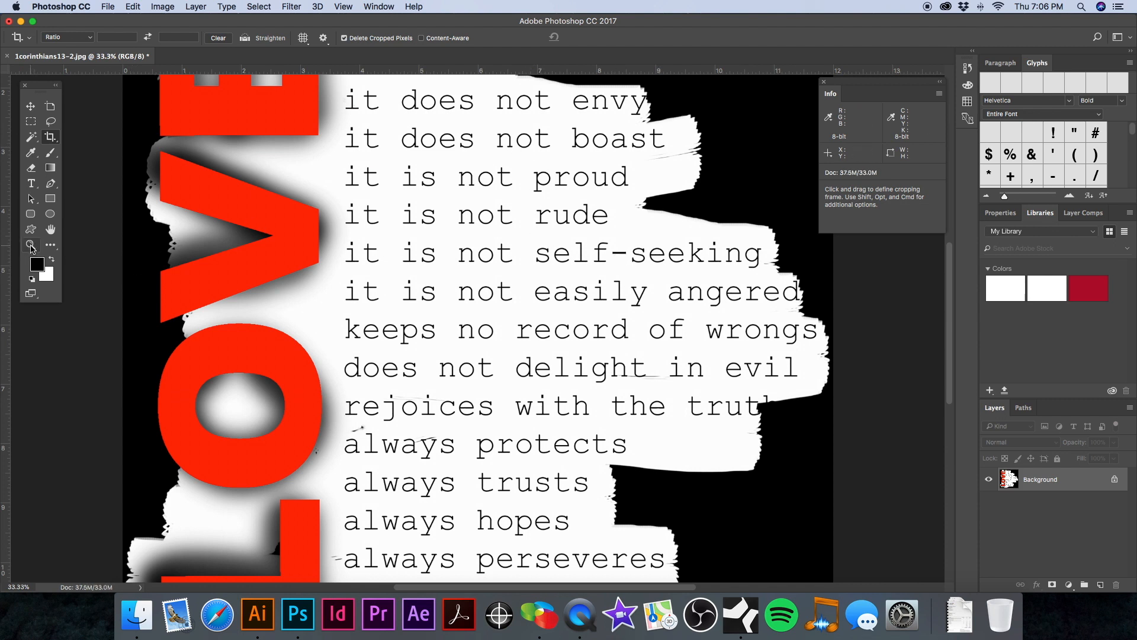
Inspect the enlarged lettering and the red LOVE letters at 100% zoom, and return to the whole image.
double_click(31, 246)
key(space)
mouse_move(373, 239)
mouse_down()
mouse_move(430, 257)
mouse_move(650, 279)
mouse_up()
mouse_move(479, 228)
mouse_down()
mouse_move(505, 287)
mouse_move(586, 348)
mouse_up()
drag(597, 237, 607, 352)
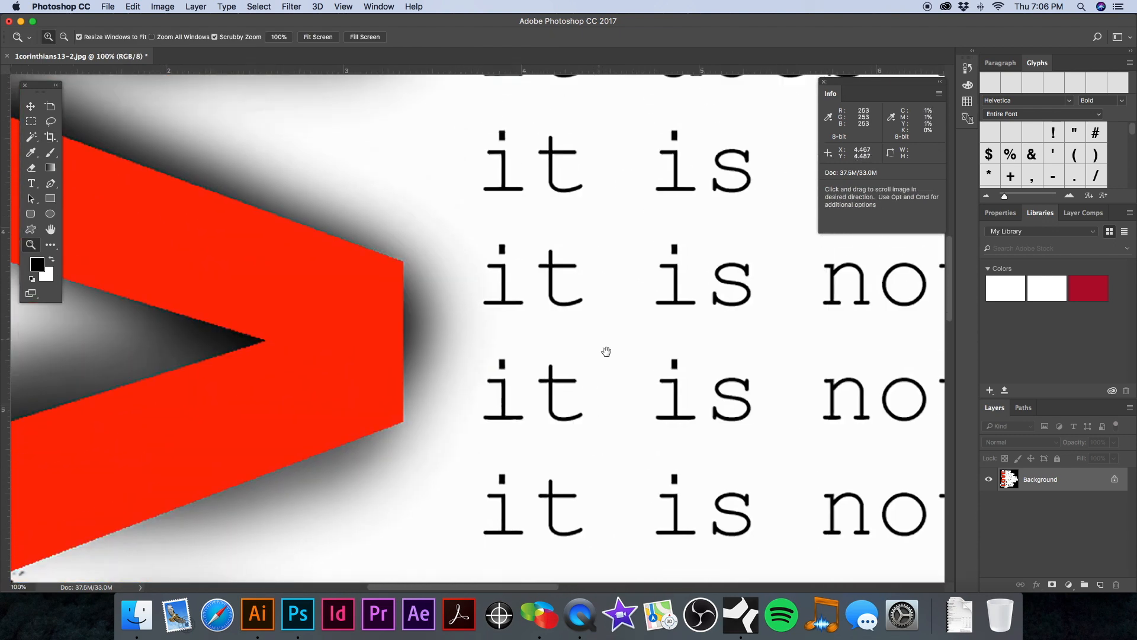
drag(600, 186, 603, 206)
key(super+0)
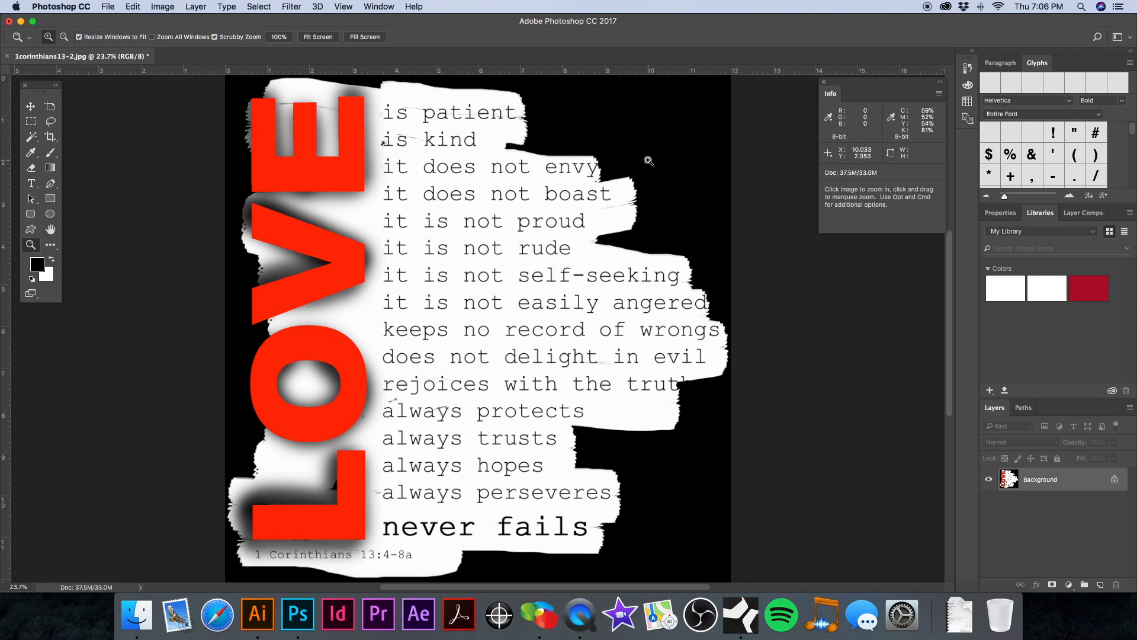
Apply a Levels adjustment, sampling the black background as the black point and the white area beside the text as the white point.
key(super+l)
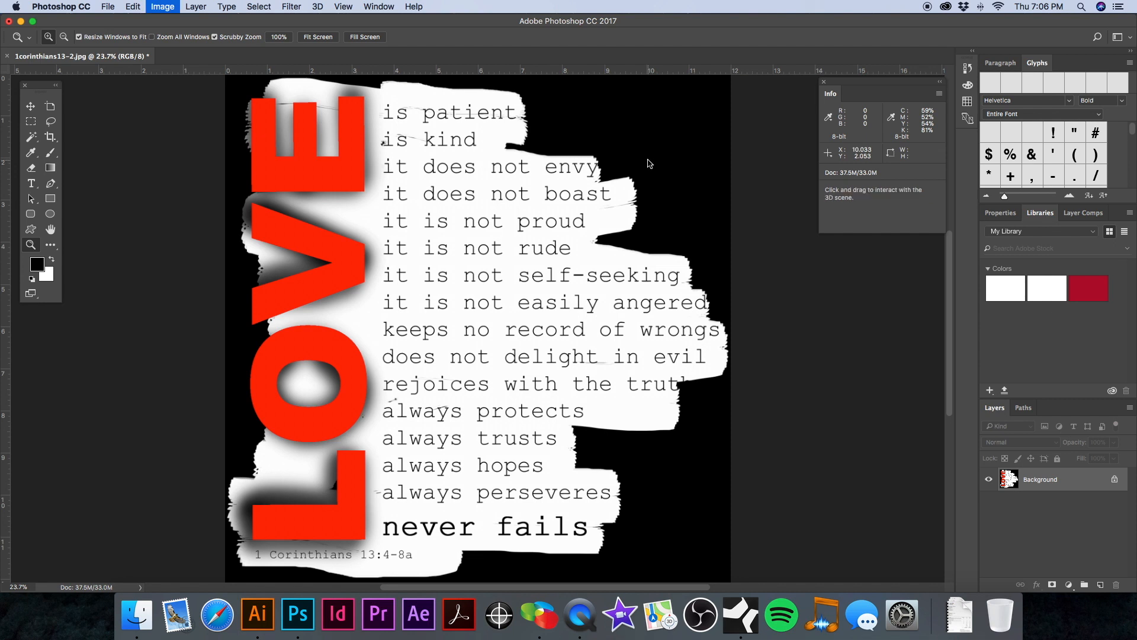
click(947, 309)
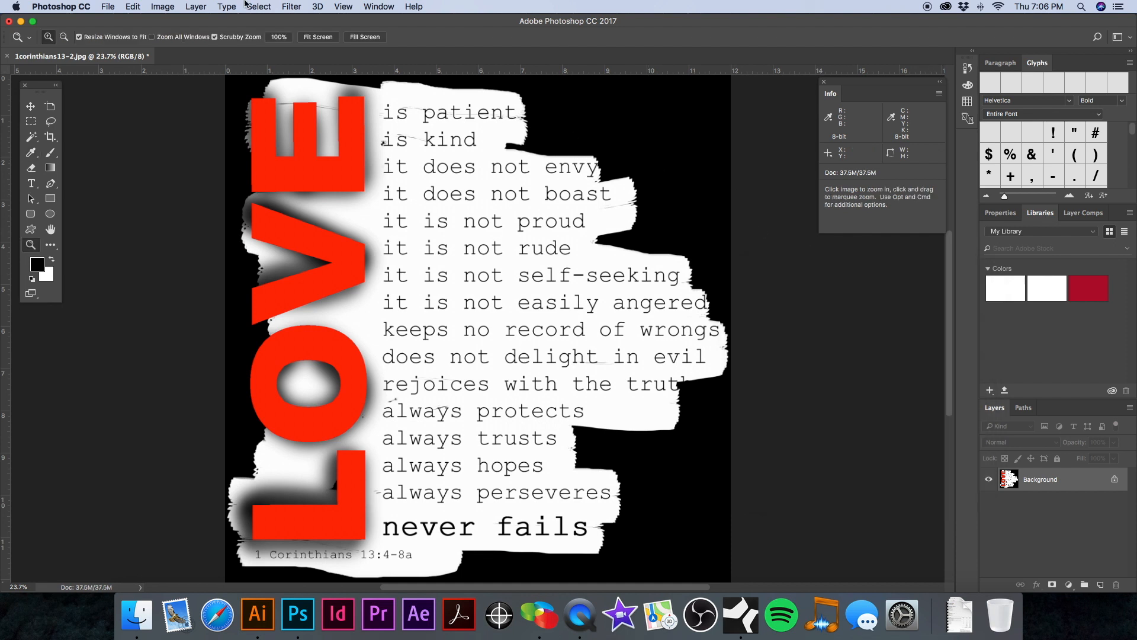
click(157, 7)
mouse_move(172, 45)
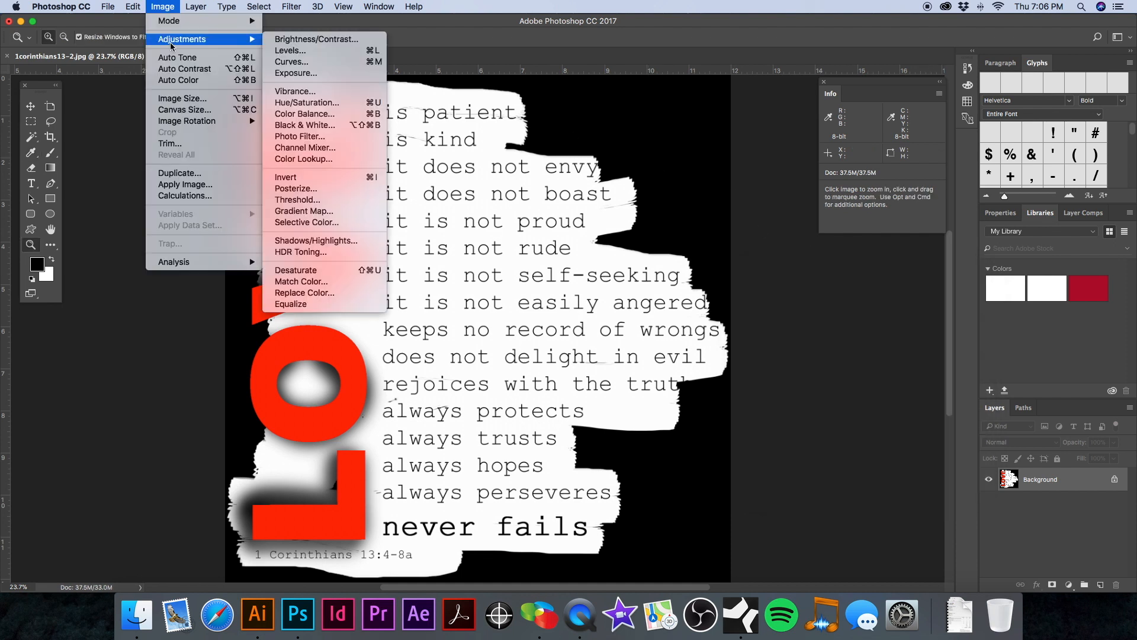
click(290, 51)
drag(808, 261, 712, 241)
click(838, 364)
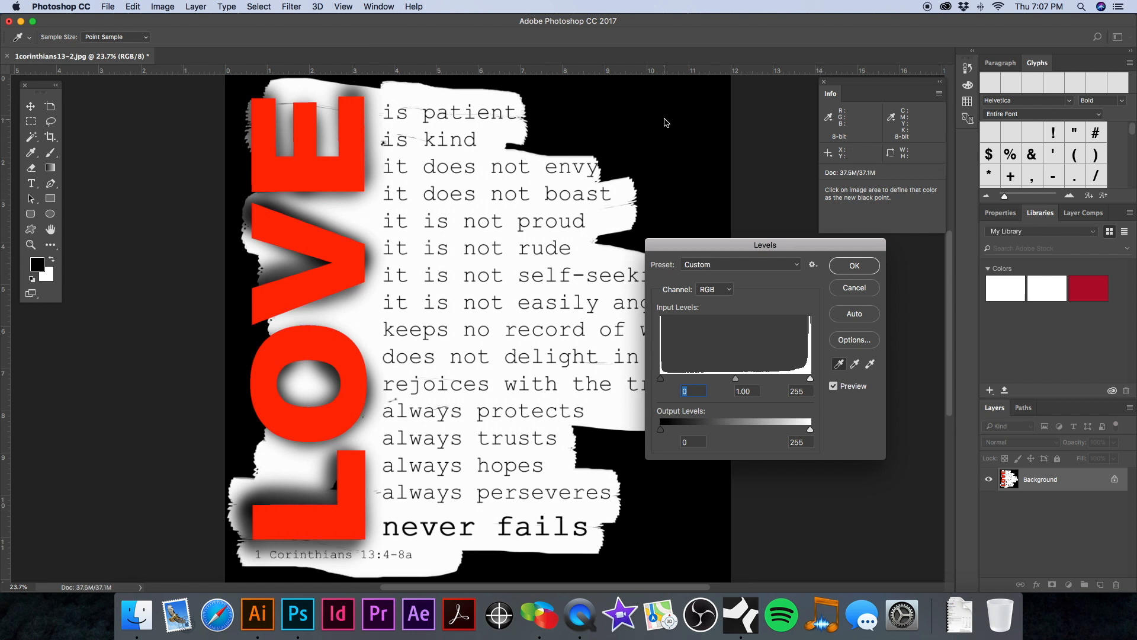
click(870, 364)
click(494, 139)
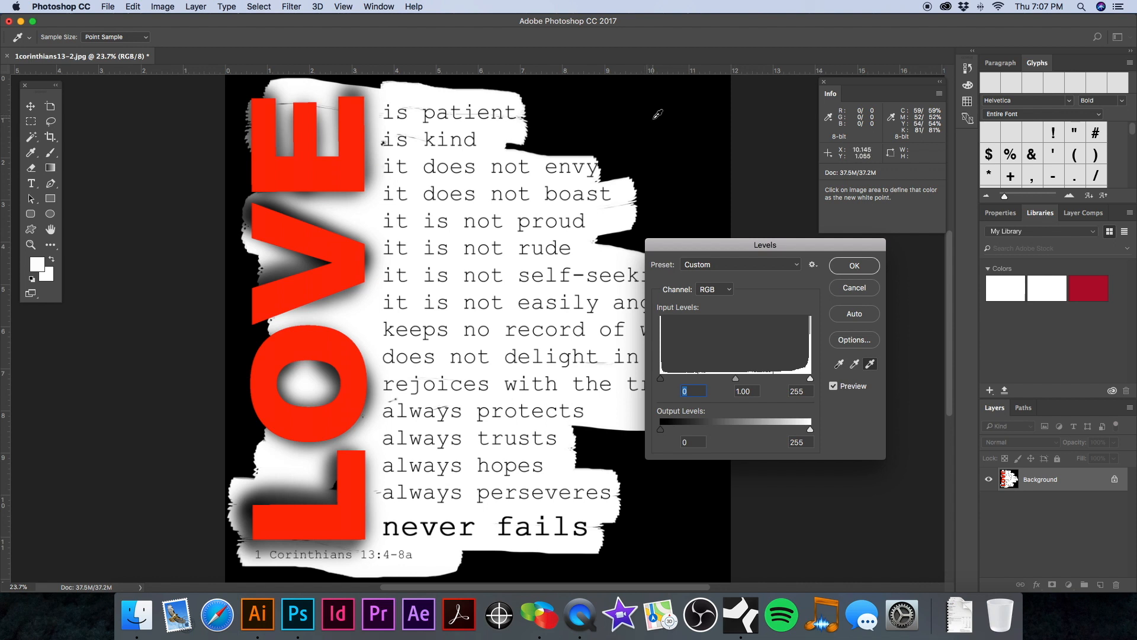
click(852, 268)
Examine the adjusted artwork at several magnifications, checking the text, brush edges and shadows around the LOVE letters.
key(z)
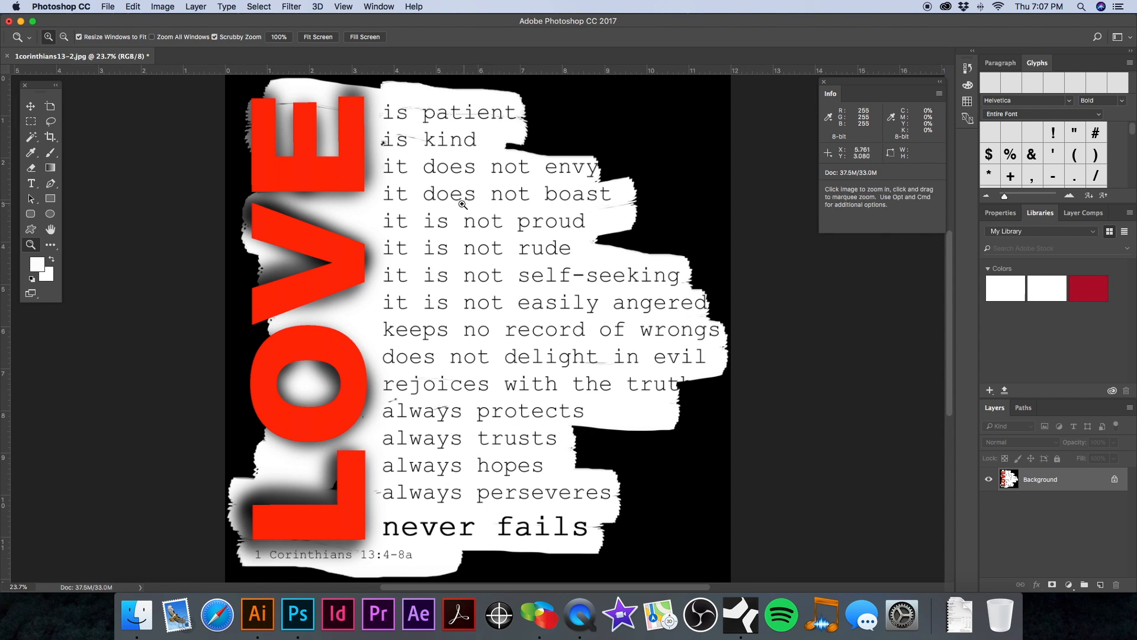
drag(467, 206, 584, 197)
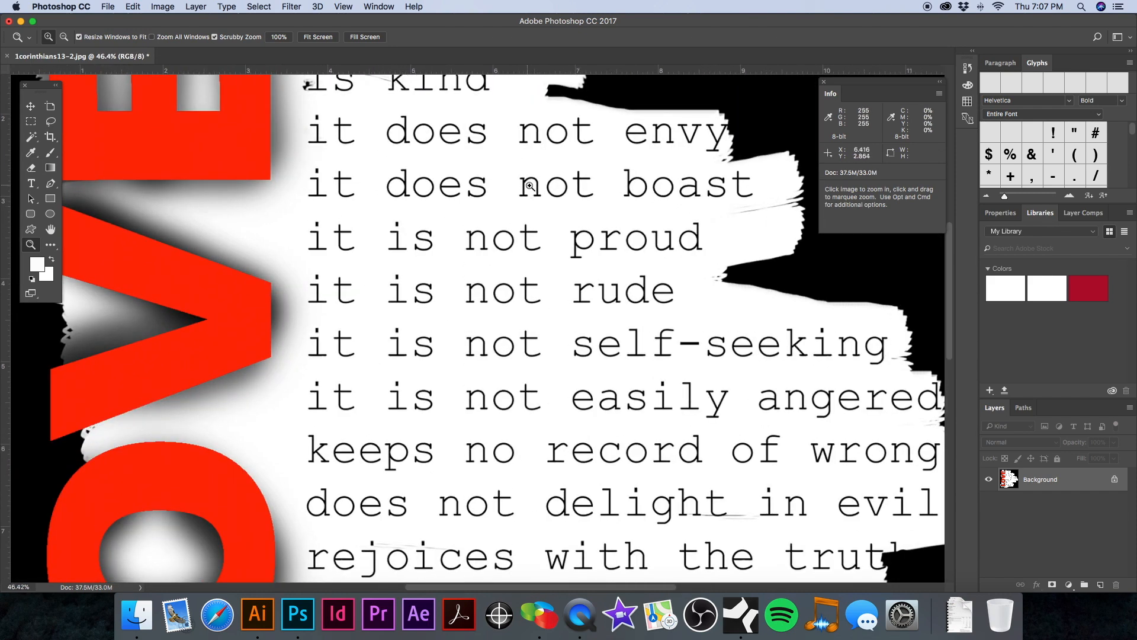
drag(589, 185, 606, 233)
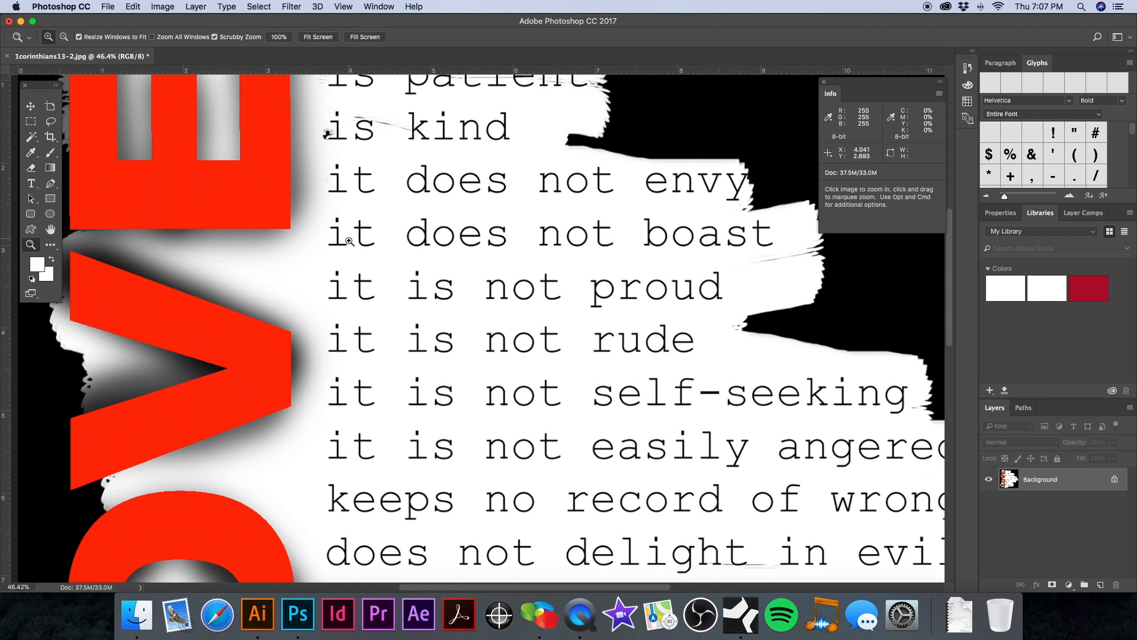
double_click(31, 244)
alt+click(549, 247)
alt+click(549, 247)
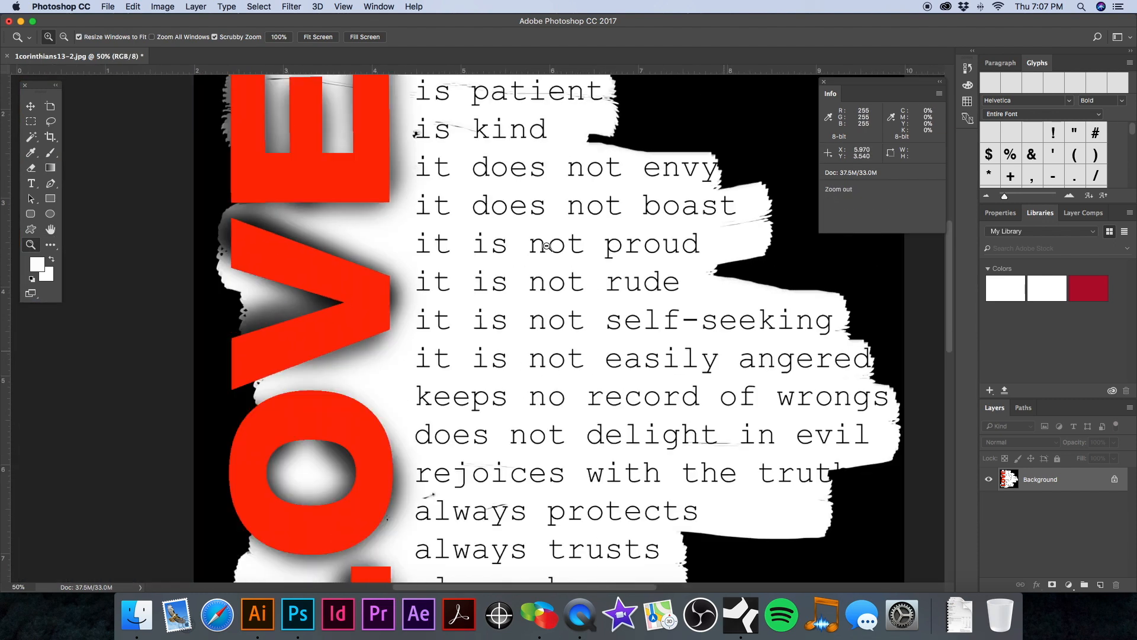
alt+click(547, 246)
drag(546, 245, 517, 214)
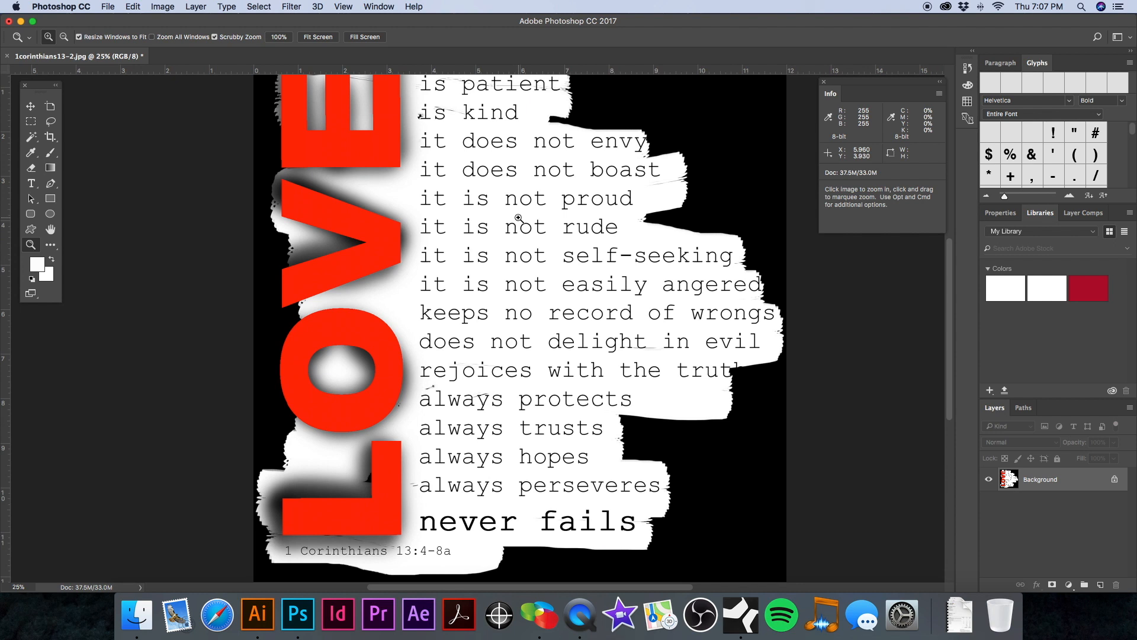
alt+click(547, 280)
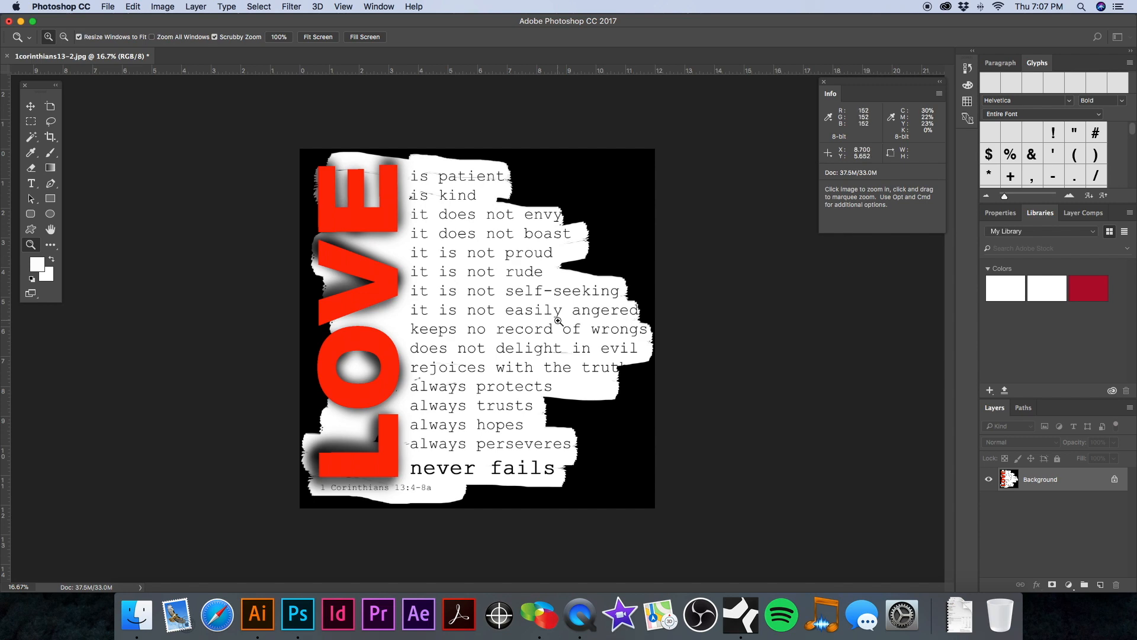
click(506, 253)
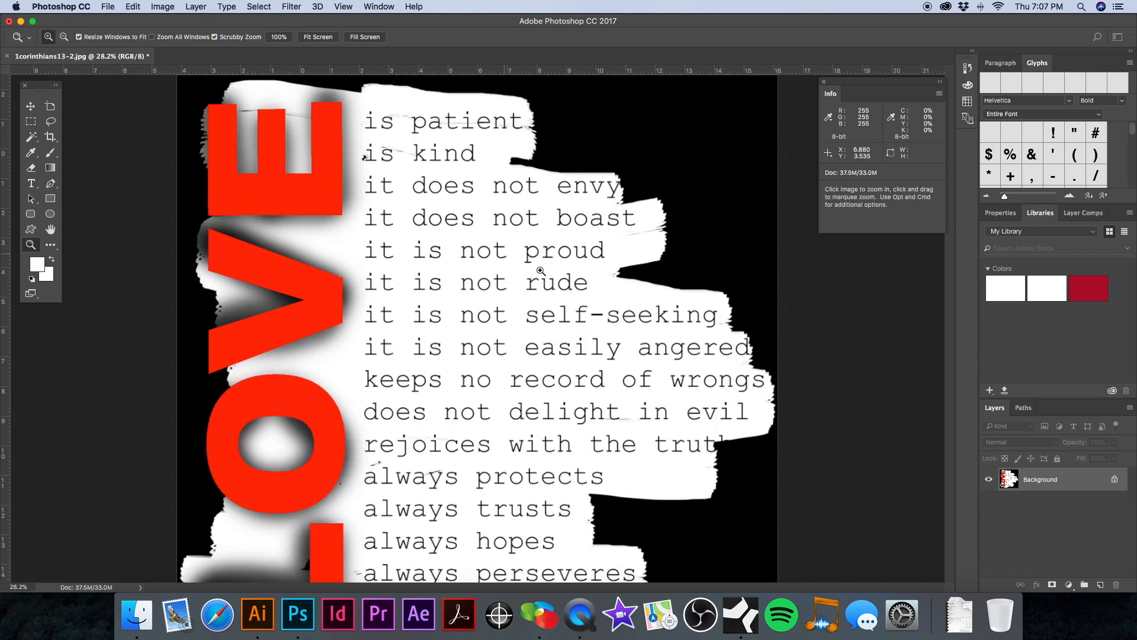
alt+click(500, 270)
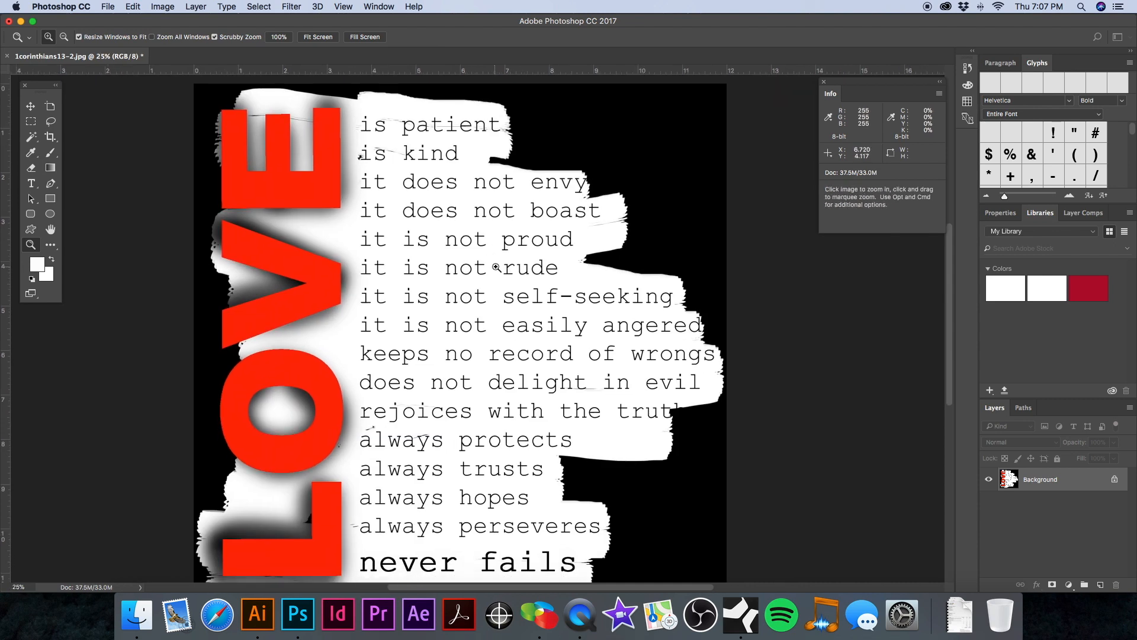
alt+click(497, 283)
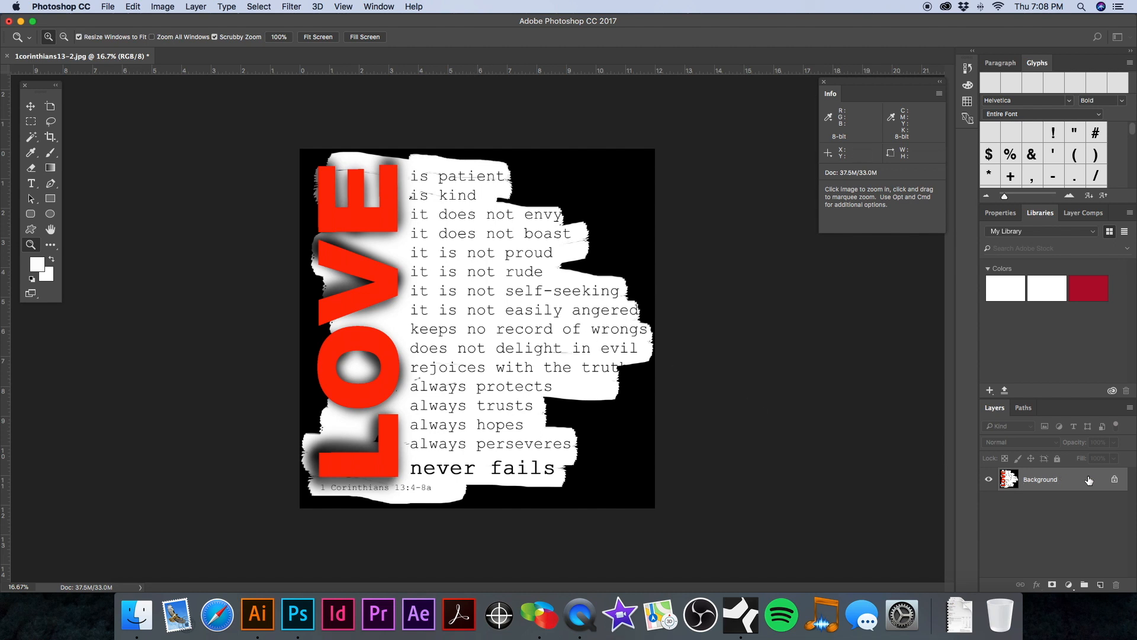
Duplicate the Background layer and convert the original Background into a regular layer with the default settings.
drag(1071, 485, 1099, 584)
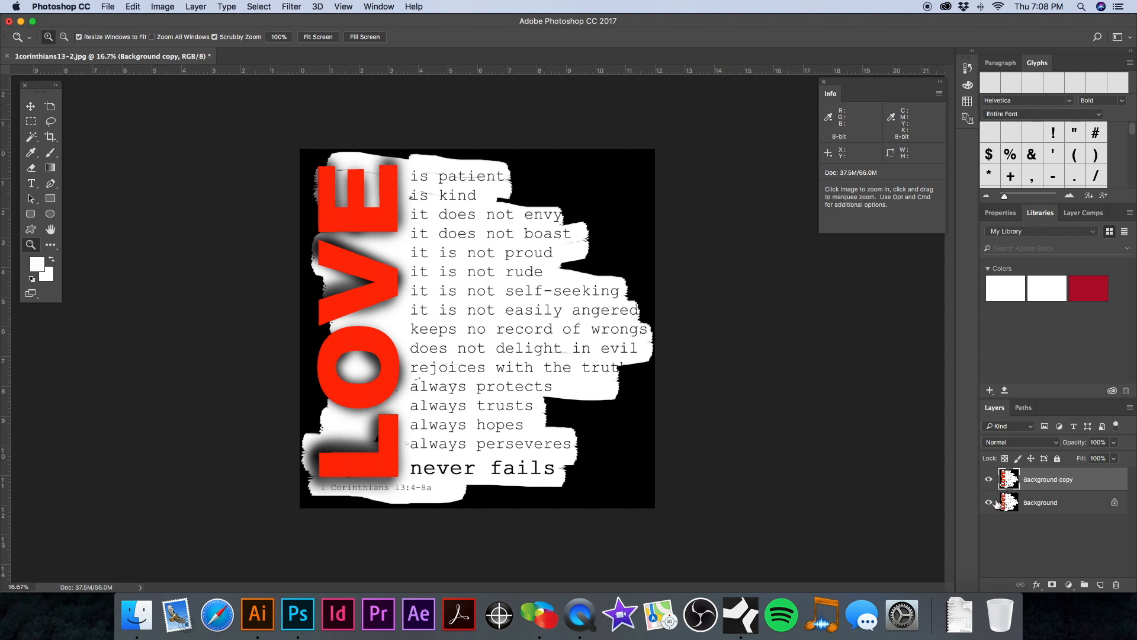
double_click(1070, 503)
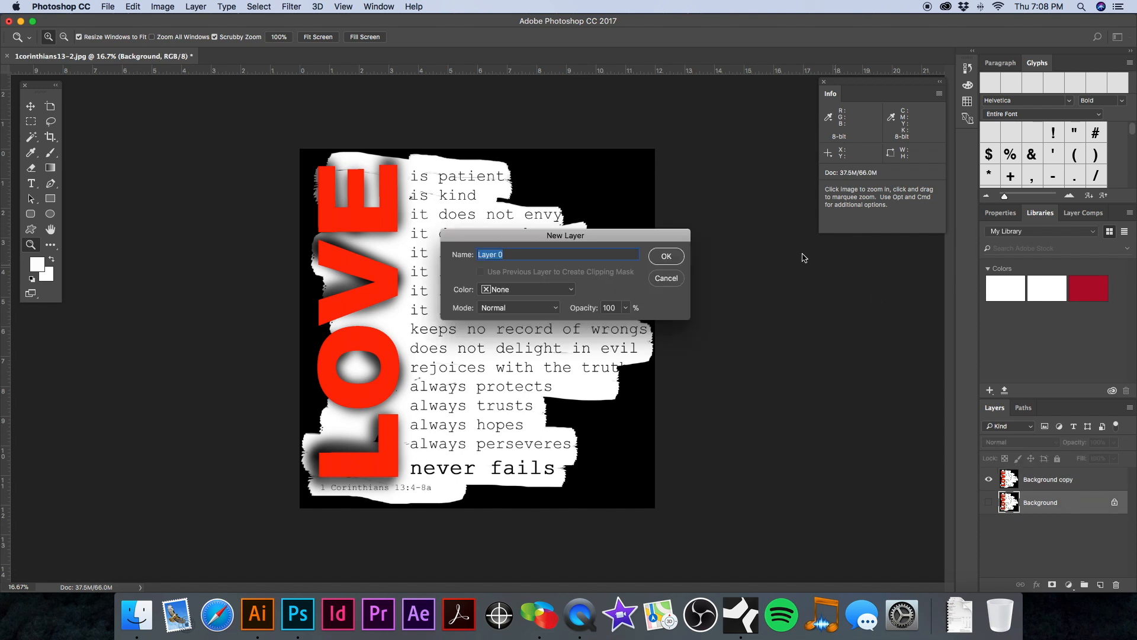
click(667, 257)
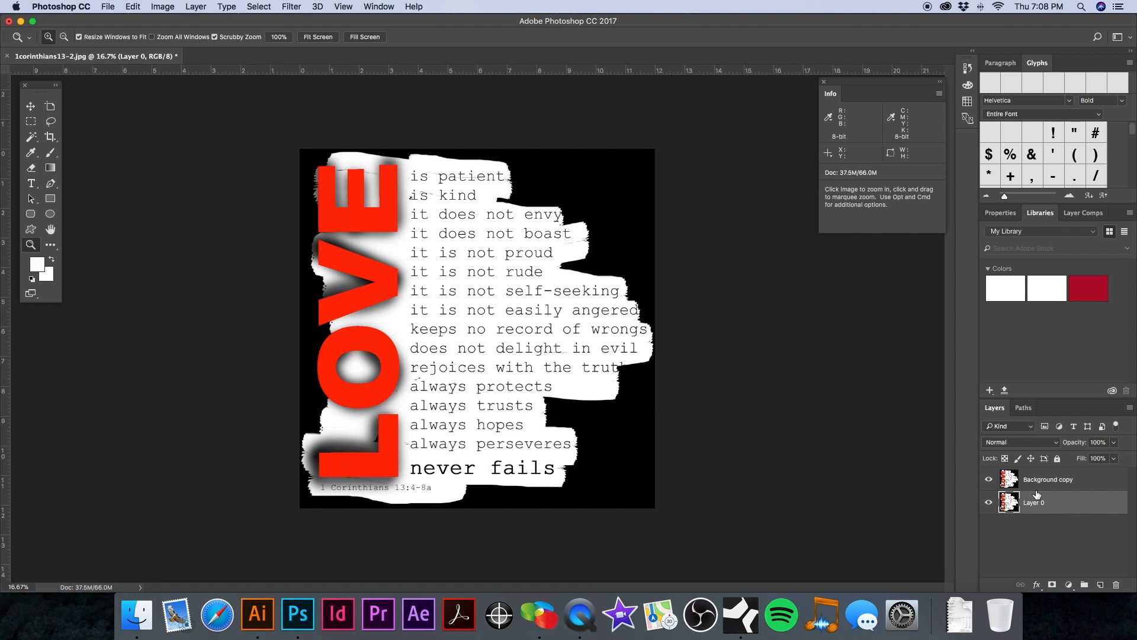
Hide Layer 0 and rename the Background copy layer as Black.
click(1090, 481)
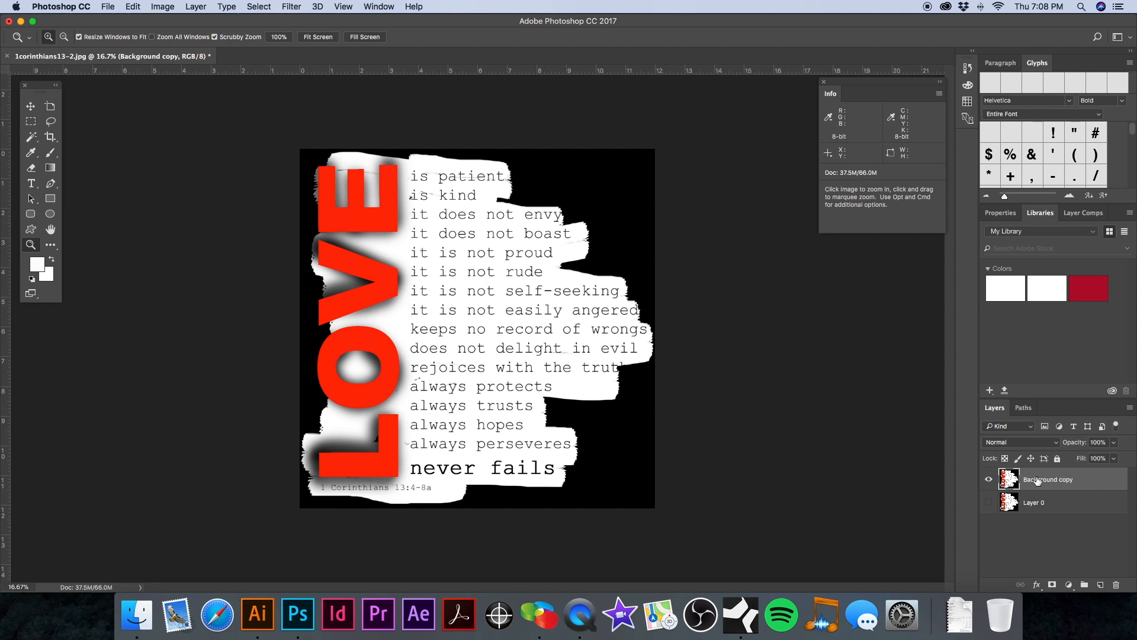
text(Blac)
key(Return)
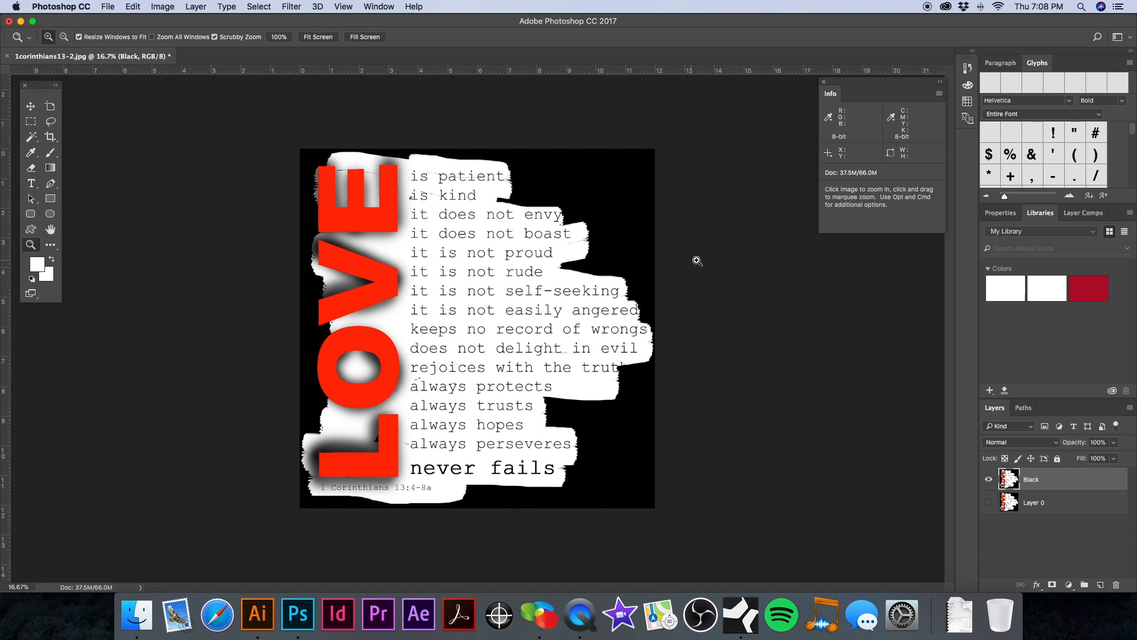
Select the contiguous black background around the white brush strokes on the Black layer with the Magic Wand.
click(32, 138)
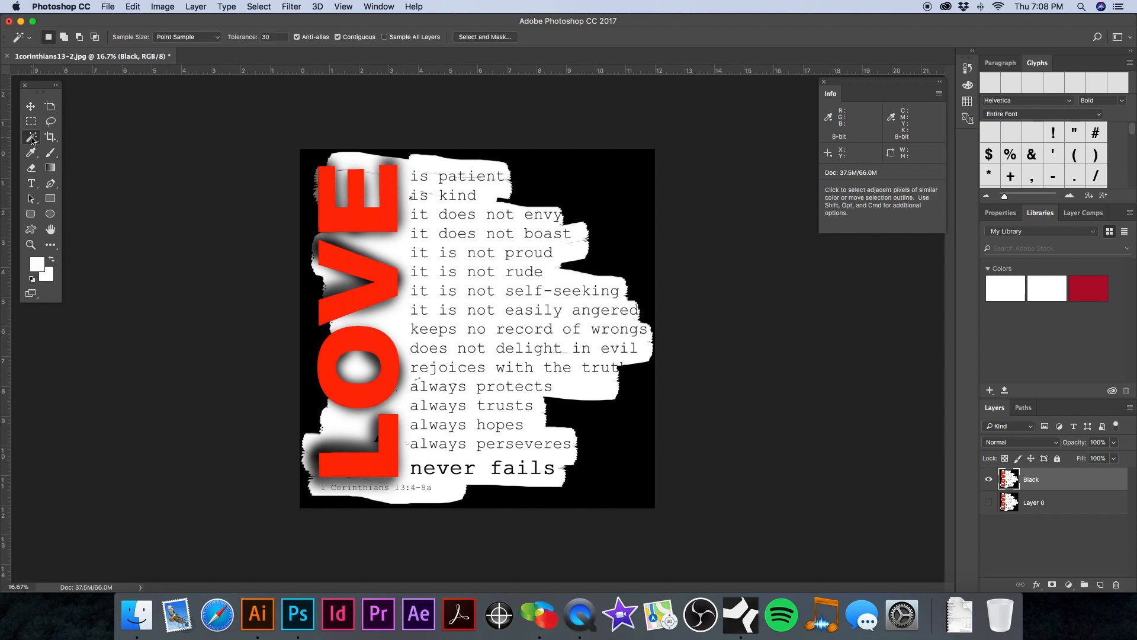
click(584, 183)
drag(502, 184, 549, 198)
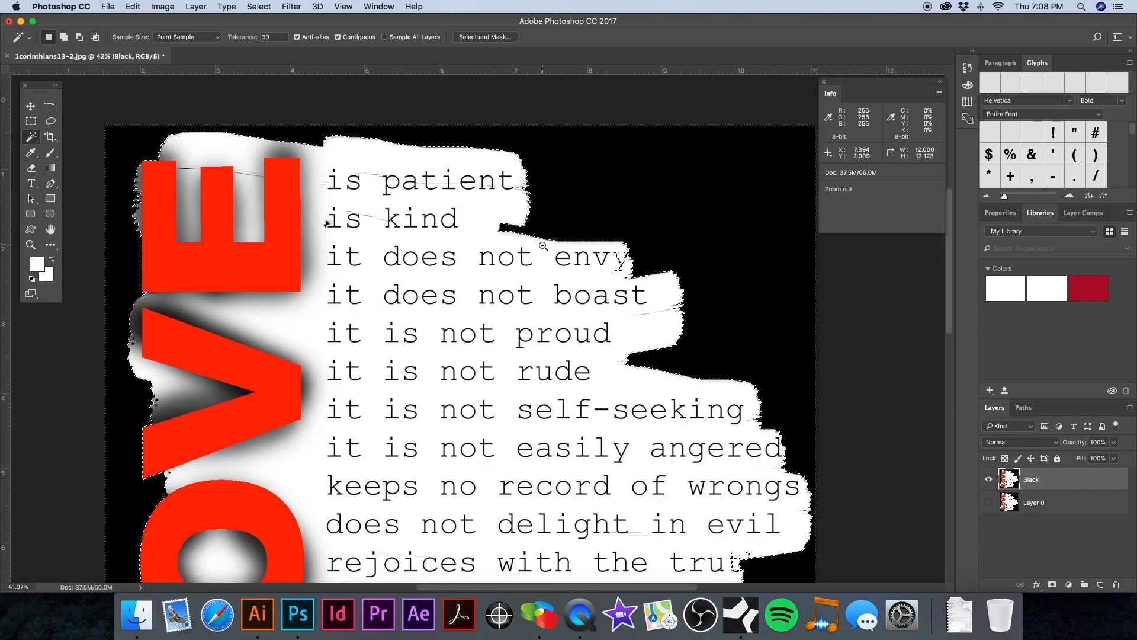
alt+click(543, 245)
alt+click(543, 245)
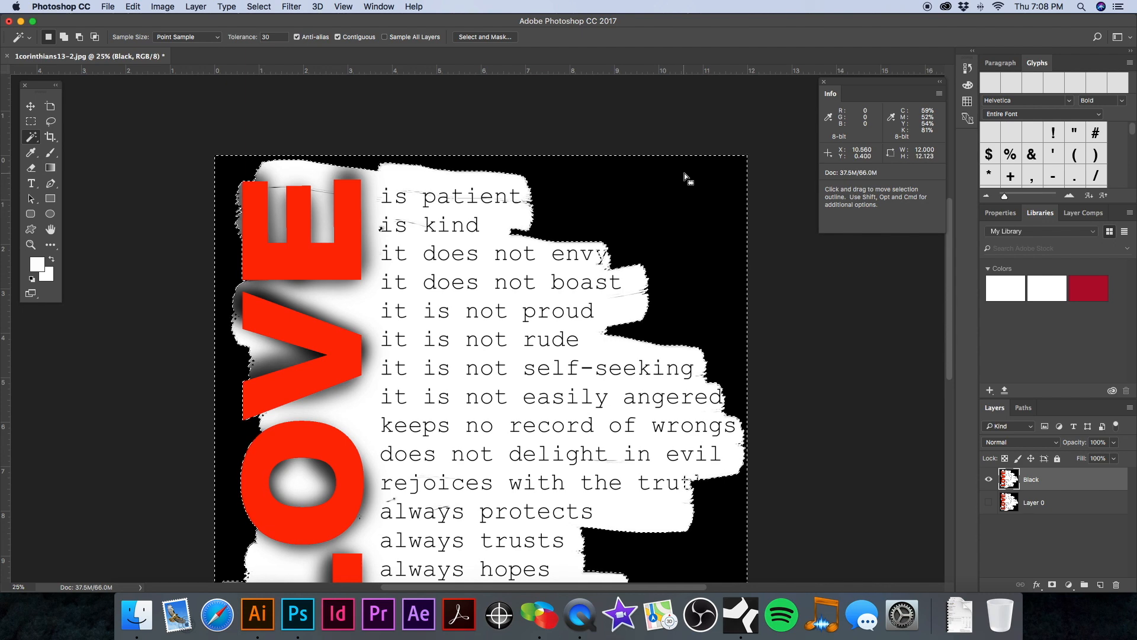
key(super+0)
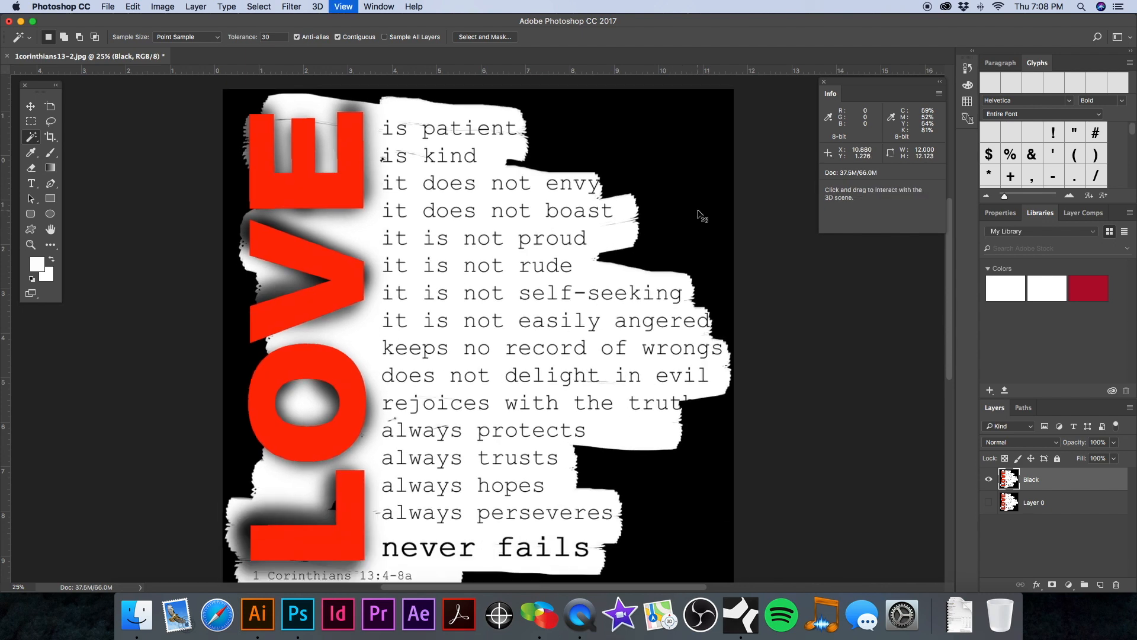
key(super+minus)
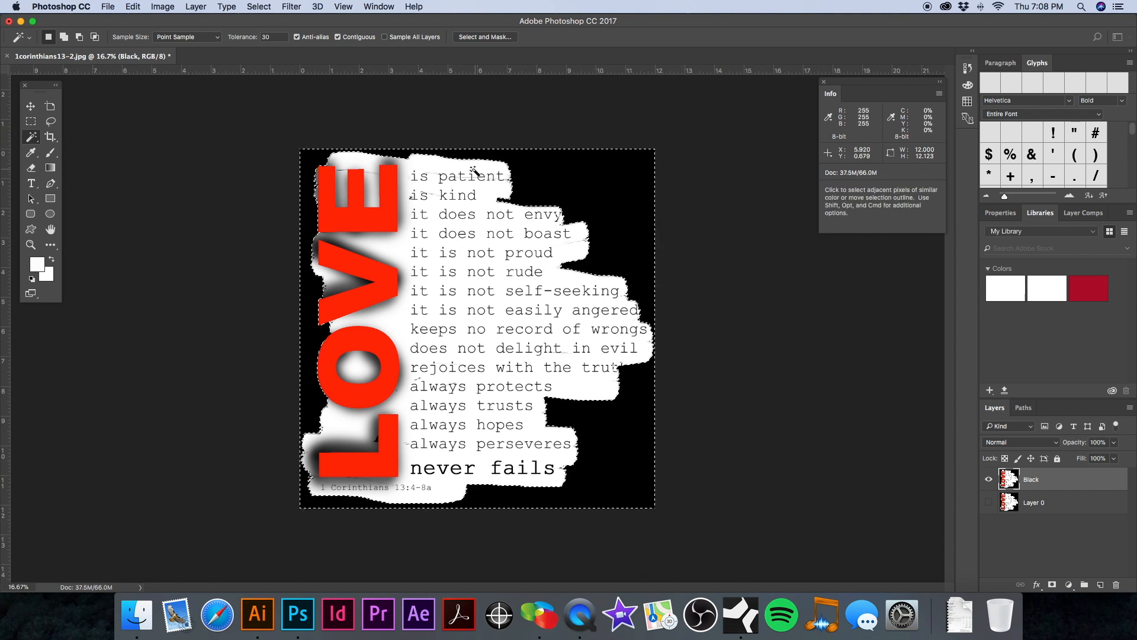
Inspect the selection outline along the brush edges, checking for lettering caught in the black background selection.
key(super+space)
drag(578, 211, 699, 196)
click(567, 185)
alt+click(550, 358)
alt+click(551, 357)
alt+click(551, 357)
alt+click(551, 357)
drag(556, 423, 498, 200)
drag(556, 354, 524, 200)
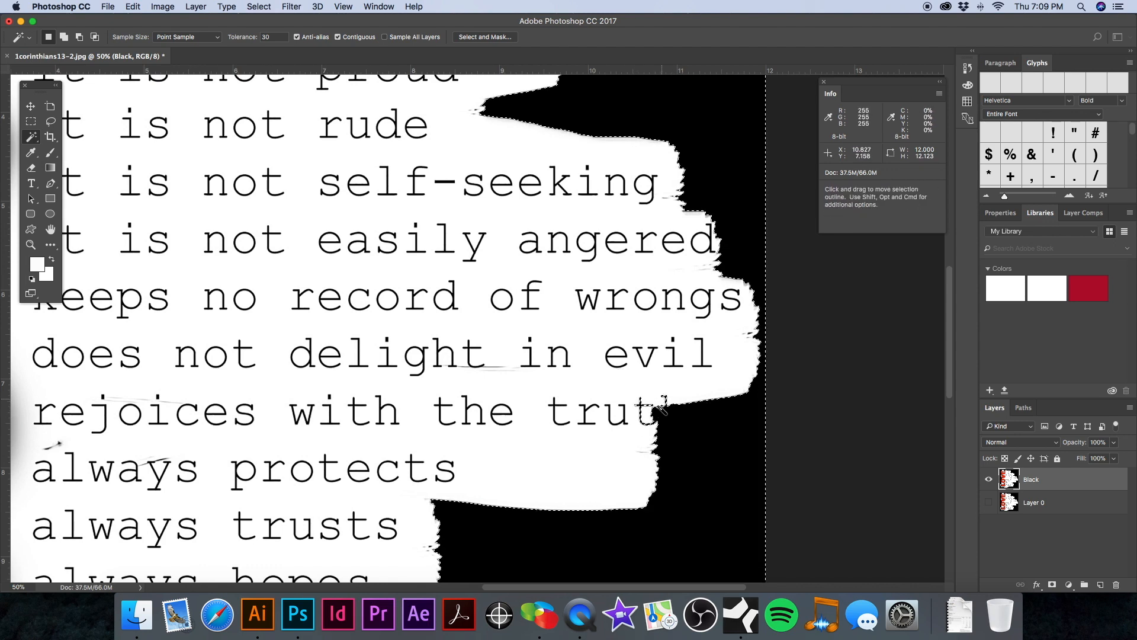
drag(515, 399, 532, 179)
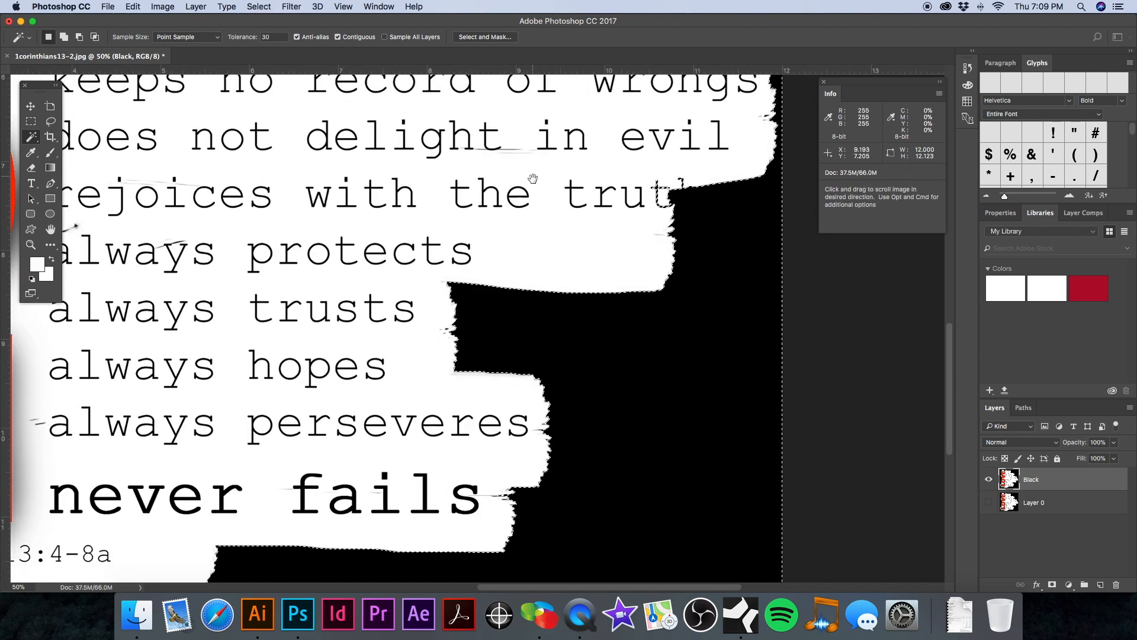
mouse_move(357, 275)
mouse_down()
mouse_move(409, 188)
mouse_move(446, 381)
mouse_move(485, 446)
mouse_up()
alt+click(470, 226)
alt+click(471, 227)
drag(539, 292, 476, 508)
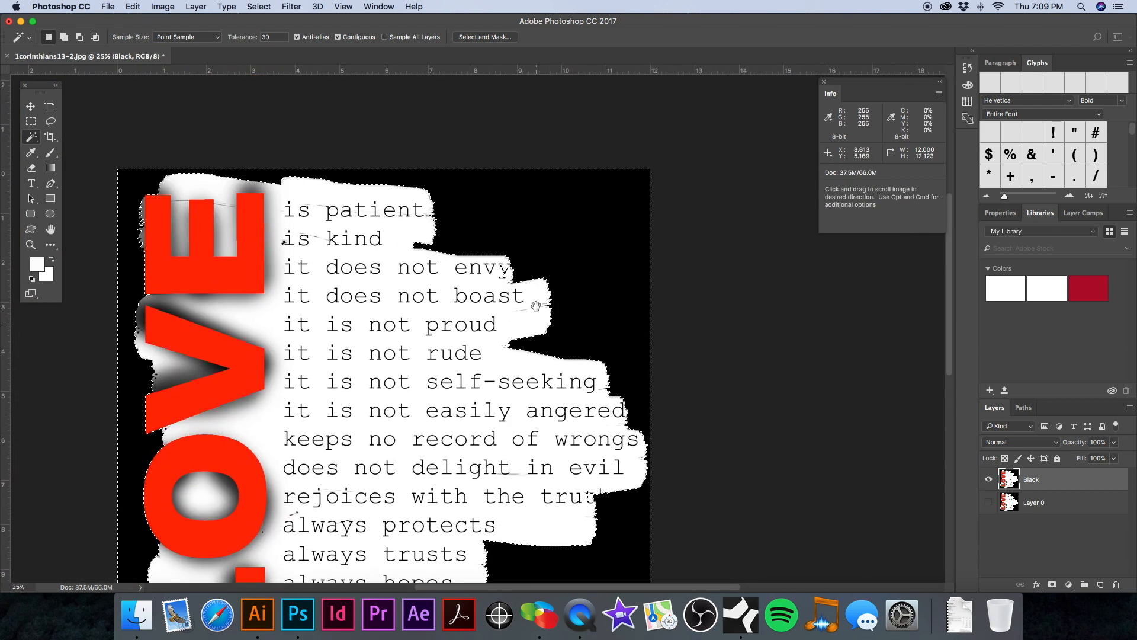
Subtract the letter y at the end of "envy" from the background selection with the Lasso tool.
super+click(470, 258)
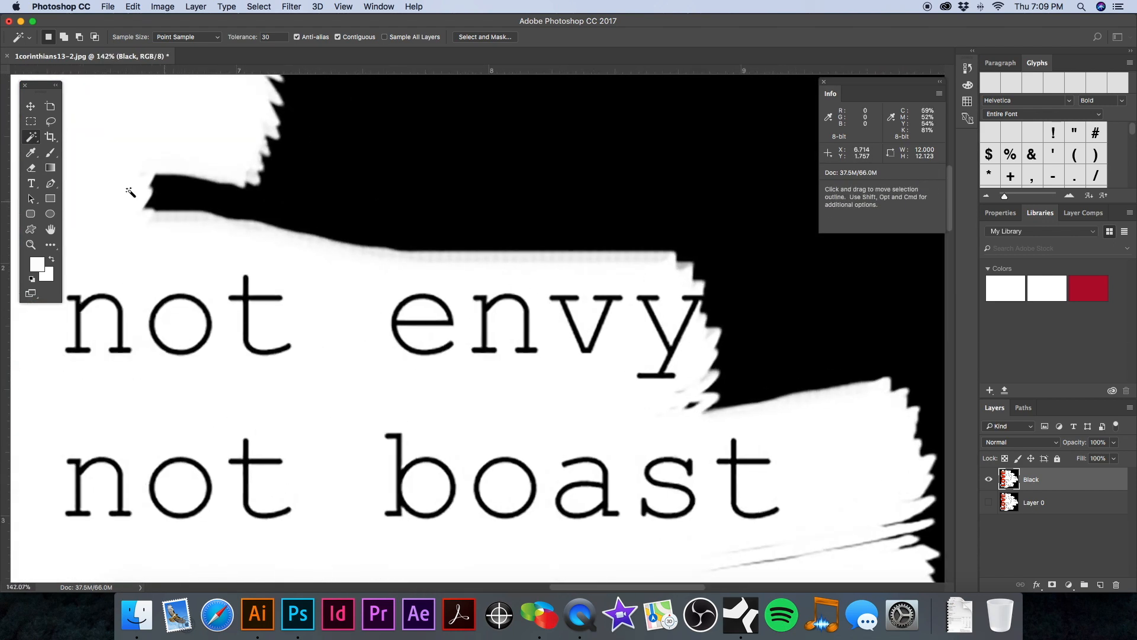
click(51, 121)
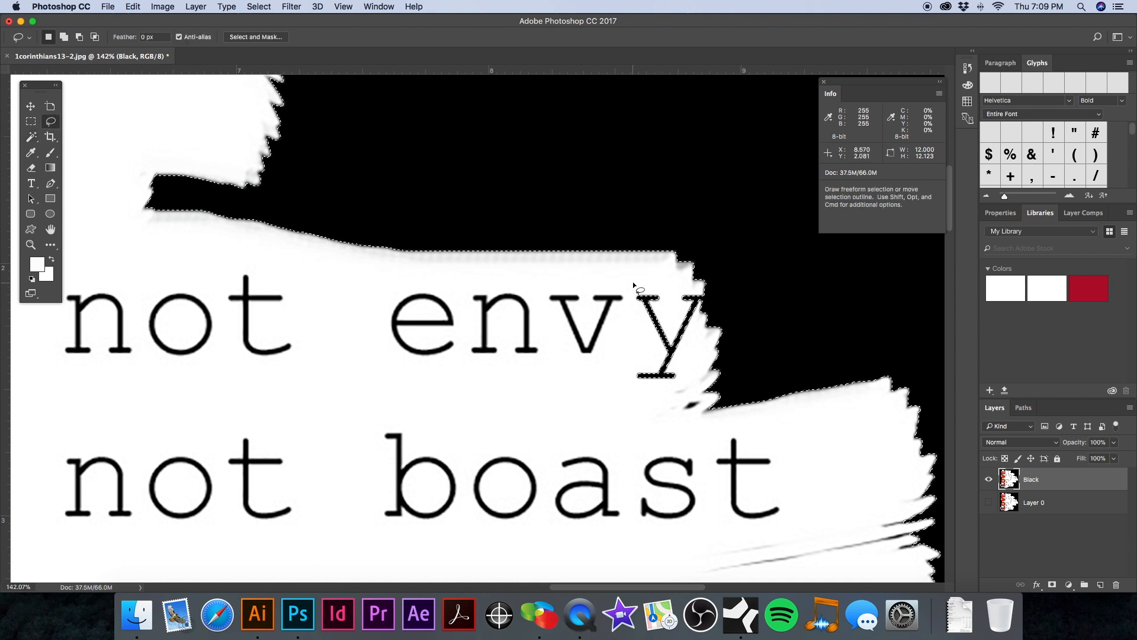
mouse_move(632, 272)
mouse_down()
mouse_move(628, 397)
mouse_move(658, 420)
mouse_move(705, 395)
mouse_move(704, 356)
mouse_move(700, 298)
mouse_move(649, 272)
mouse_up()
Subtract the final "th" of "truth" above the brush edge from the background selection with the Lasso tool.
scroll(645, 444, down, 5)
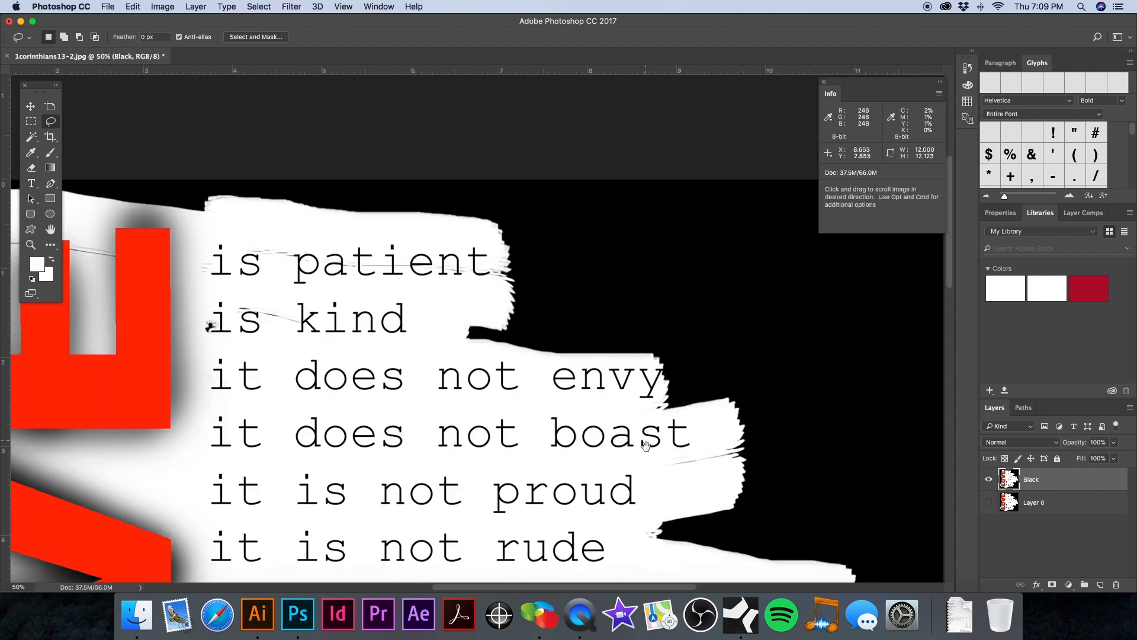
scroll(645, 444, down, 15)
scroll(645, 444, right, 5)
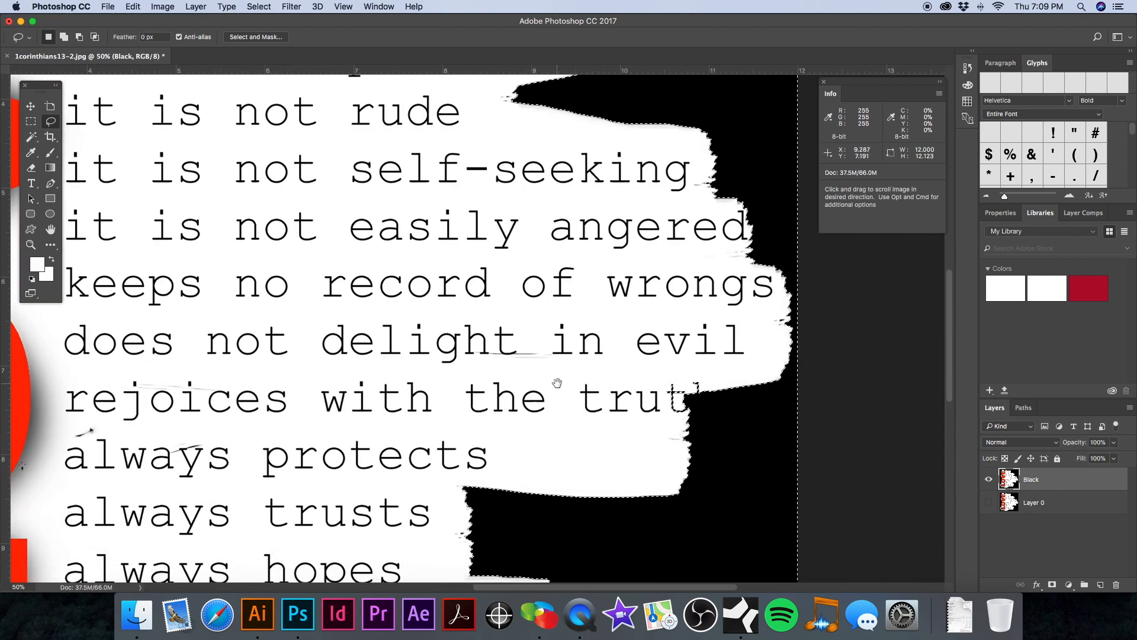
scroll(557, 382, down, 5)
scroll(640, 296, right, 5)
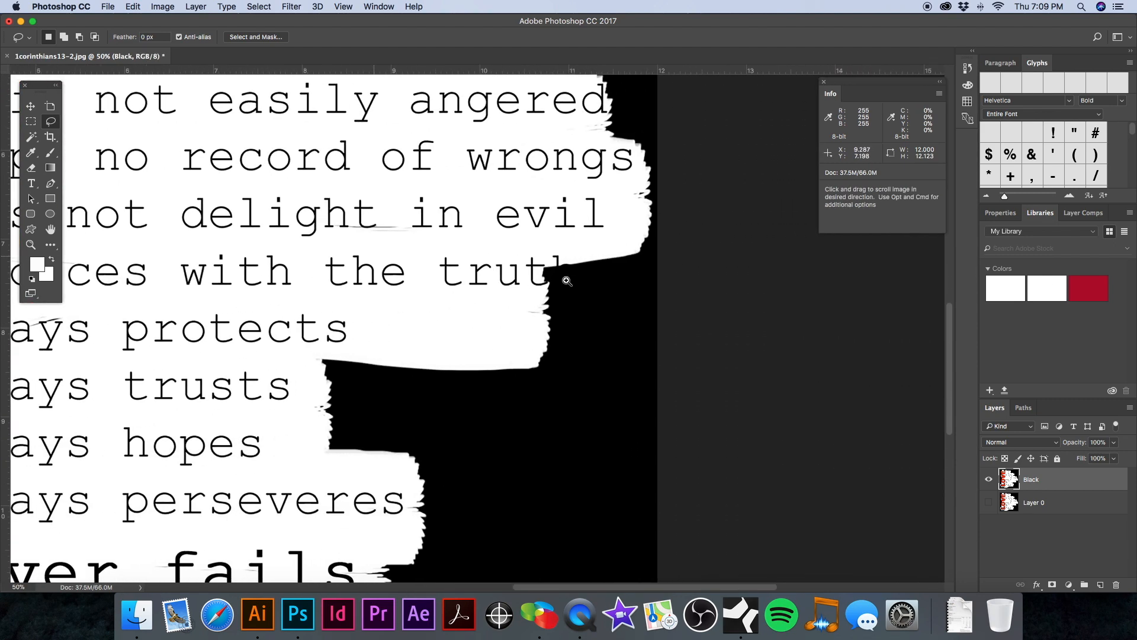
scroll(567, 280, up, 8)
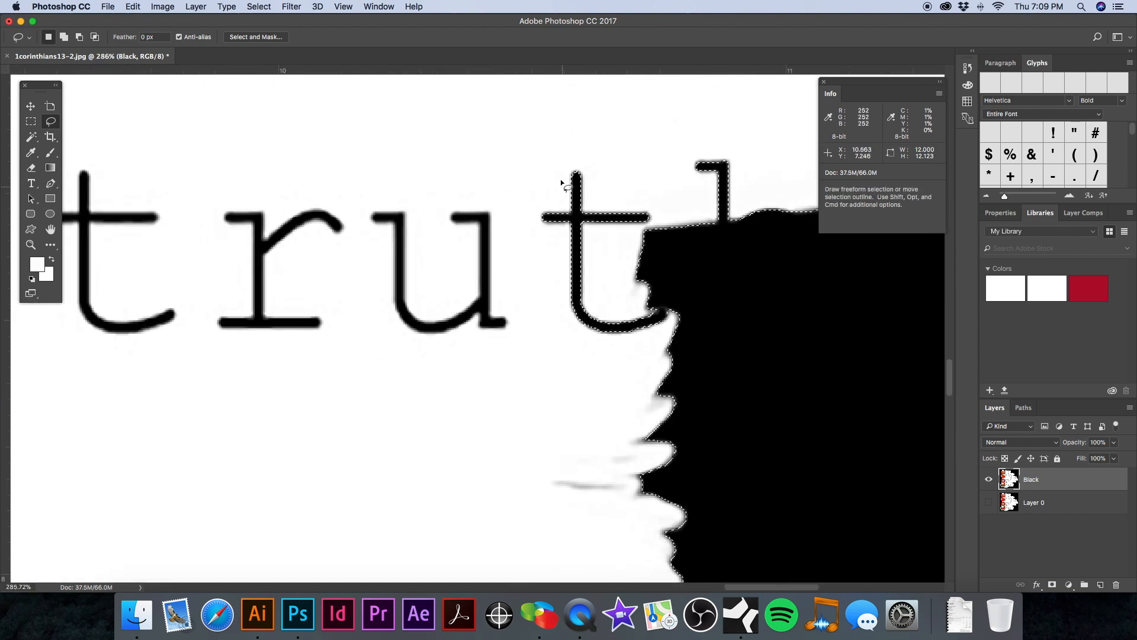
mouse_move(544, 140)
mouse_down()
mouse_move(513, 241)
mouse_move(562, 332)
mouse_move(592, 350)
mouse_move(638, 349)
mouse_move(669, 323)
mouse_move(612, 284)
mouse_move(632, 235)
mouse_move(732, 222)
mouse_move(754, 170)
mouse_up()
drag(552, 129, 536, 143)
Delete the selected black background from the Black layer and clear the selection.
key(super+space)
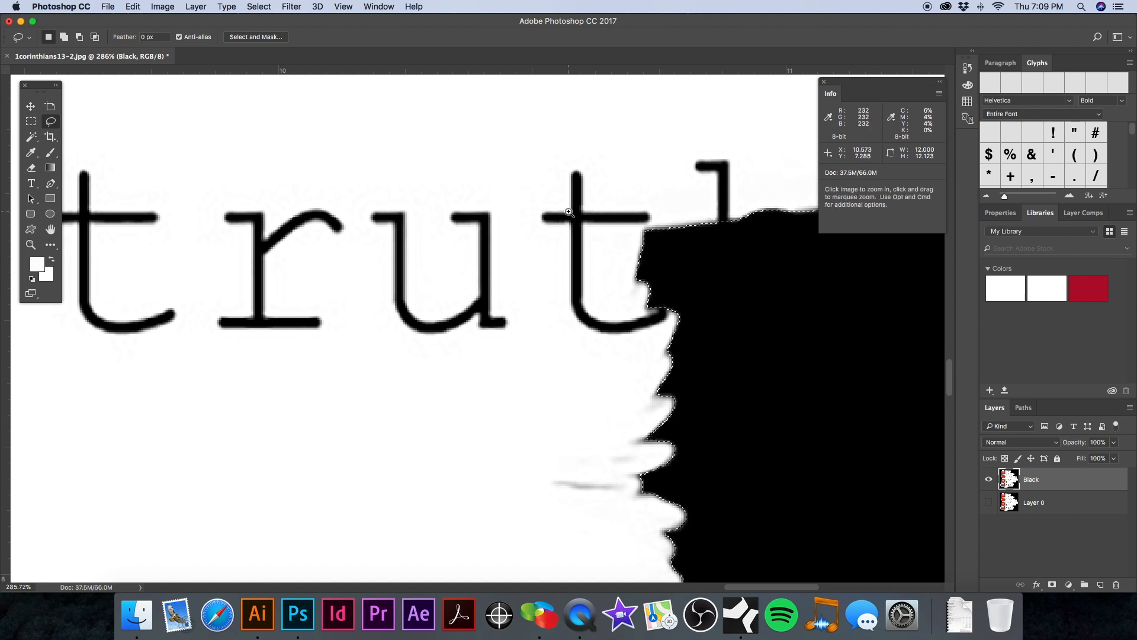
key(alt+super+space)
drag(537, 131, 560, 208)
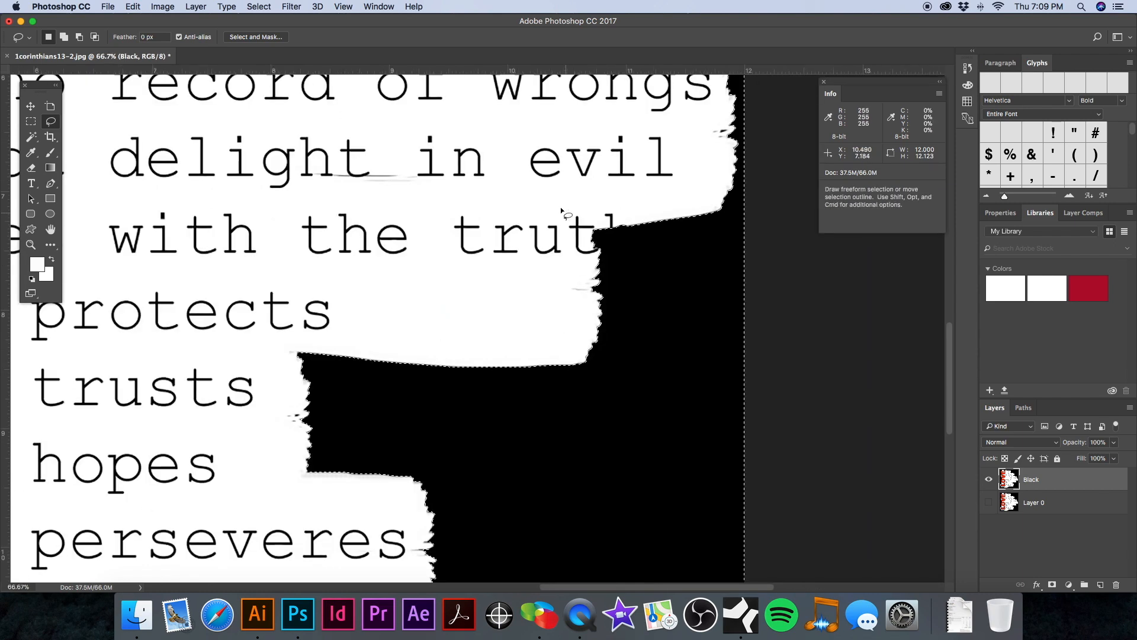
alt+super+click(568, 249)
alt+super+click(568, 249)
alt+super+click(568, 249)
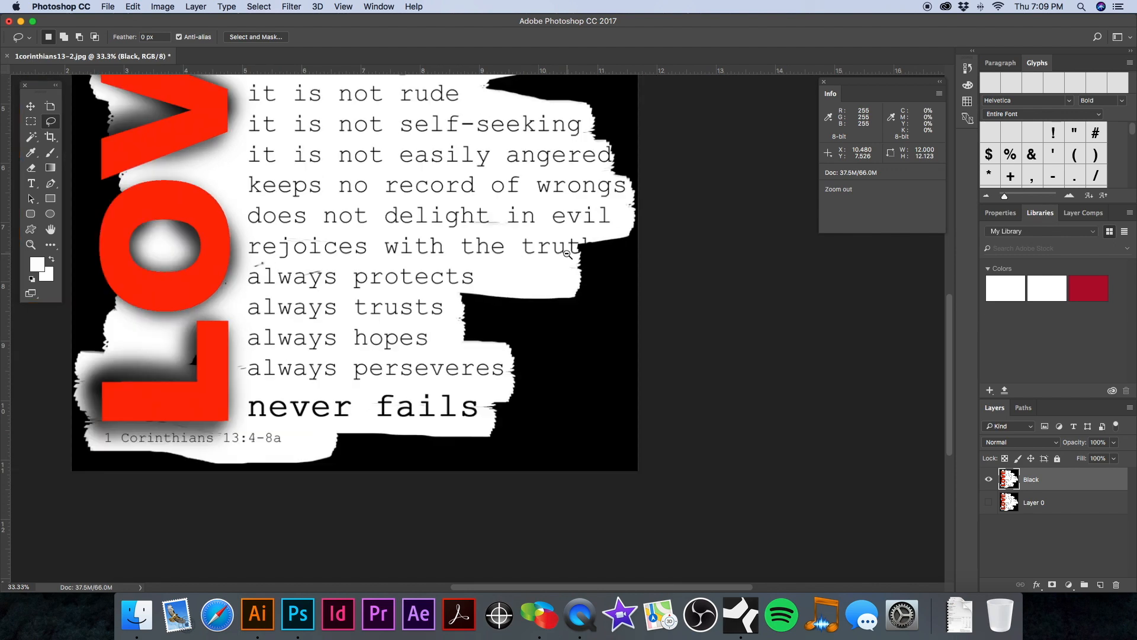
alt+super+click(498, 243)
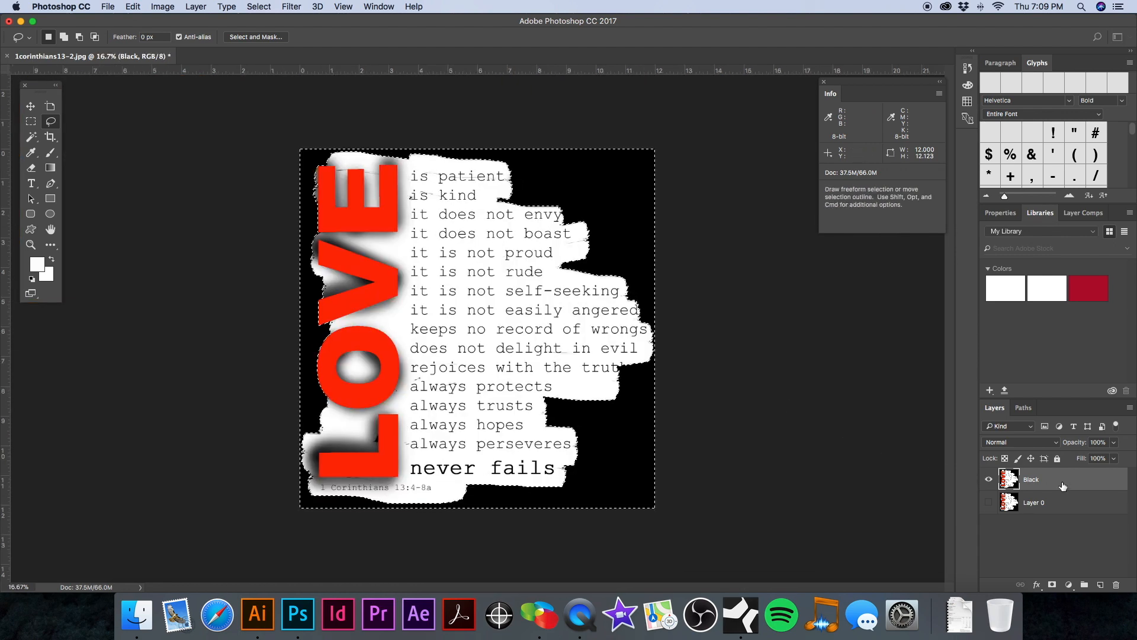
key(Delete)
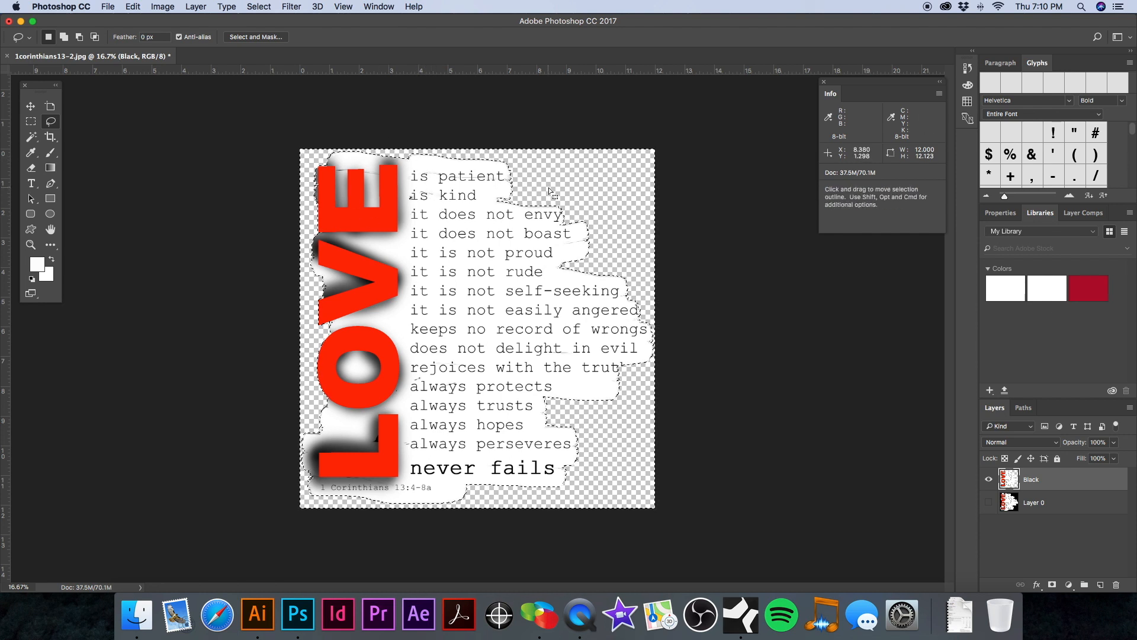
super+click(507, 263)
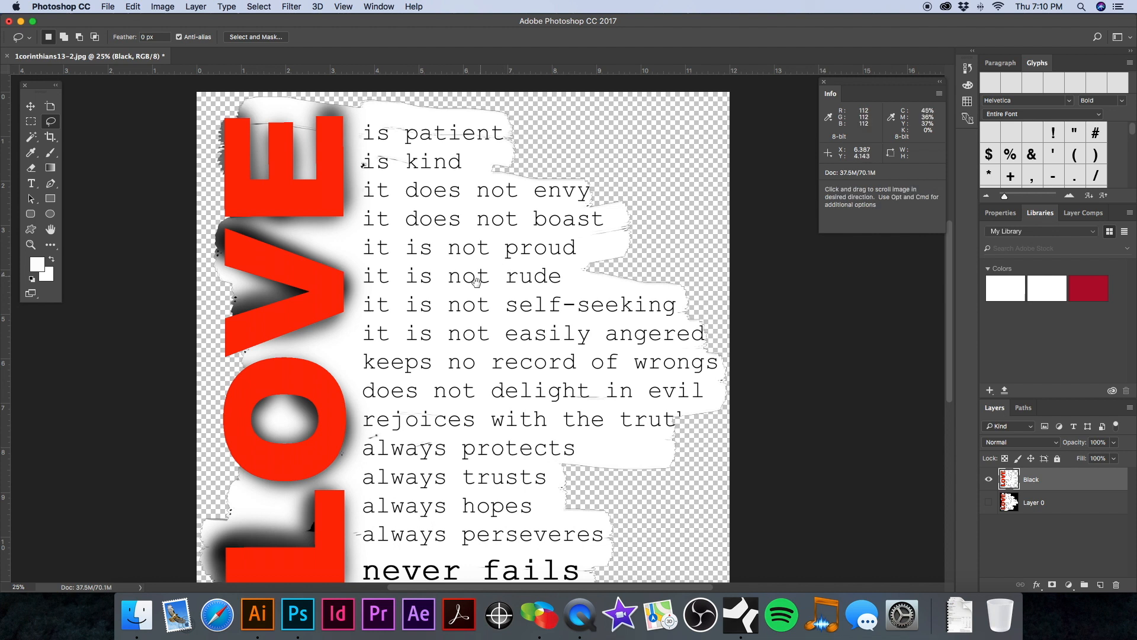
drag(478, 290, 507, 256)
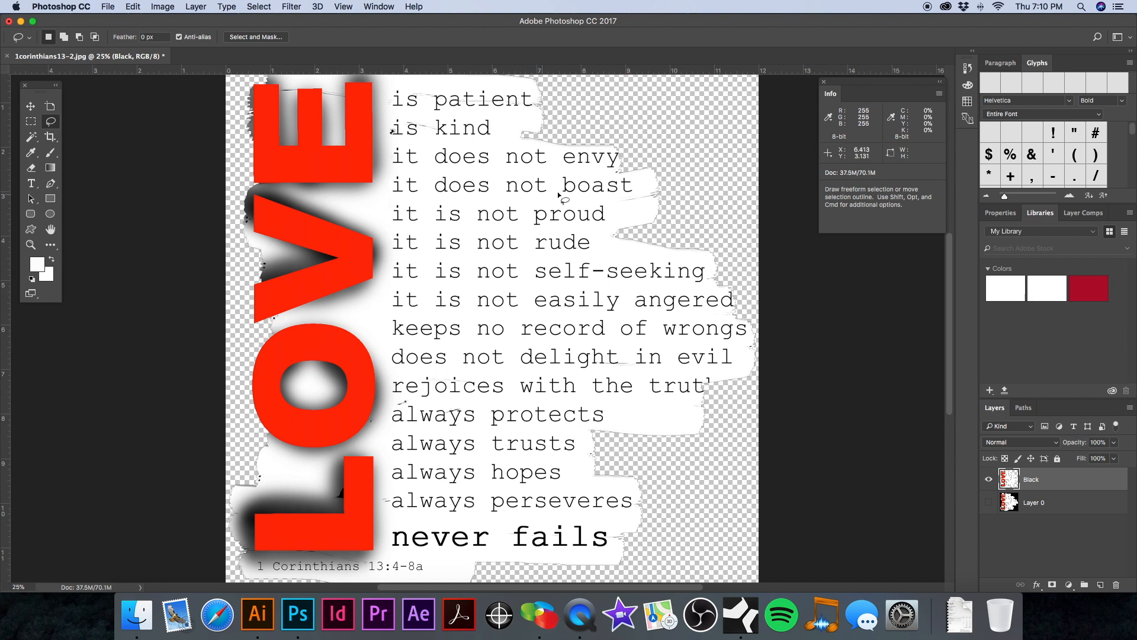
key(super+minus)
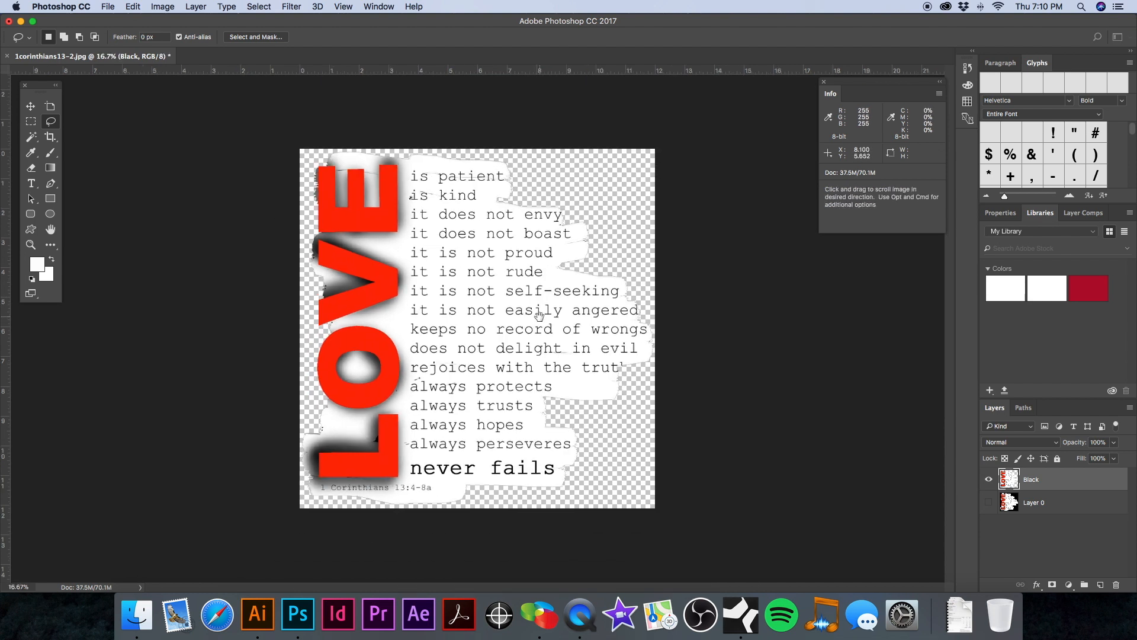
click(109, 7)
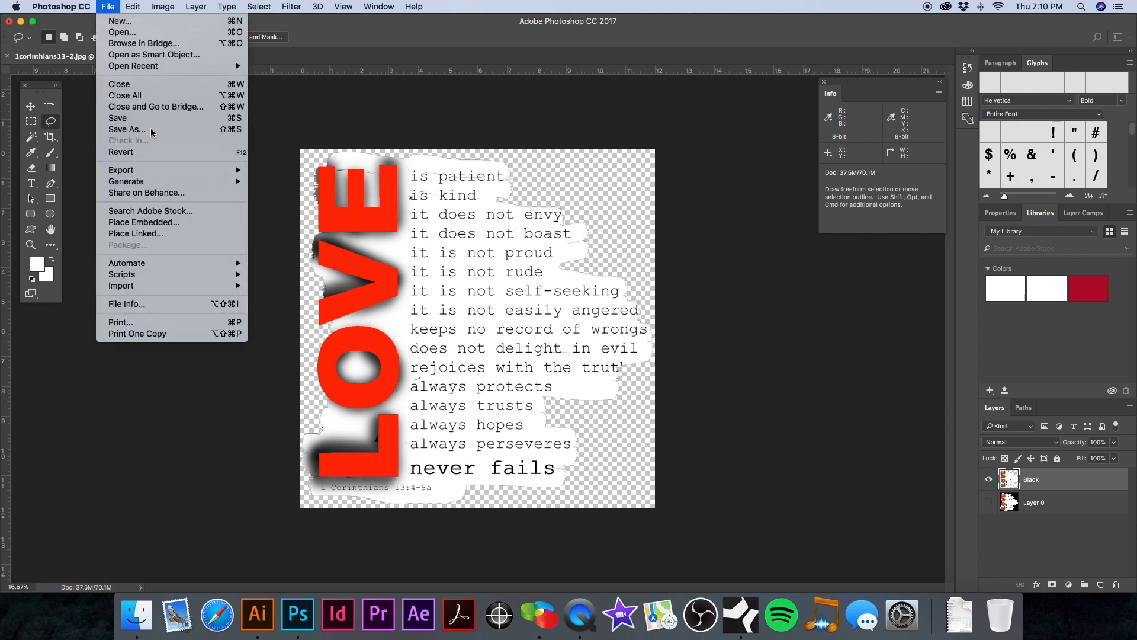
click(519, 303)
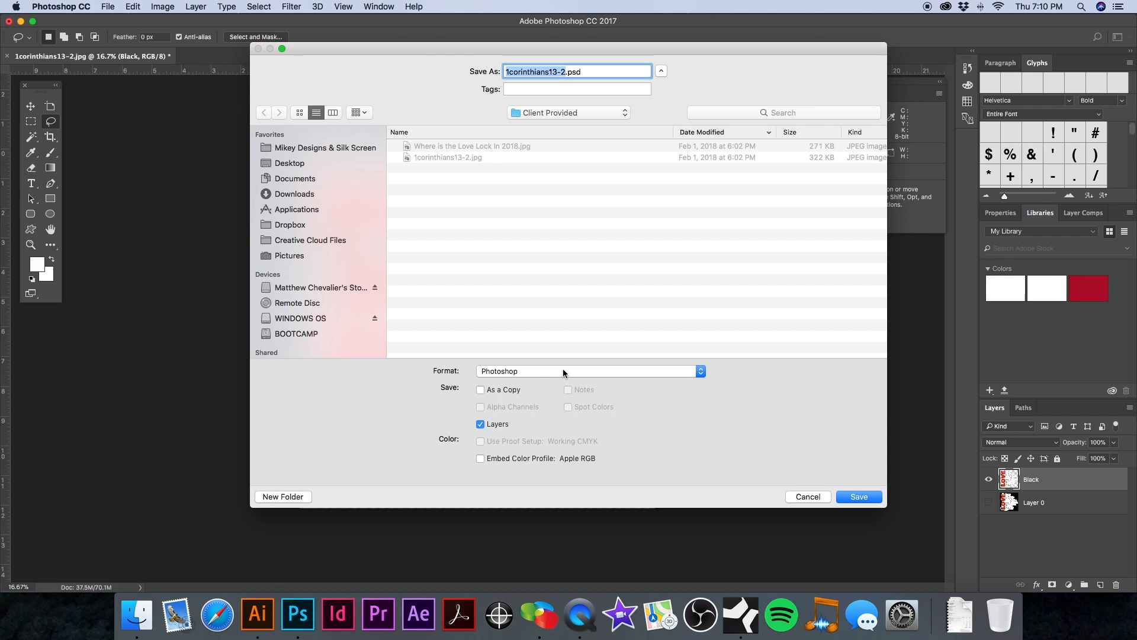
click(562, 372)
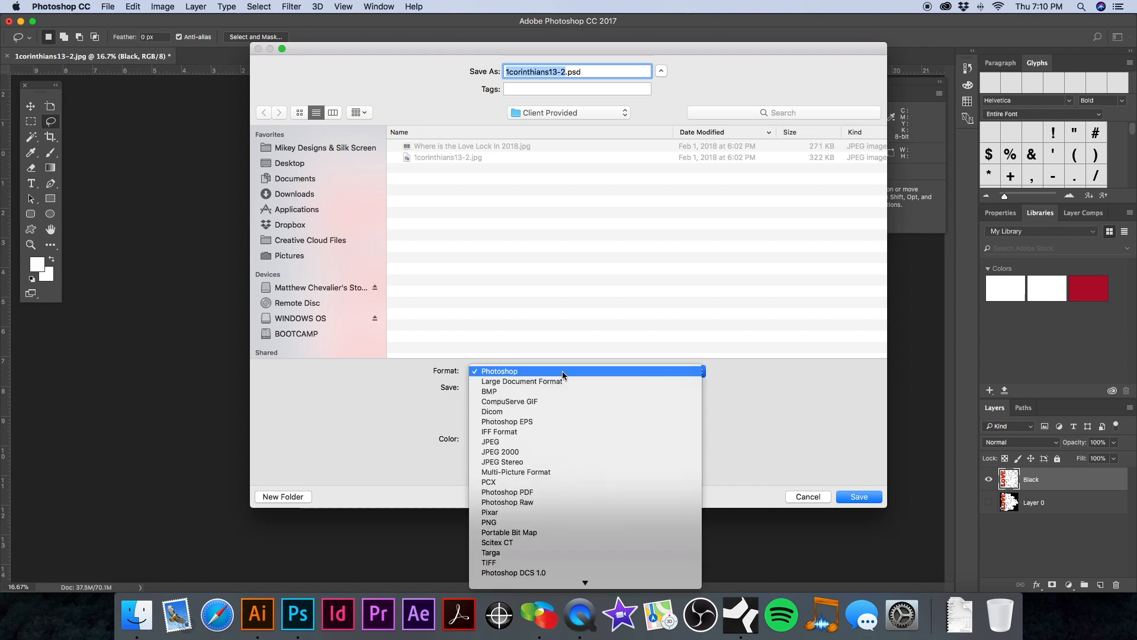
click(536, 563)
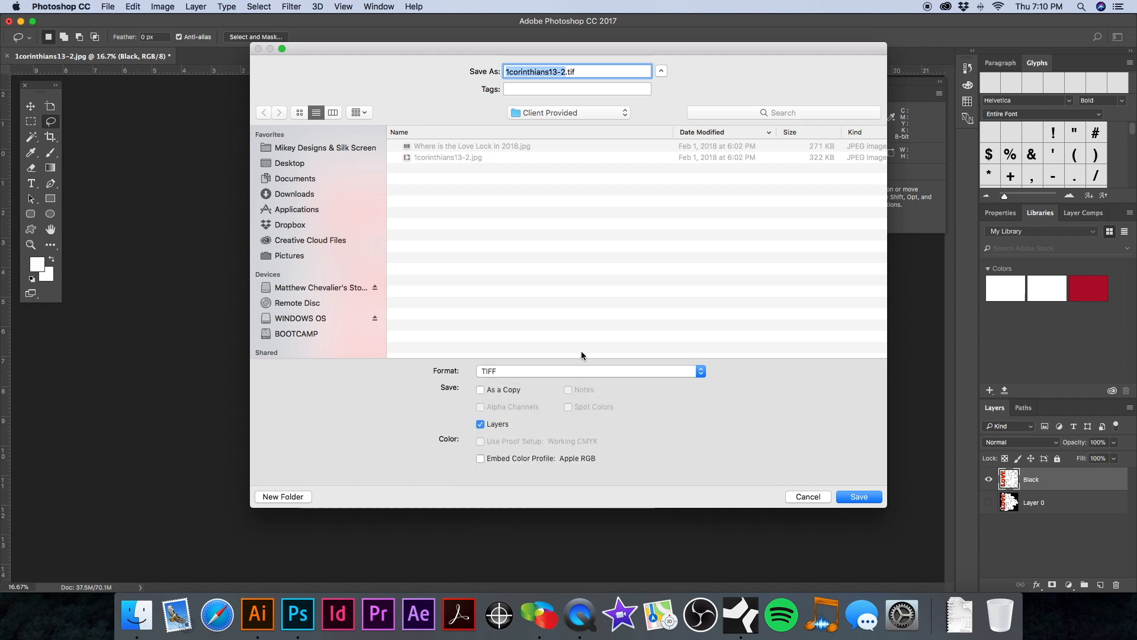
drag(396, 47, 334, 69)
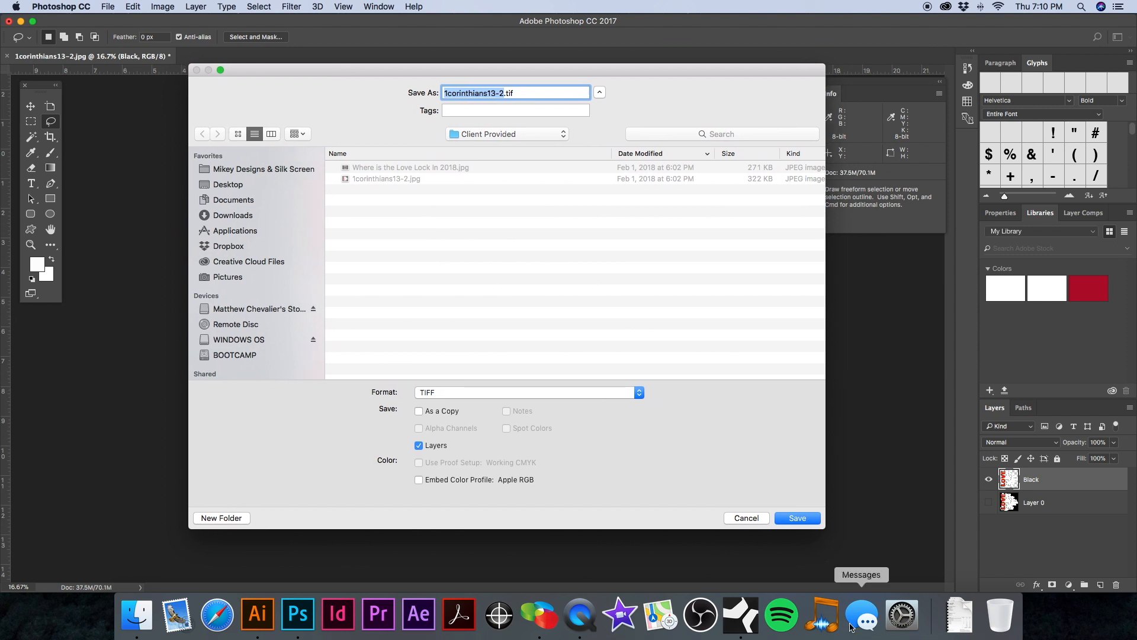
click(745, 518)
click(164, 5)
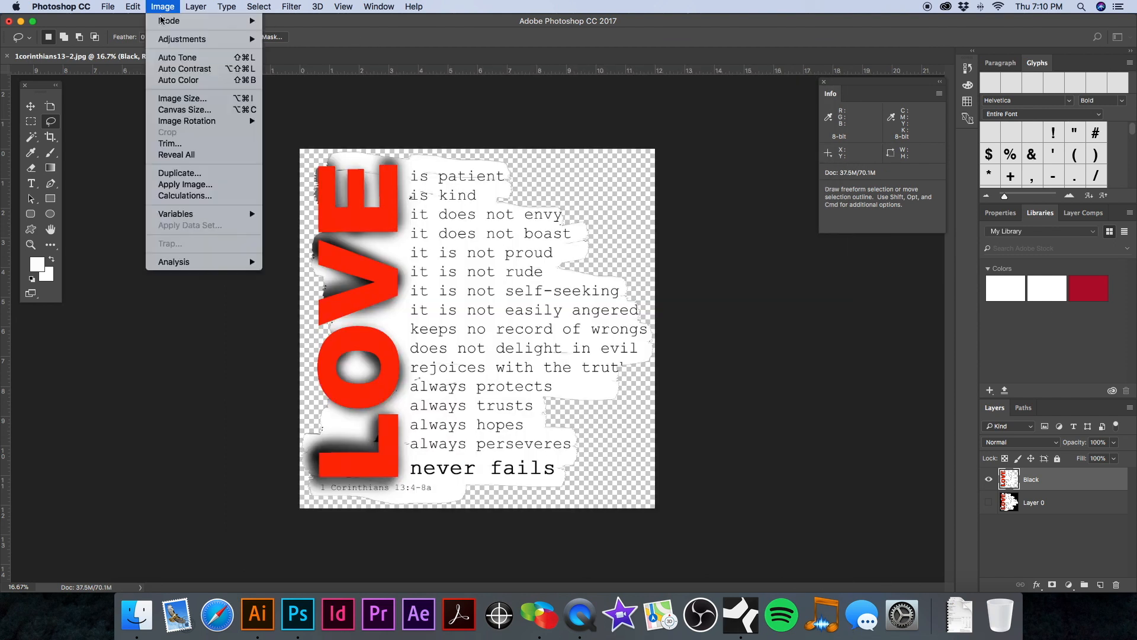
mouse_move(171, 21)
click(467, 10)
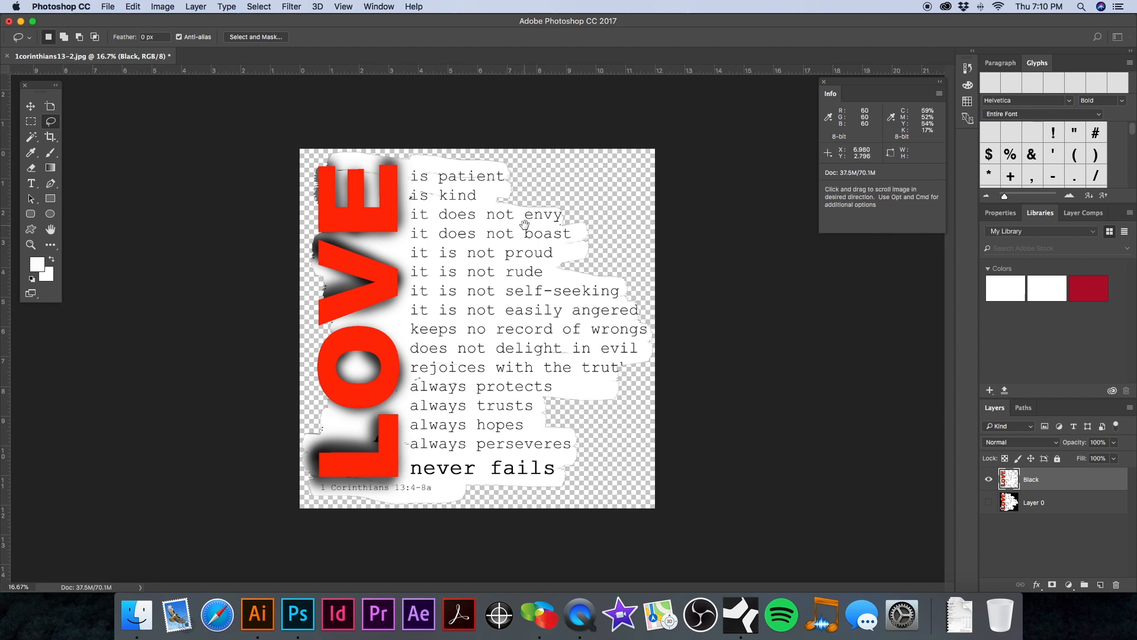
key(super+shift+s)
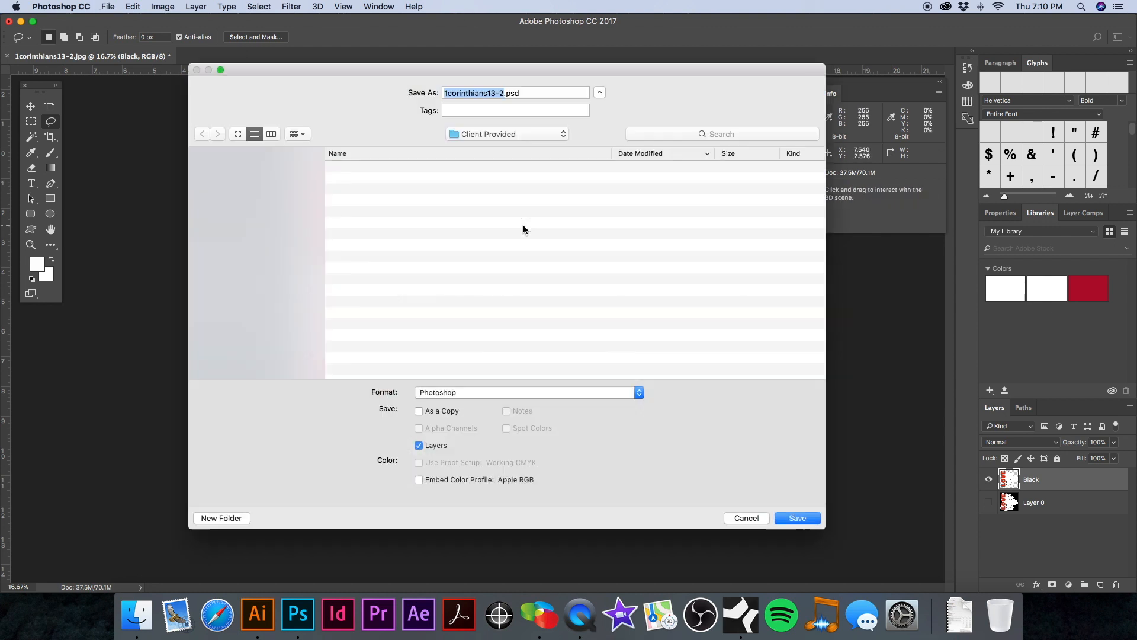
click(746, 519)
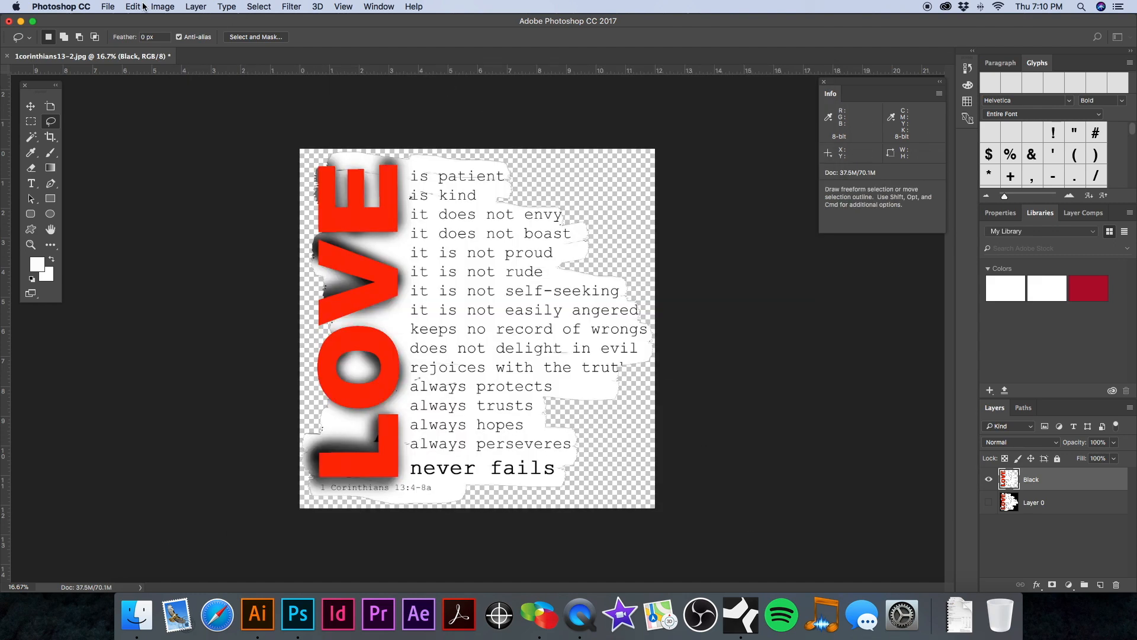
Start saving the Black layer artwork under a new name in TIFF format, with layers excluded.
click(108, 7)
click(131, 129)
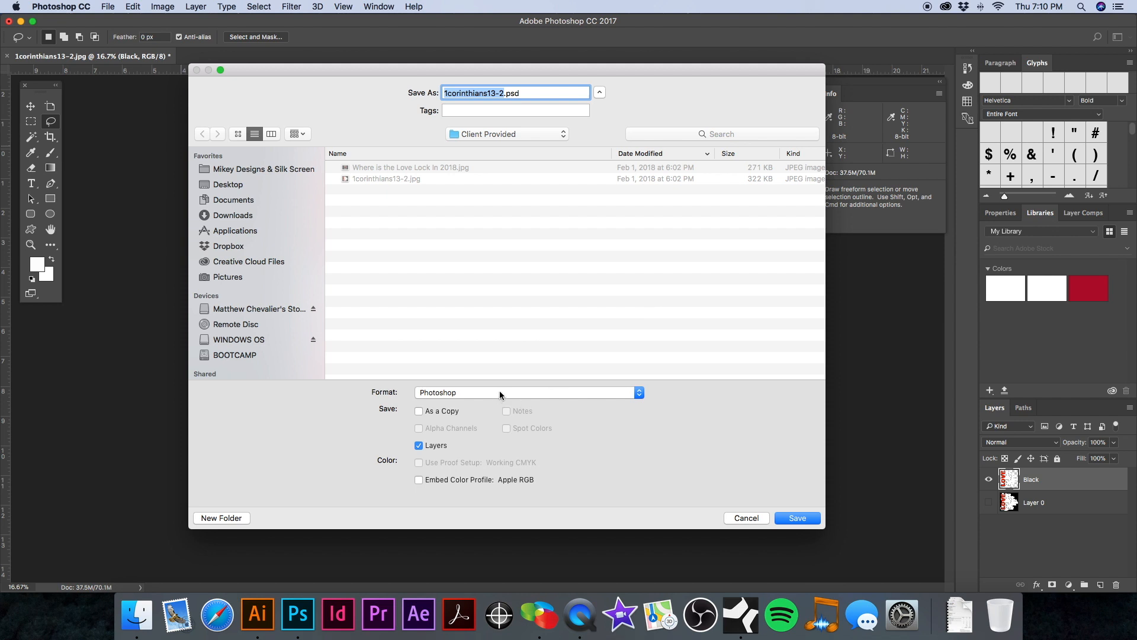
click(499, 393)
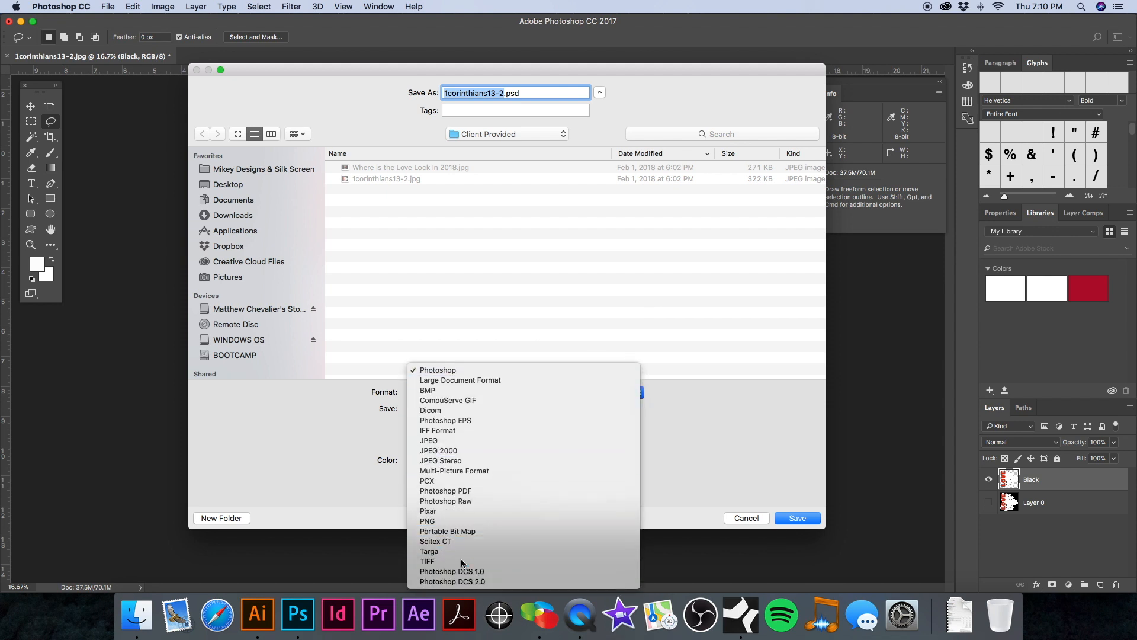
click(462, 562)
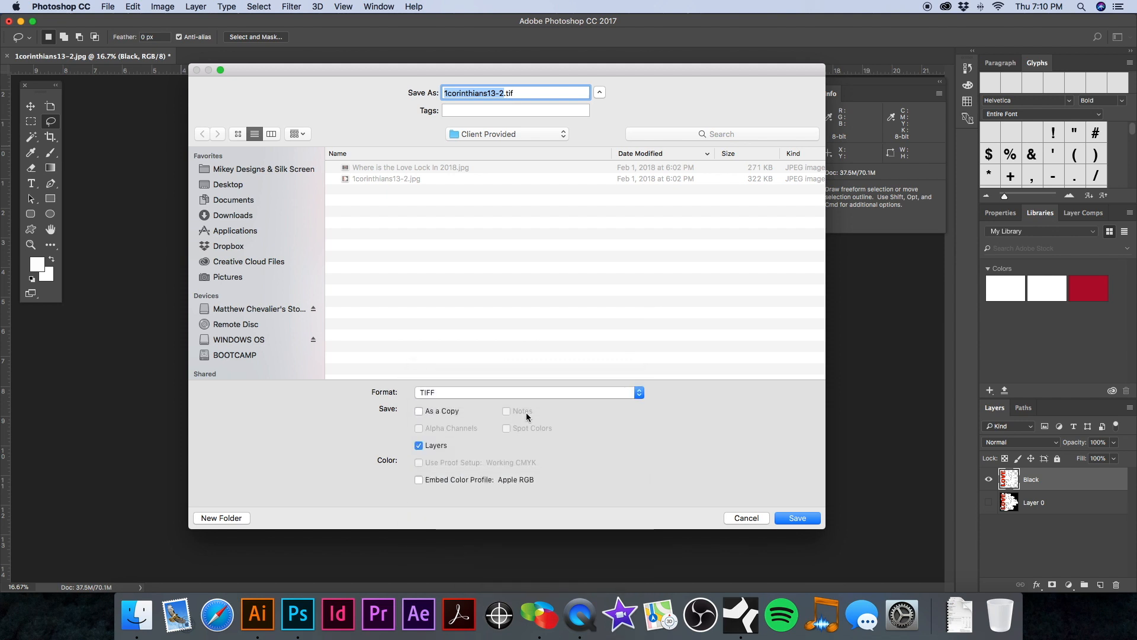
click(419, 445)
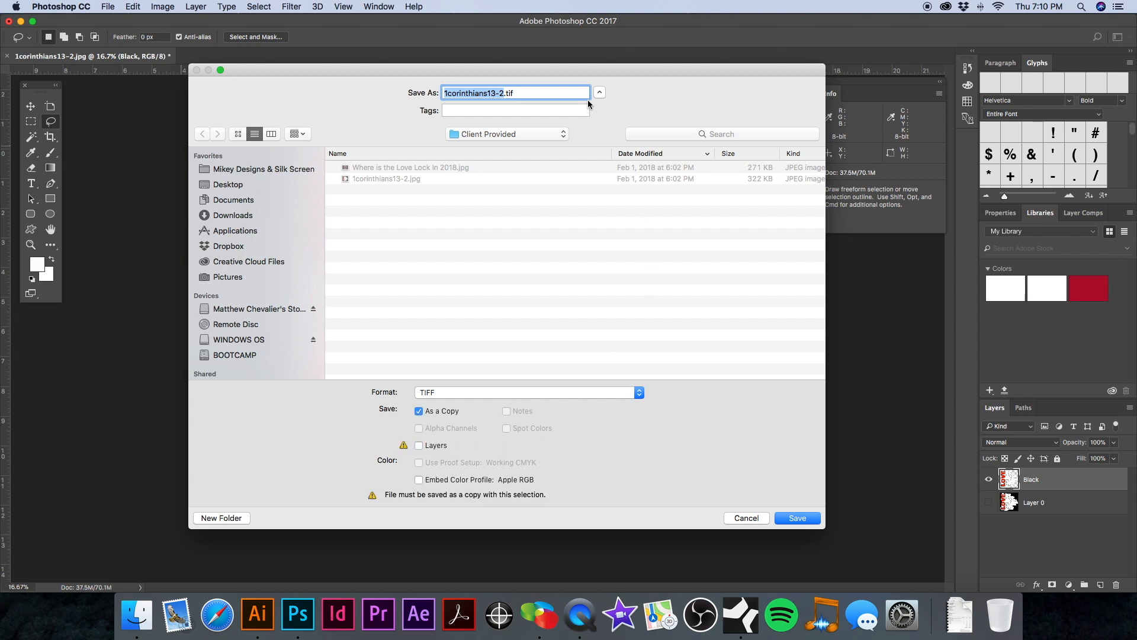
drag(530, 70, 524, 64)
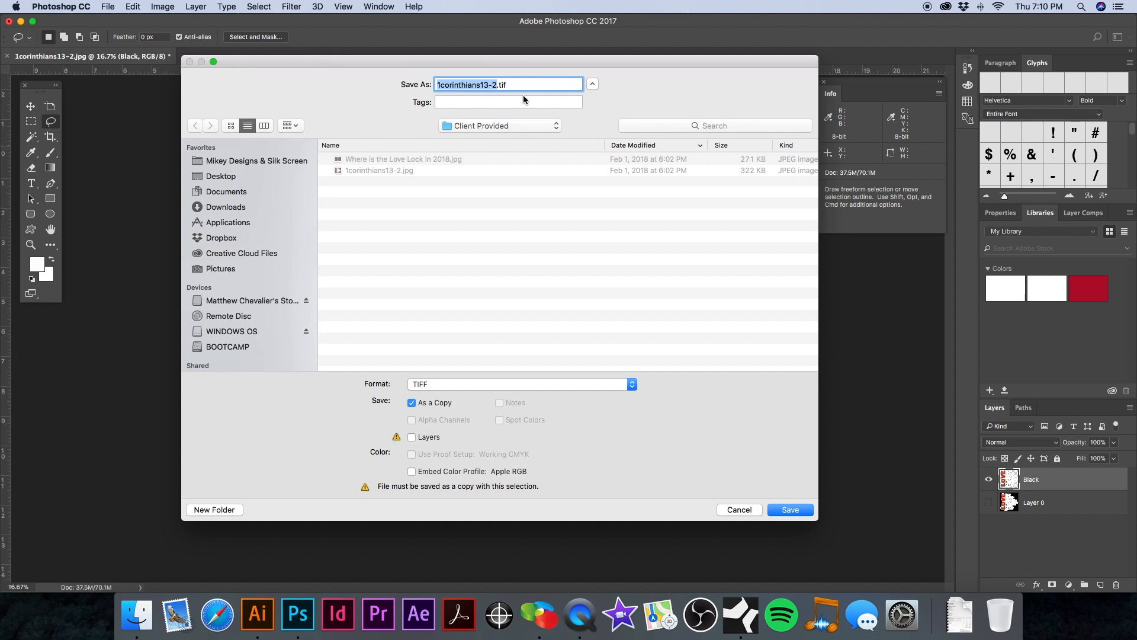
Name the TIFF copy "Where is the Love" and save it in the 4912 Where is the Love folder.
text(Where is the Love)
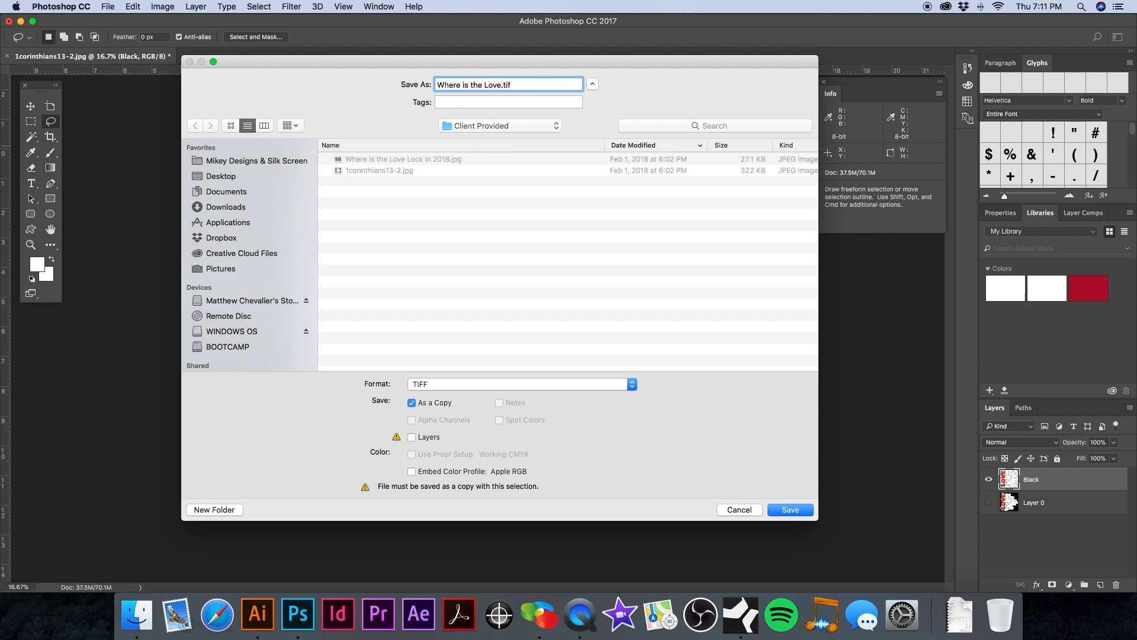
click(485, 125)
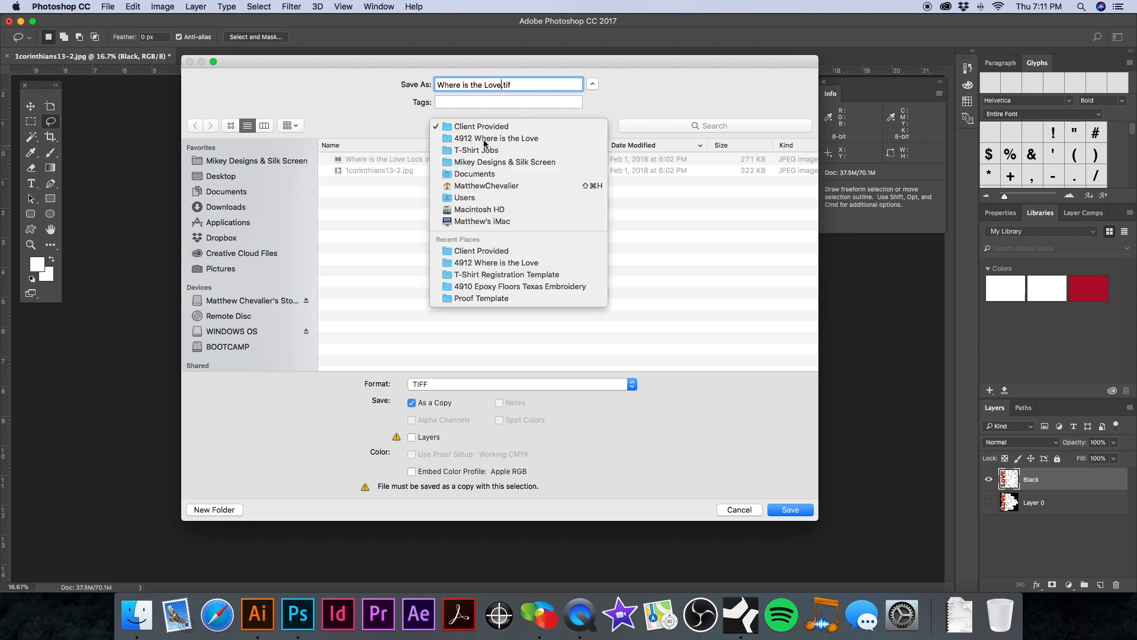
click(479, 135)
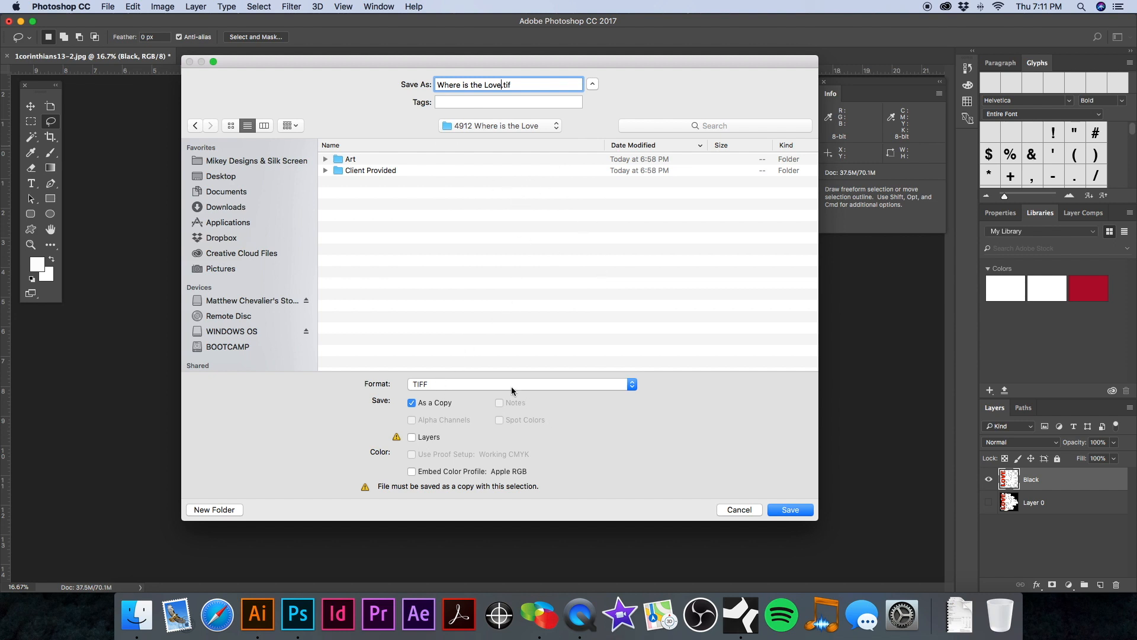
click(790, 510)
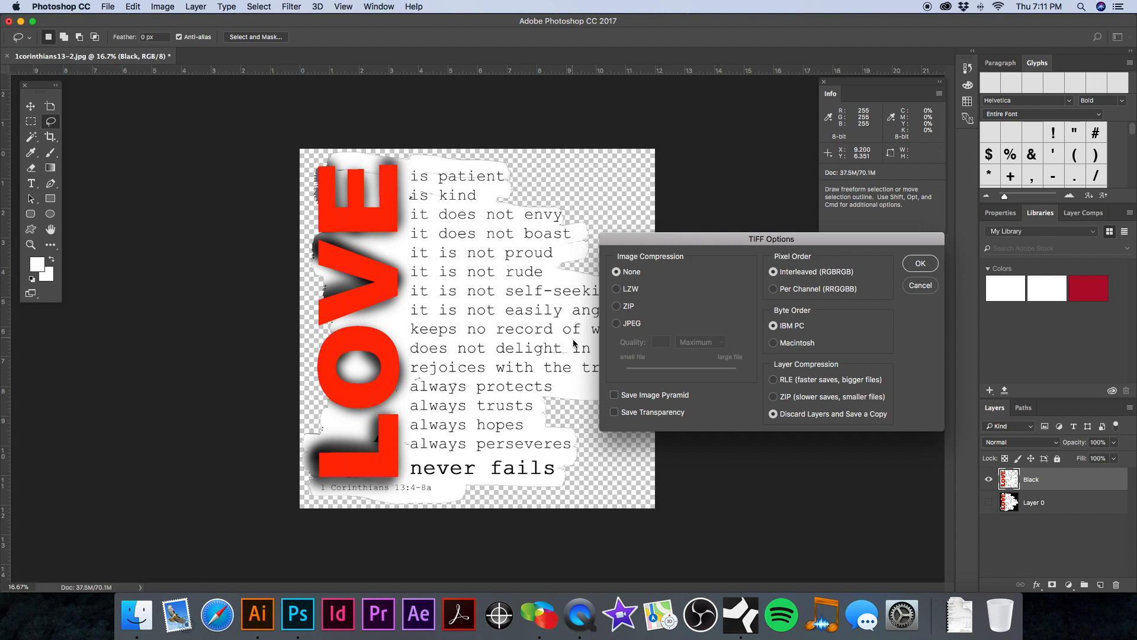
Turn on Save Transparency in the TIFF options and accept them to write the file.
drag(678, 245, 614, 177)
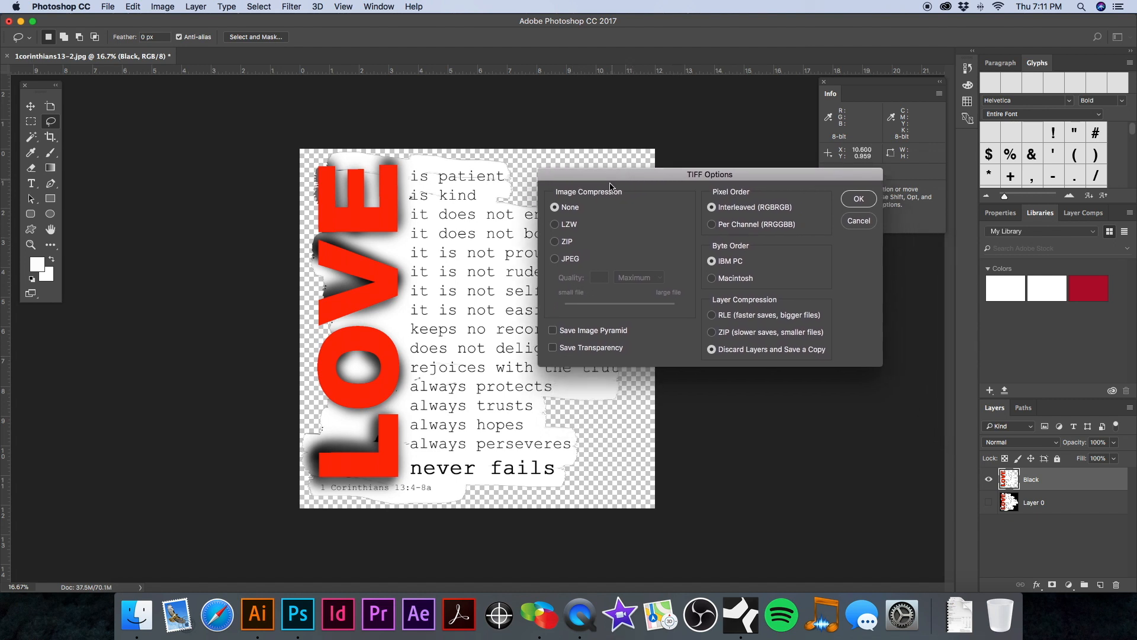
click(552, 348)
drag(788, 175, 744, 138)
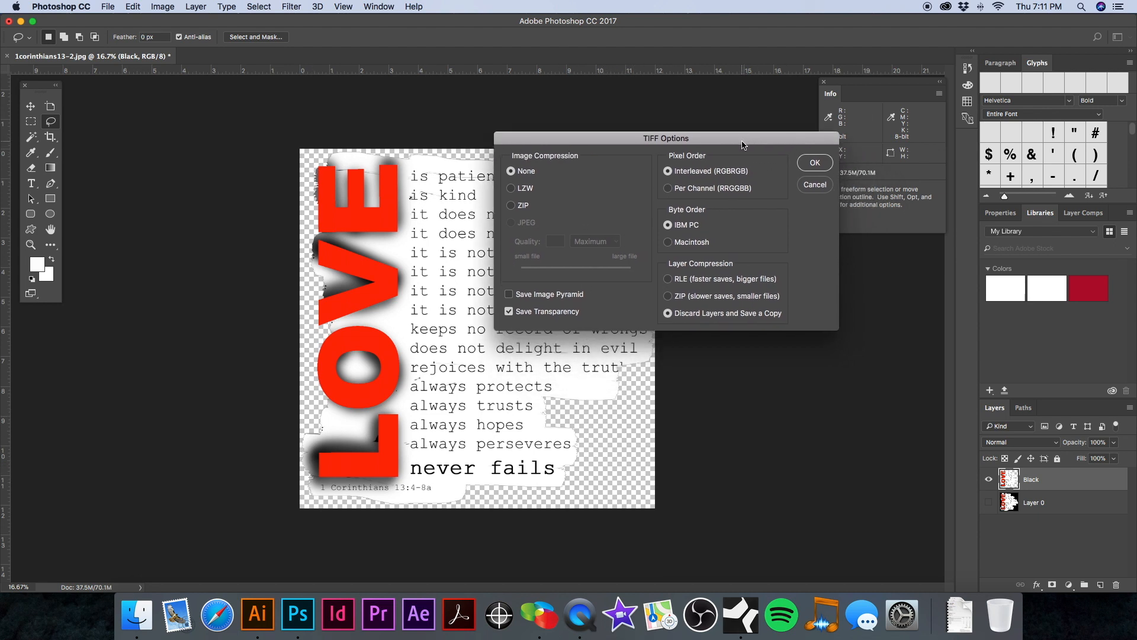
click(814, 164)
Hide the Black layer, then show and select Layer 0 with the black background.
click(988, 481)
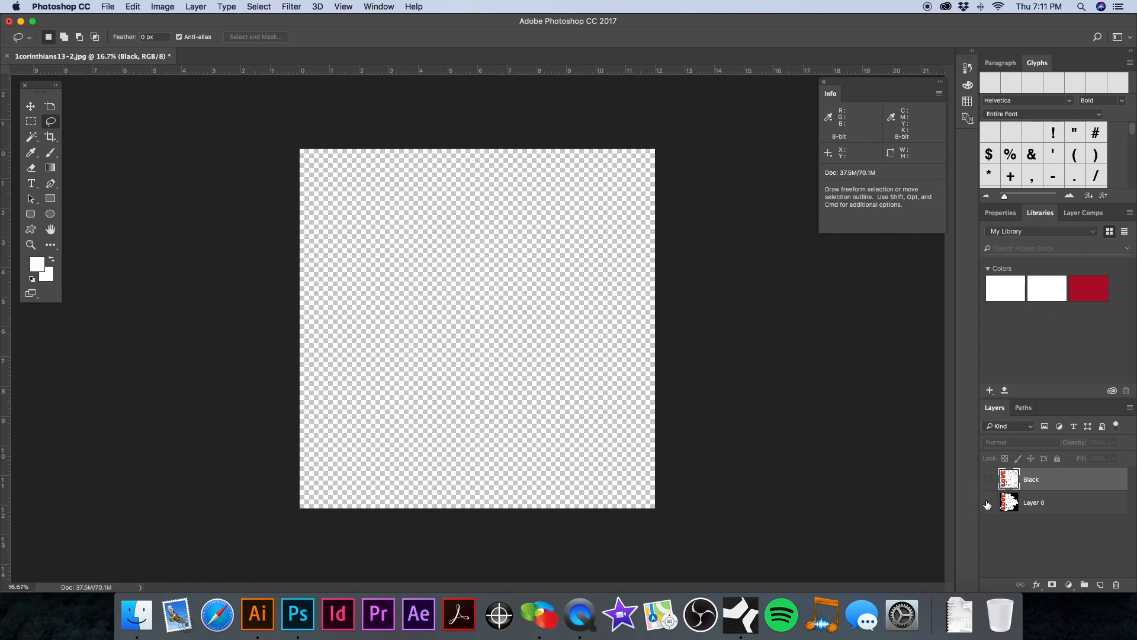
click(987, 503)
click(1064, 508)
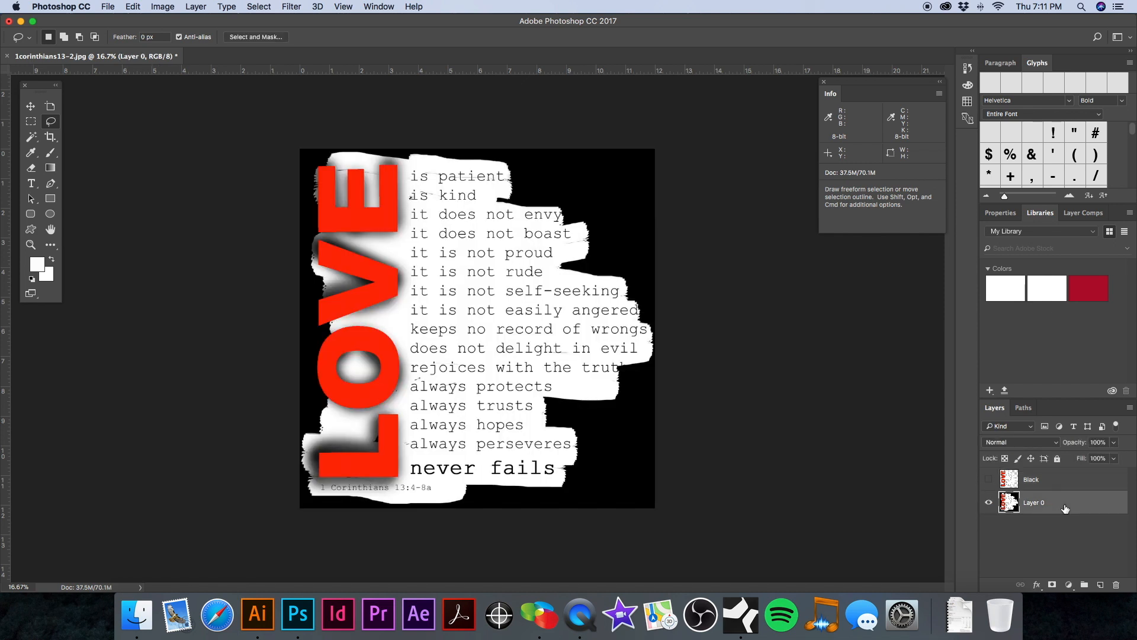
key(super+0)
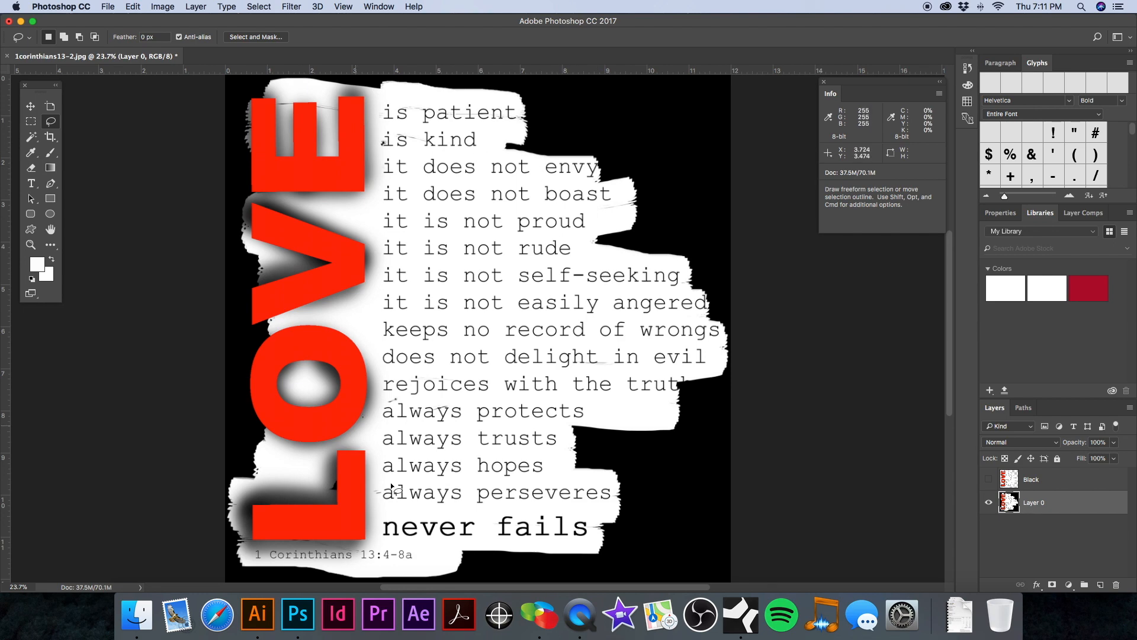
key(super+minus)
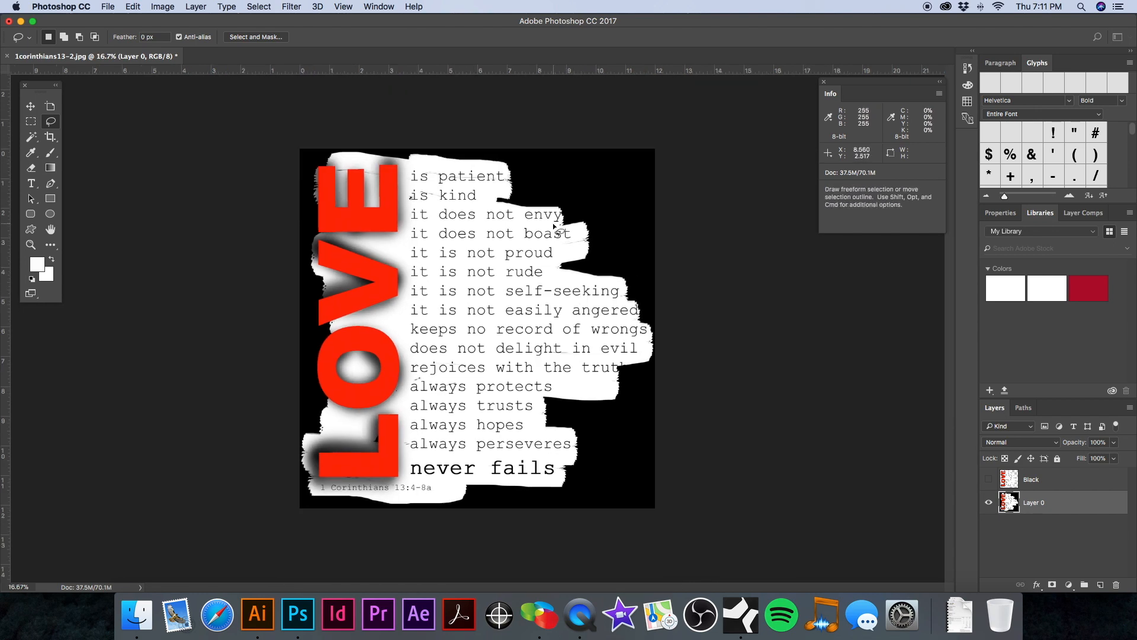
Set up a TIFF save of Layer 0 in the 4912 Where is the Love folder, reusing the Lock In 2018 image's file name.
key(super+shift+s)
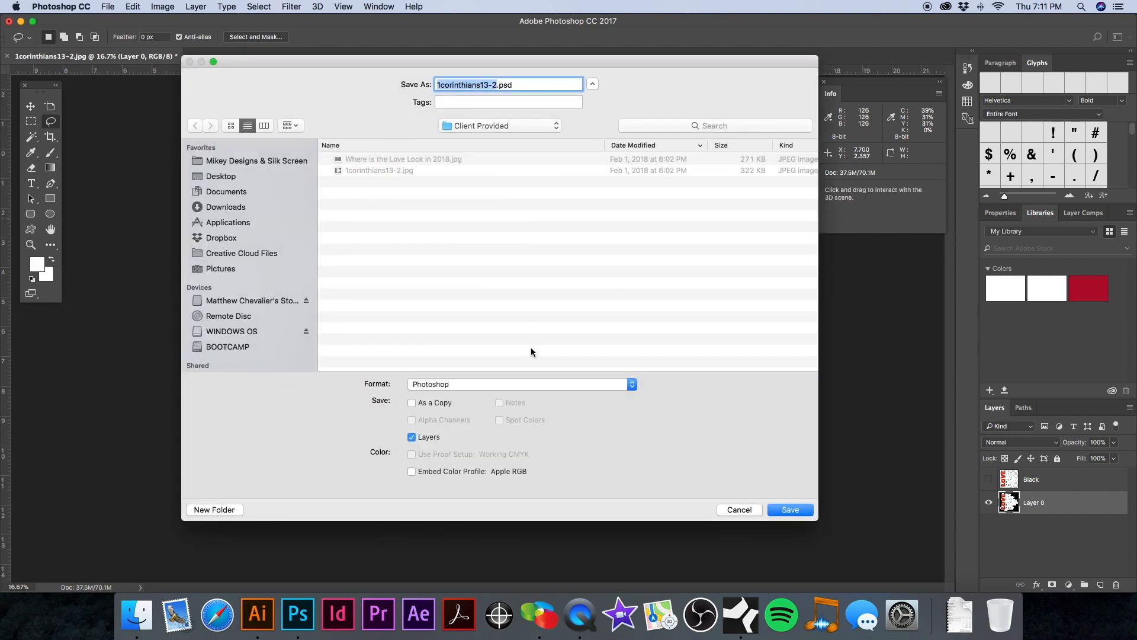
click(524, 383)
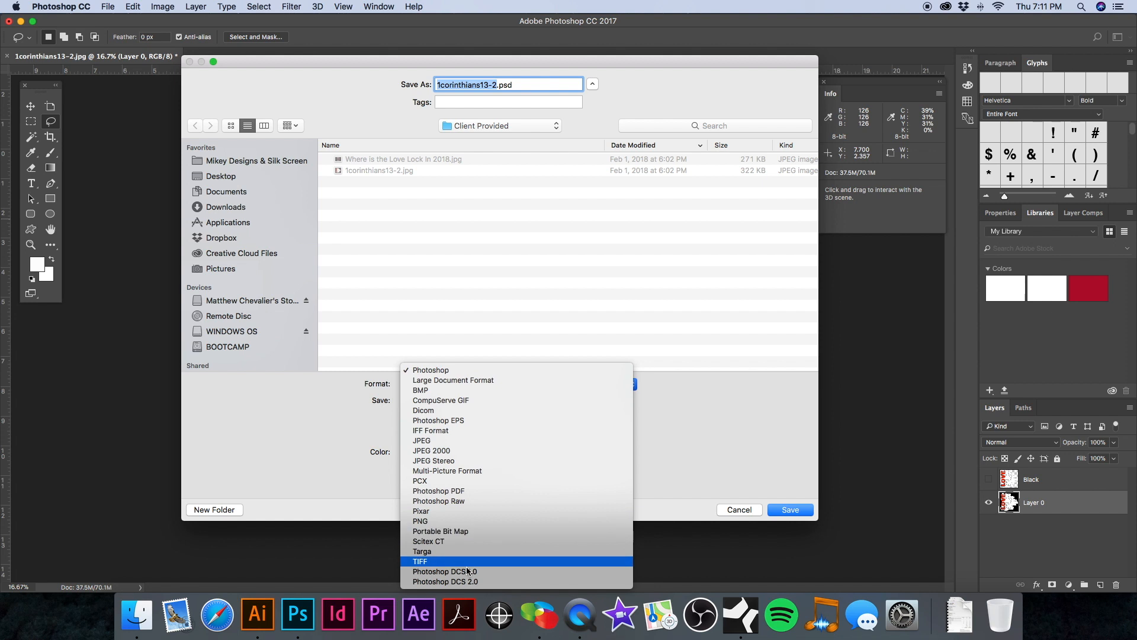
click(472, 562)
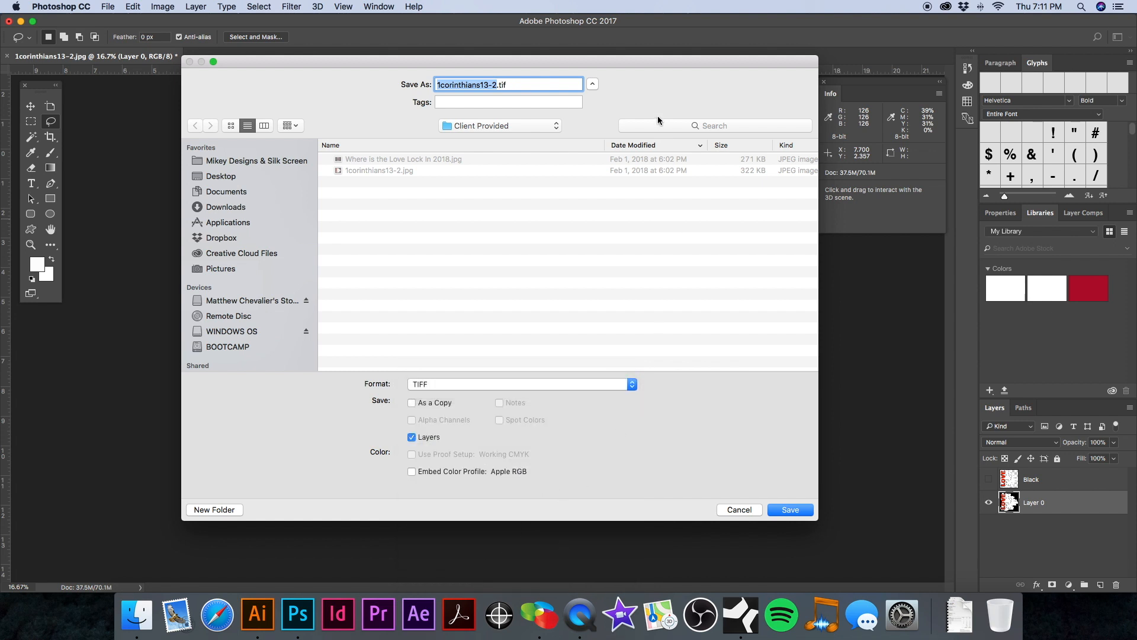
drag(617, 63, 598, 56)
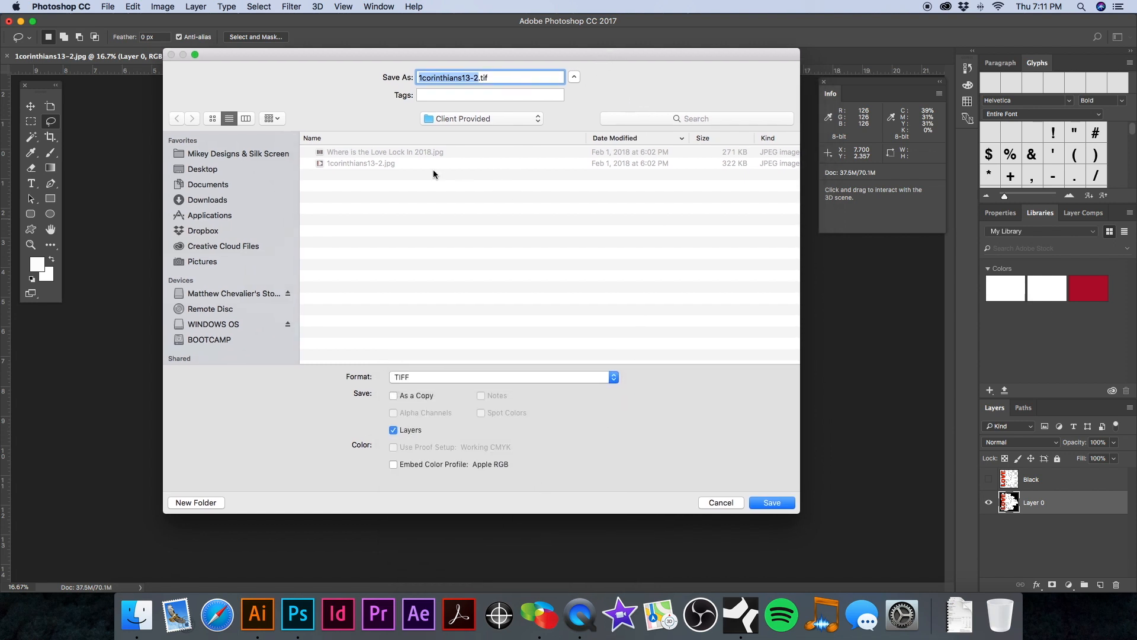
click(401, 153)
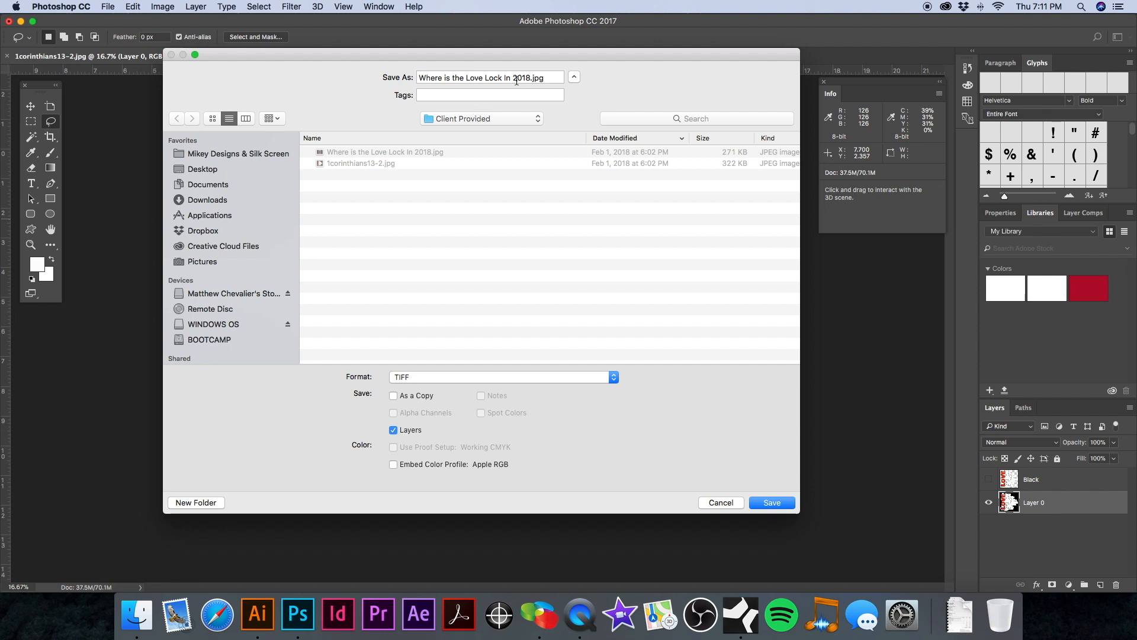
click(467, 118)
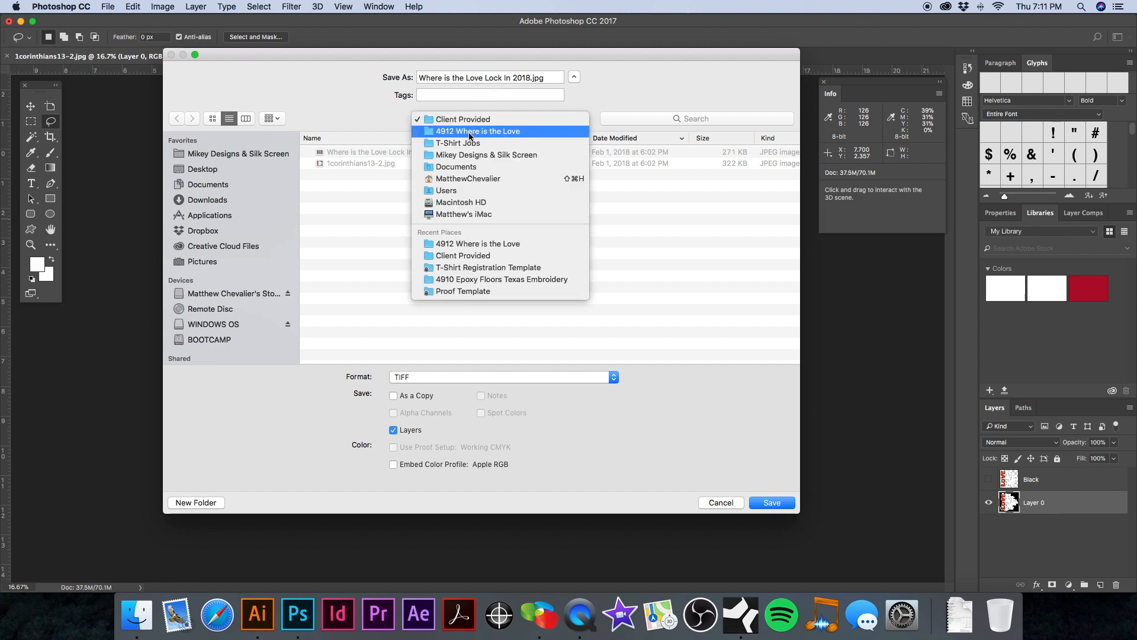
click(476, 133)
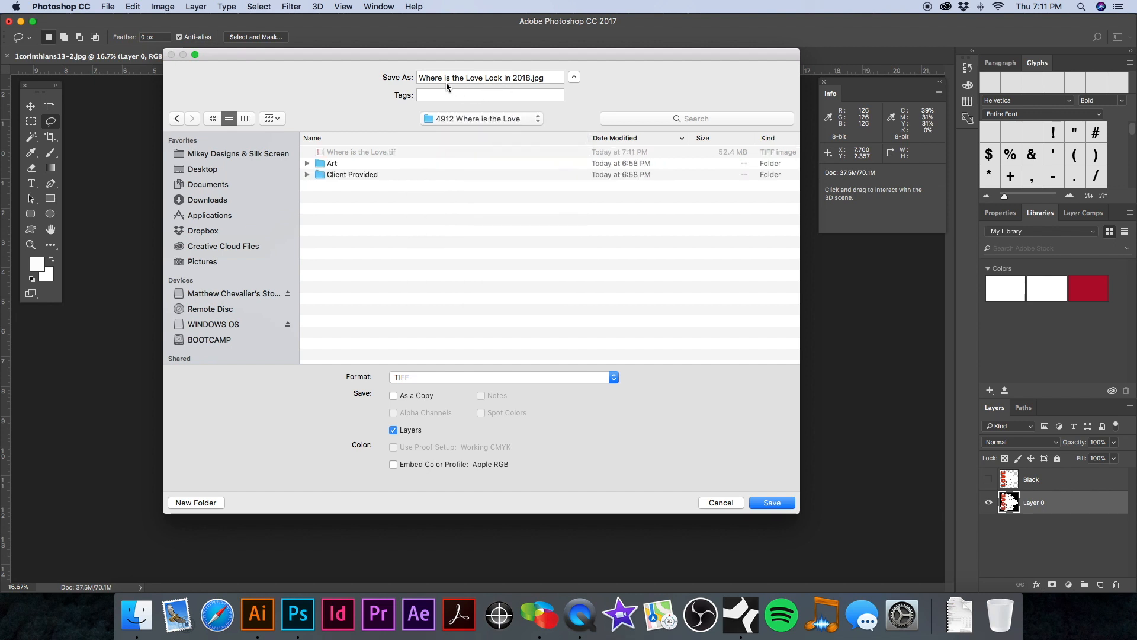
Shorten the file name to "Where is the Love", reapply the TIFF format for its extension and exclude layers.
drag(482, 79, 531, 81)
key(BackSpace)
click(443, 378)
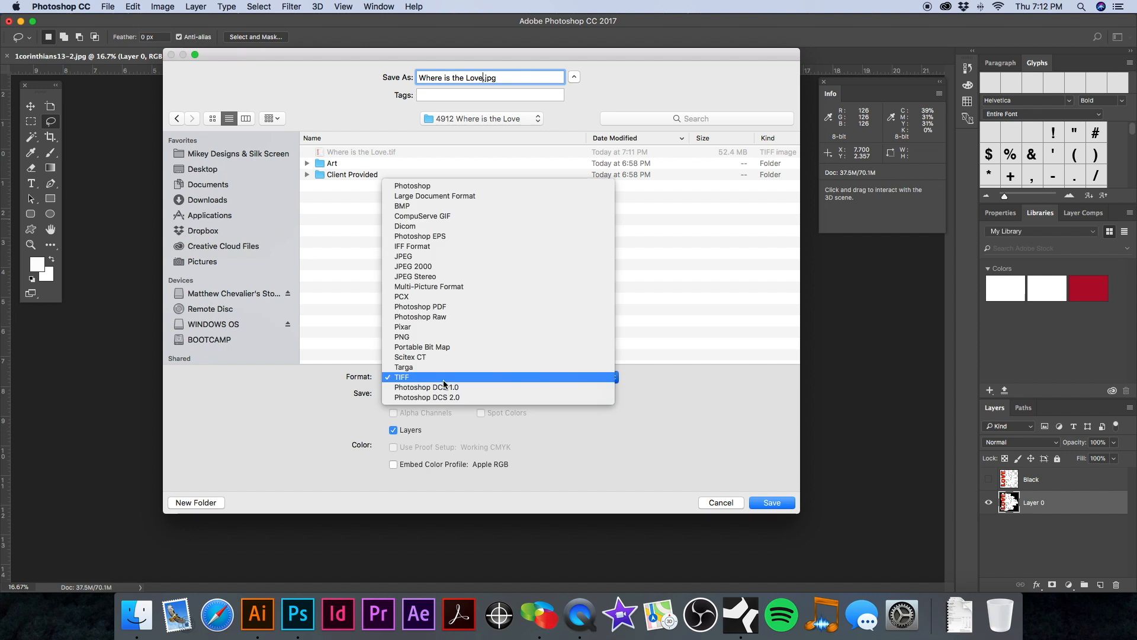
click(443, 380)
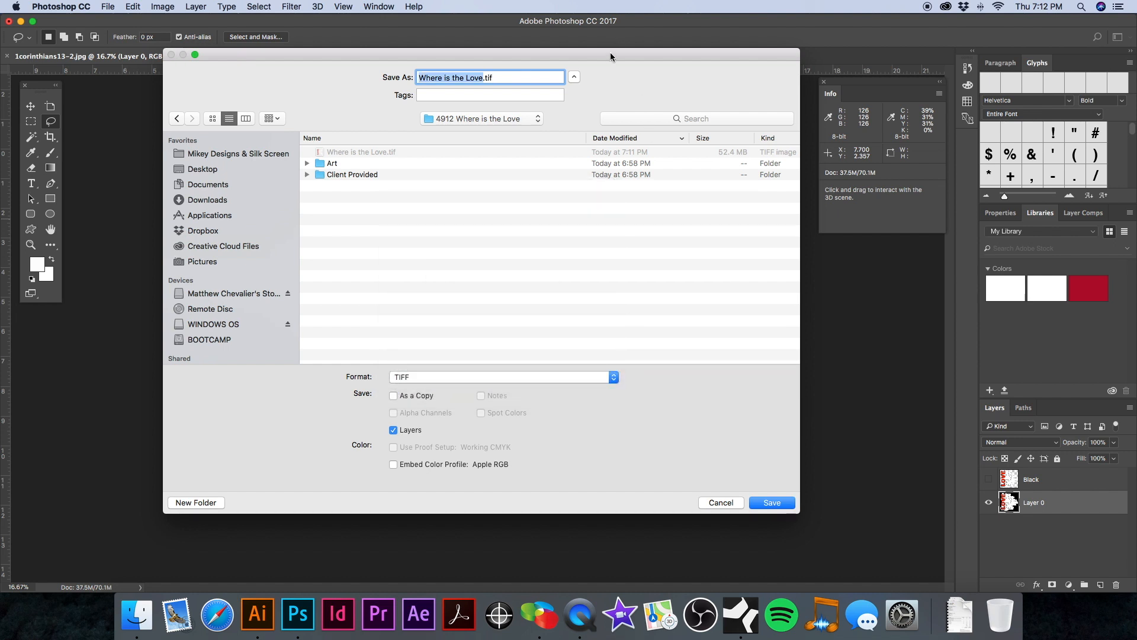
drag(611, 57, 598, 58)
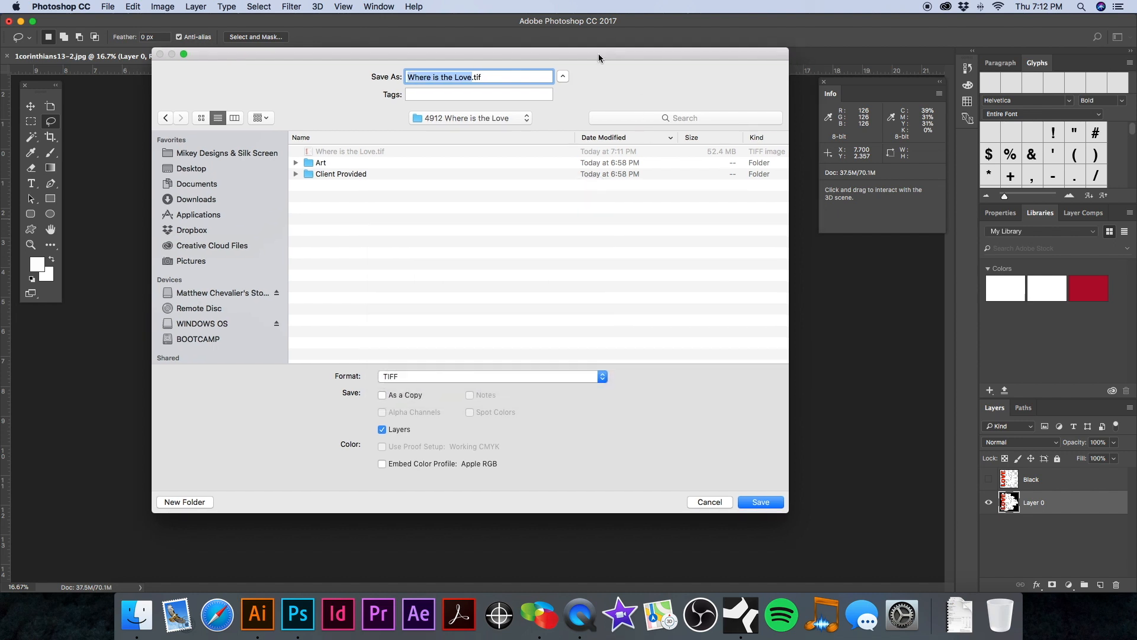
click(401, 430)
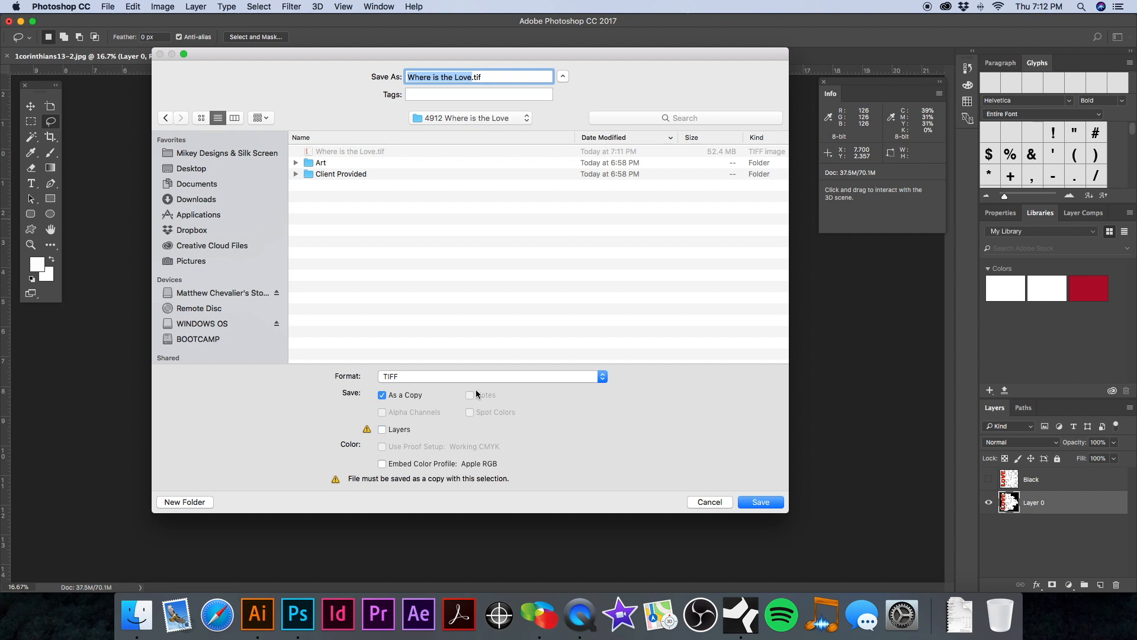
Decline replacing the existing TIFF and save the copy as "Where is the Love Base", accepting the TIFF options.
click(758, 504)
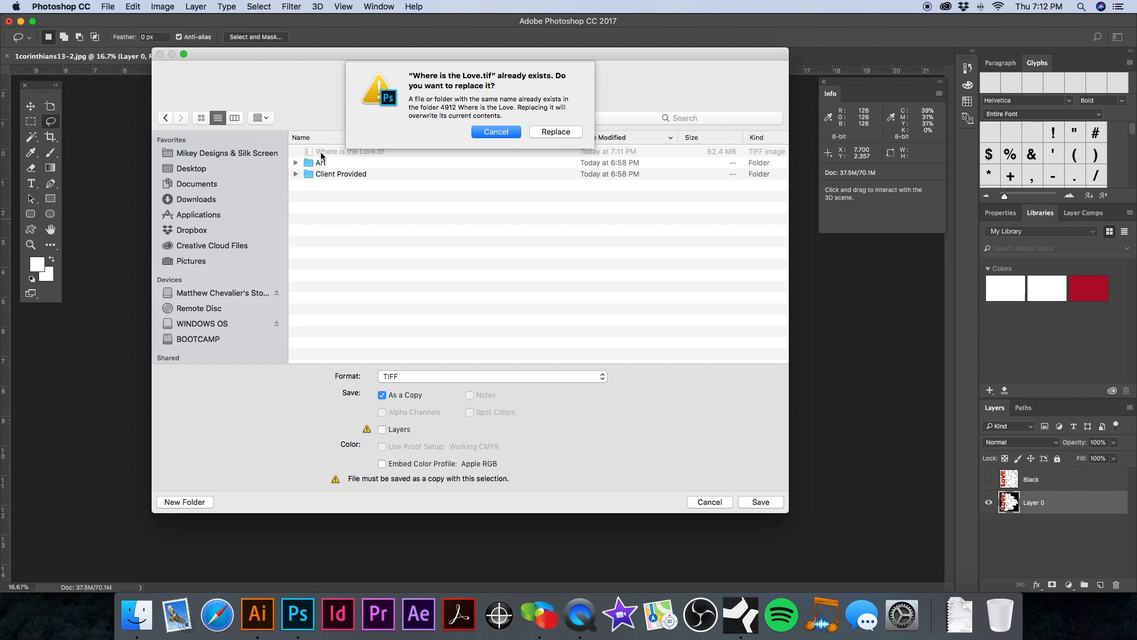
click(489, 133)
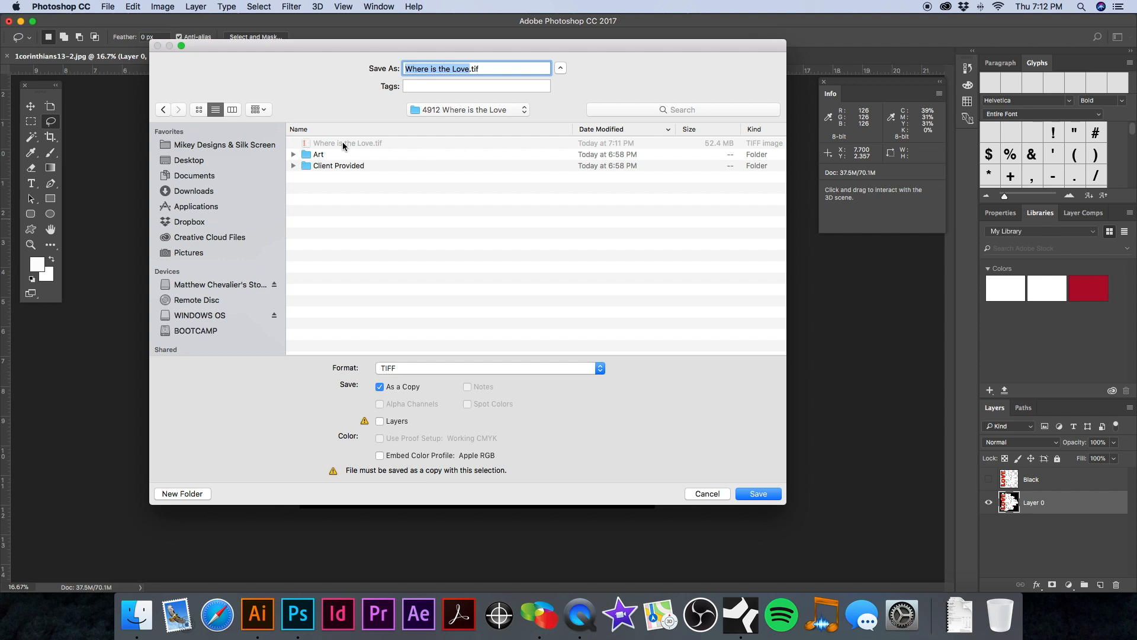
click(469, 70)
text(Base)
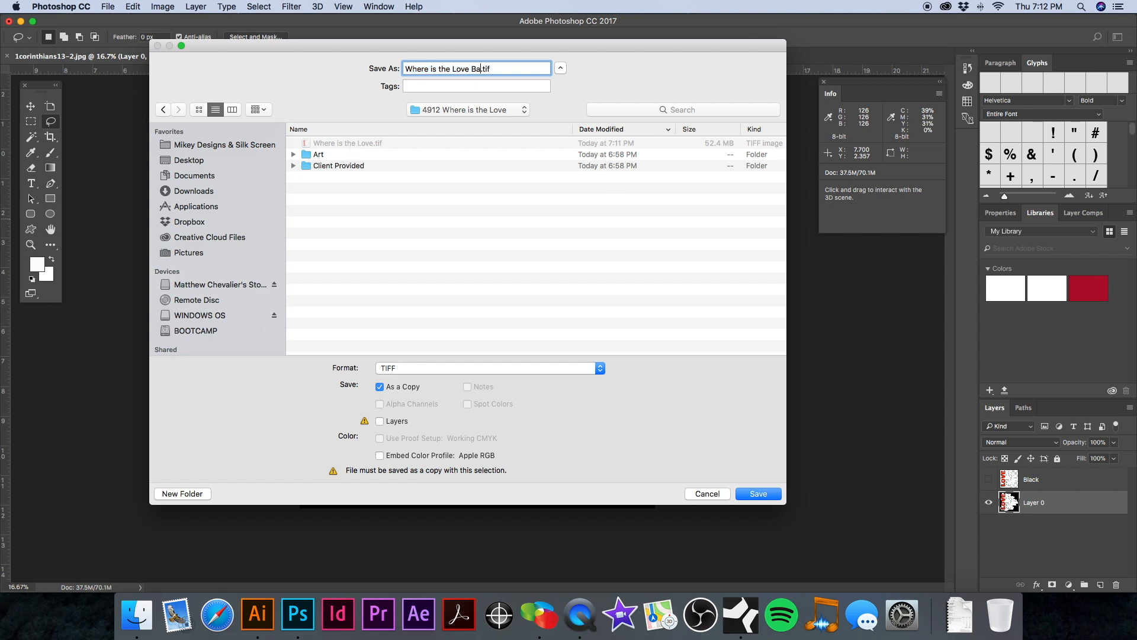
drag(472, 44, 493, 45)
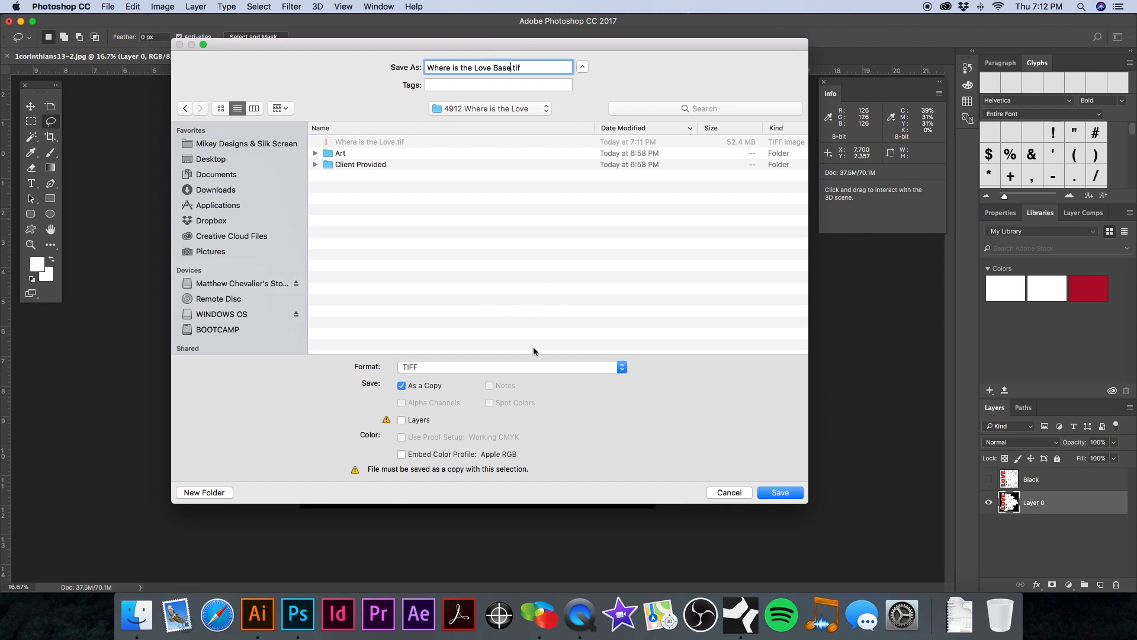
click(780, 492)
click(812, 164)
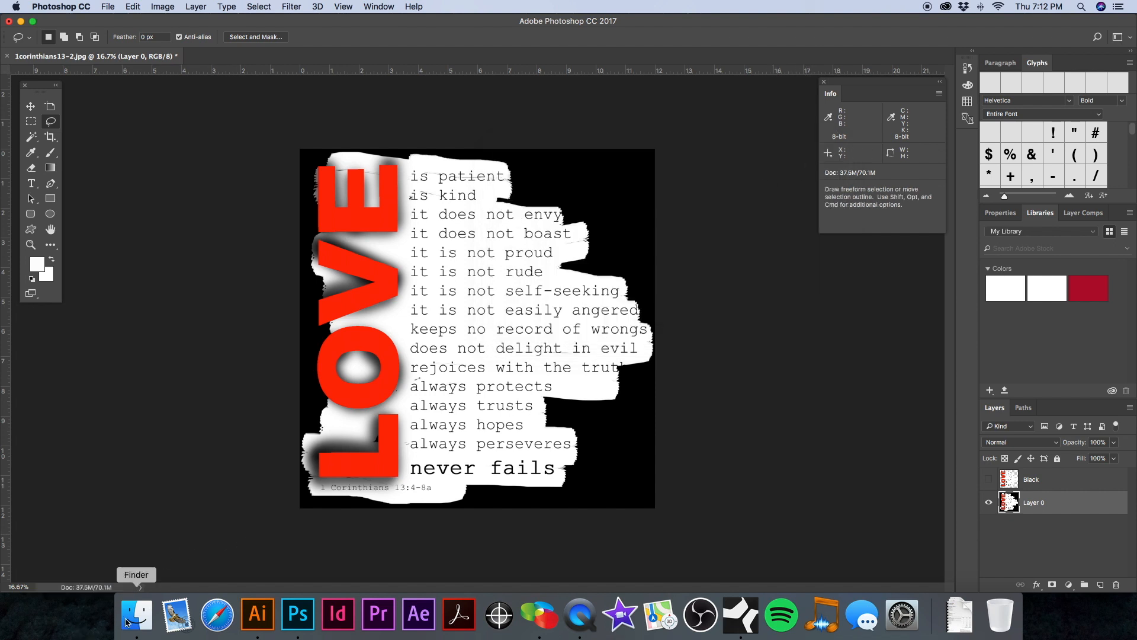
Switch to Finder, preview Where is the Love.tif and rename it "Where is the Love Black.tif".
click(127, 621)
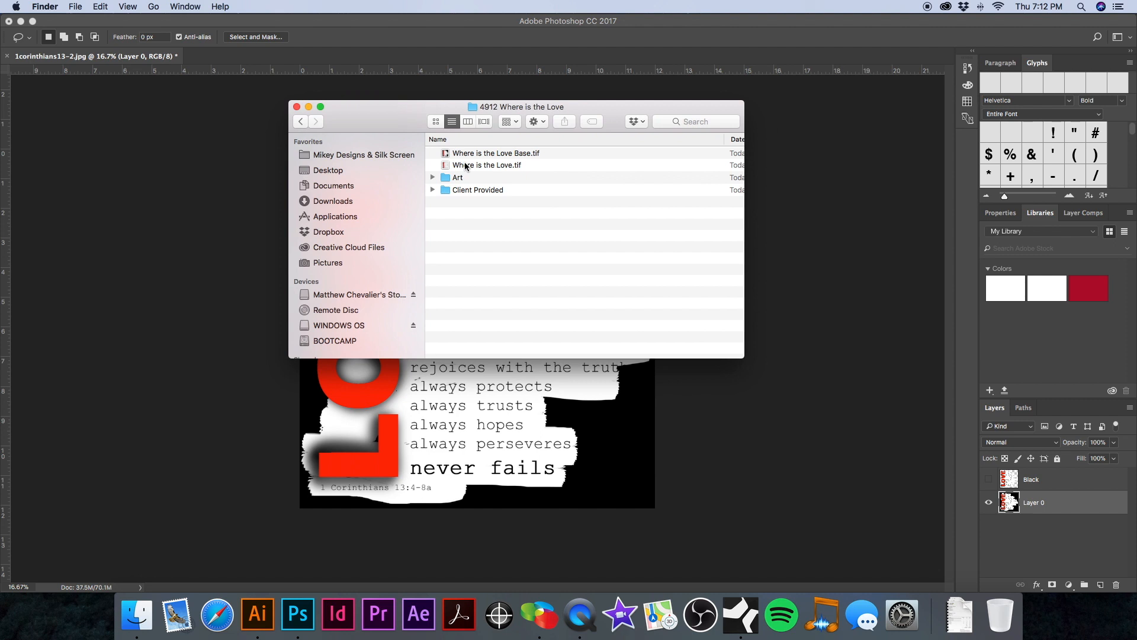
click(468, 165)
key(space)
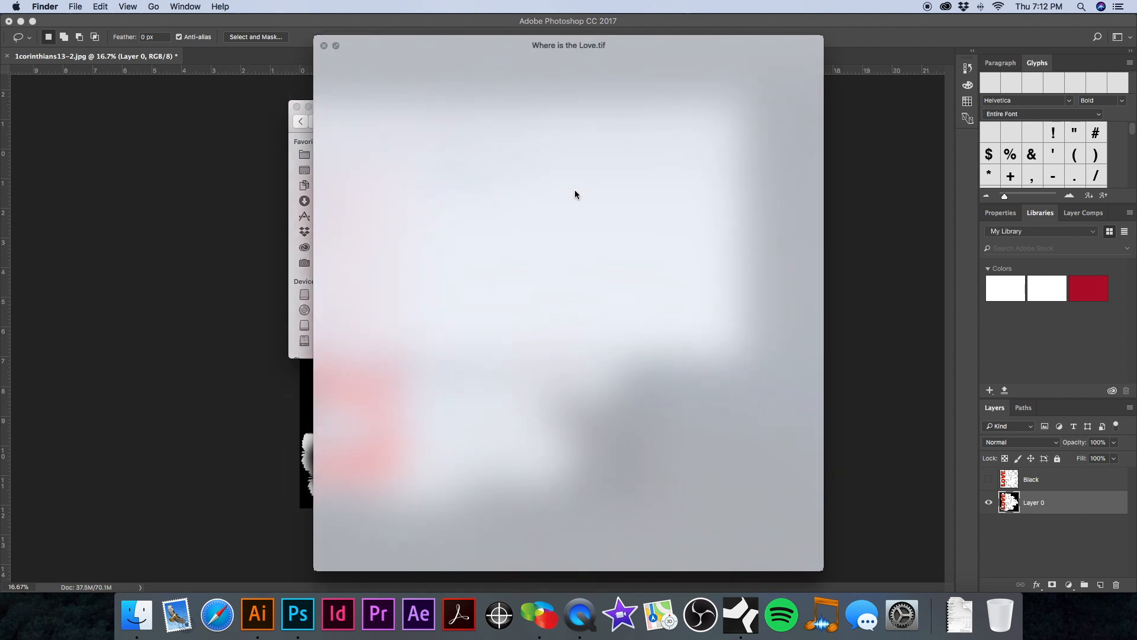
key(space)
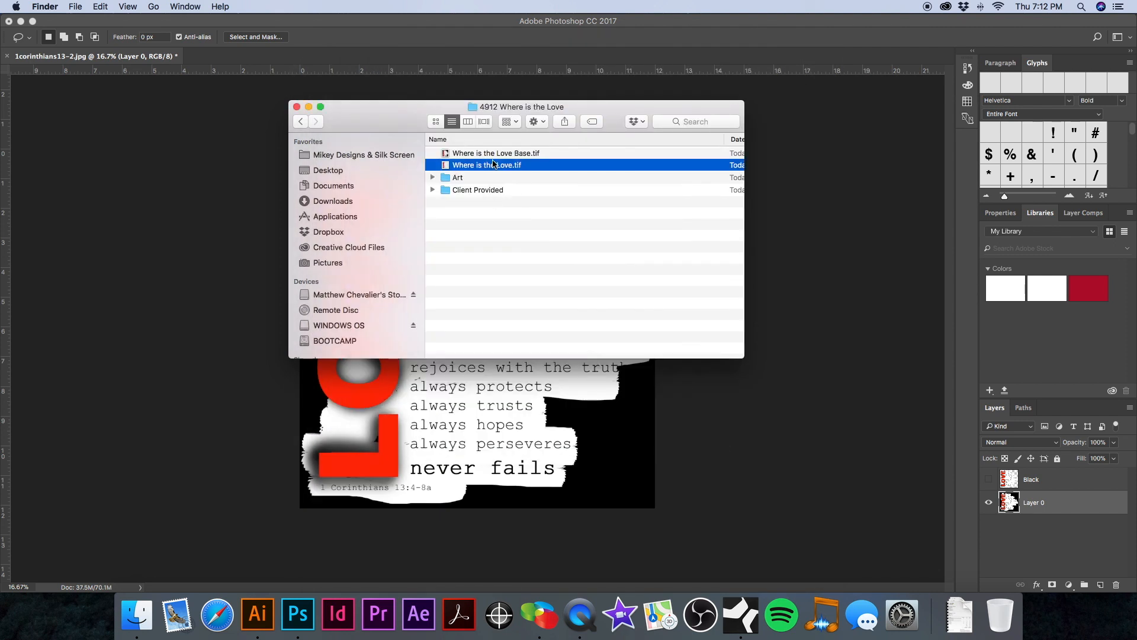
key(Return)
text(Black)
key(Return)
click(585, 259)
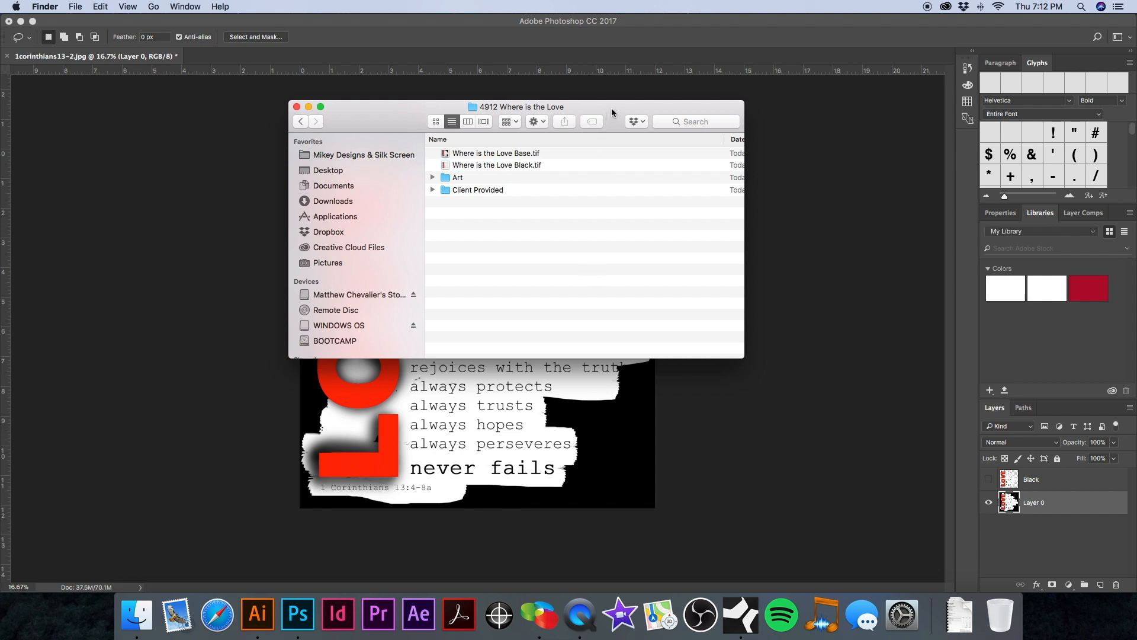
Rename "Where is the Love Base.tif" to "Where is the Love.tif" in the 4912 Where is the Love folder.
drag(611, 108, 604, 115)
click(503, 160)
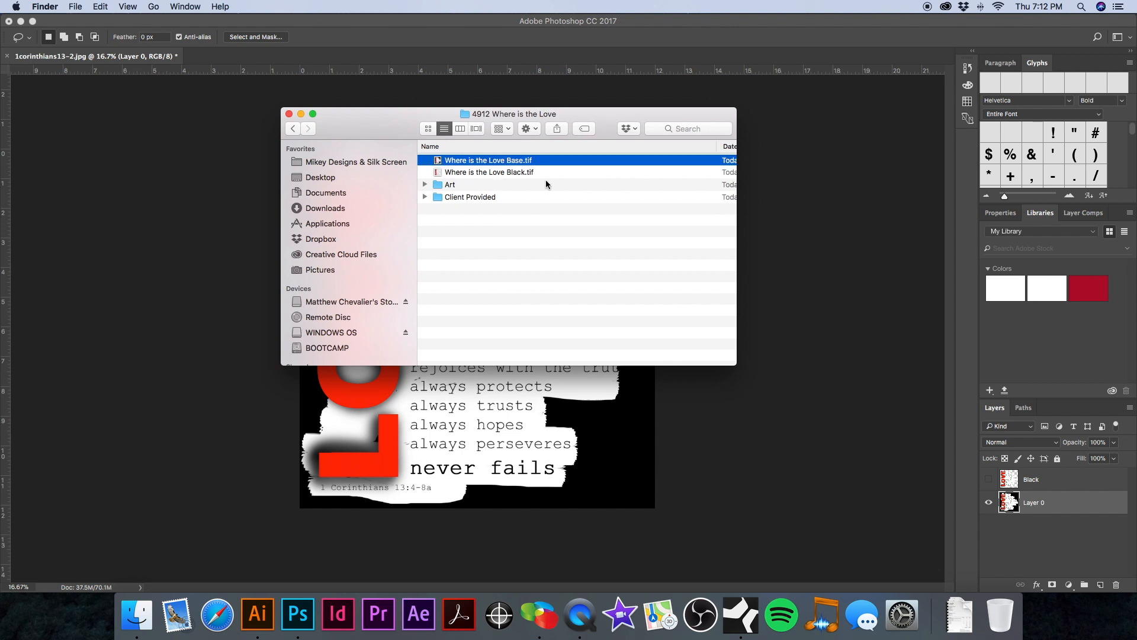
click(516, 164)
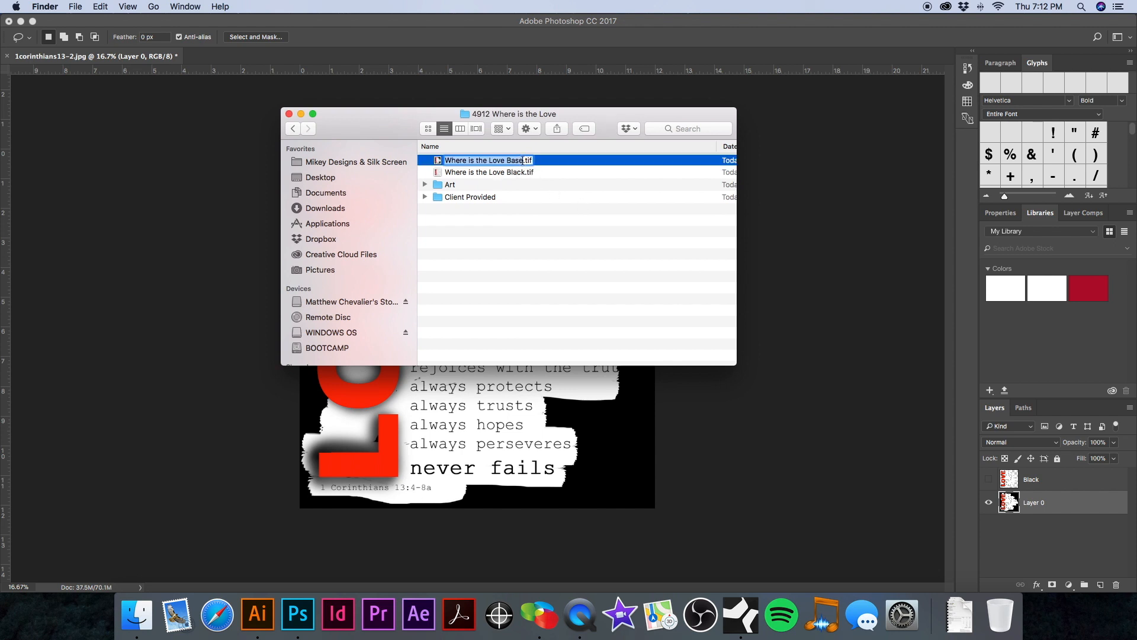
click(522, 160)
key(BackSpace)
key(BackSpace)
key(BackSpace)
key(BackSpace)
key(BackSpace)
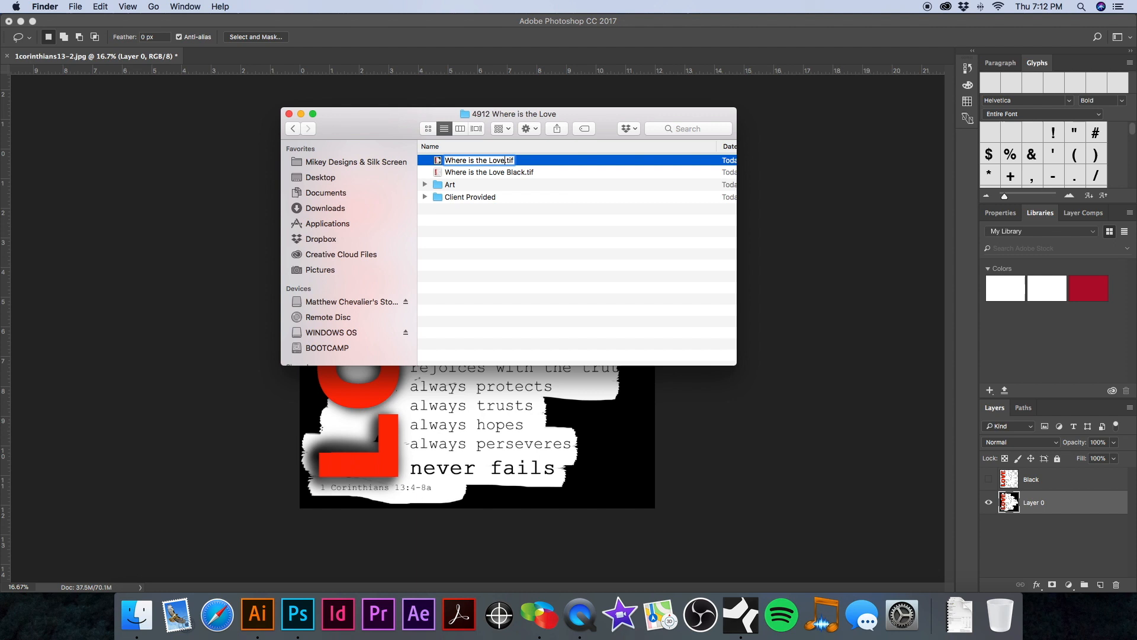
key(Return)
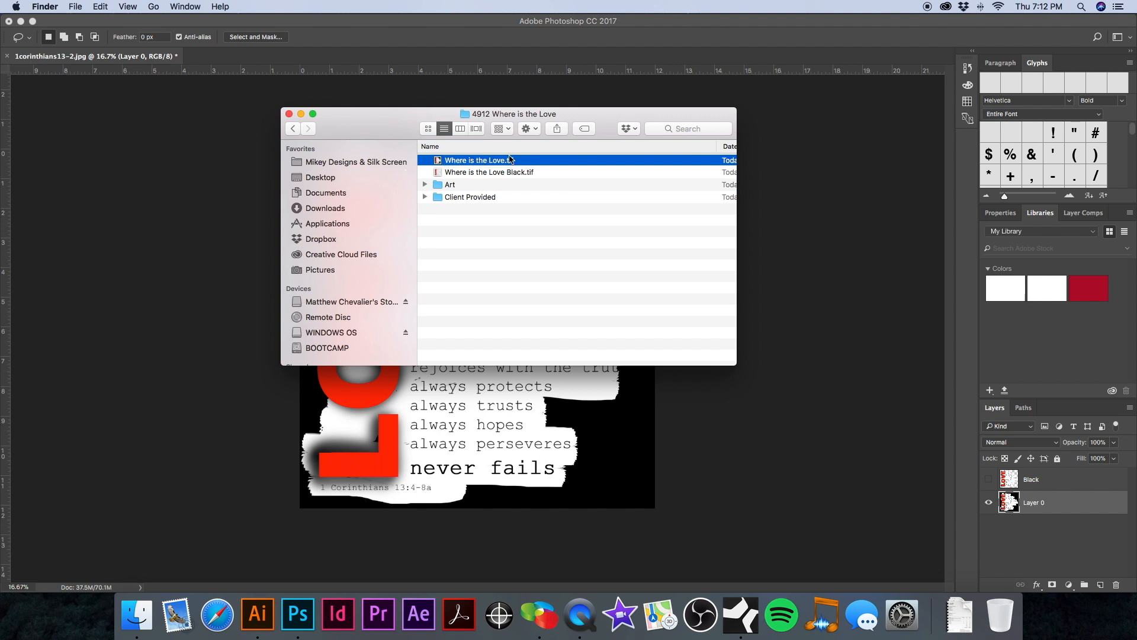
Switch to Separation Studio and open "Where is the Love.tif" from the 4912 Where is the Love folder.
click(541, 616)
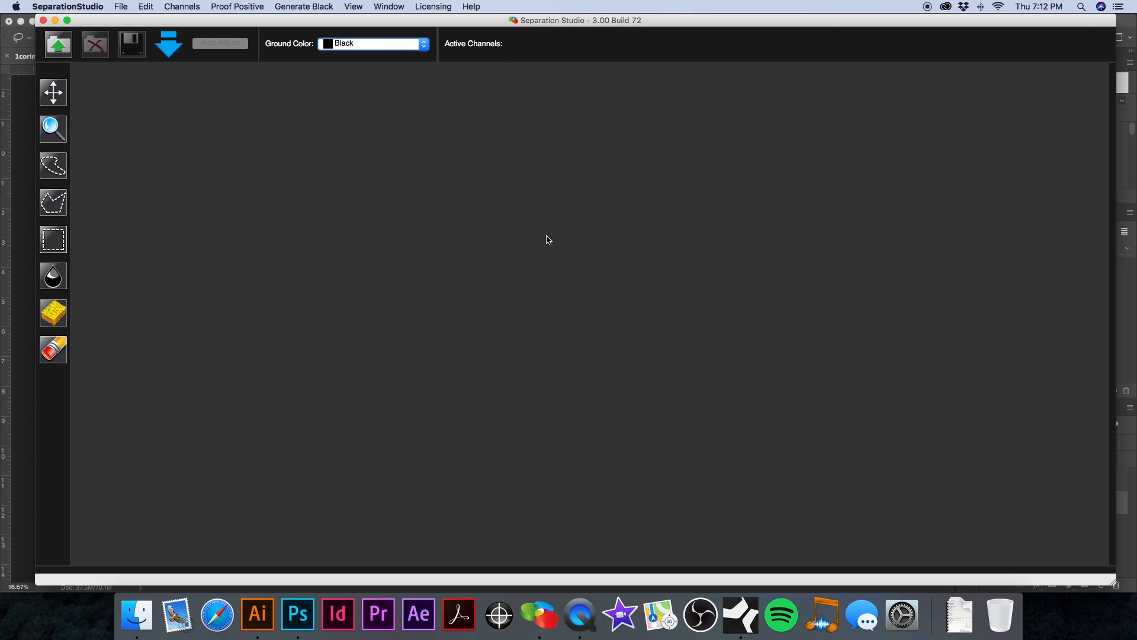
key(super+o)
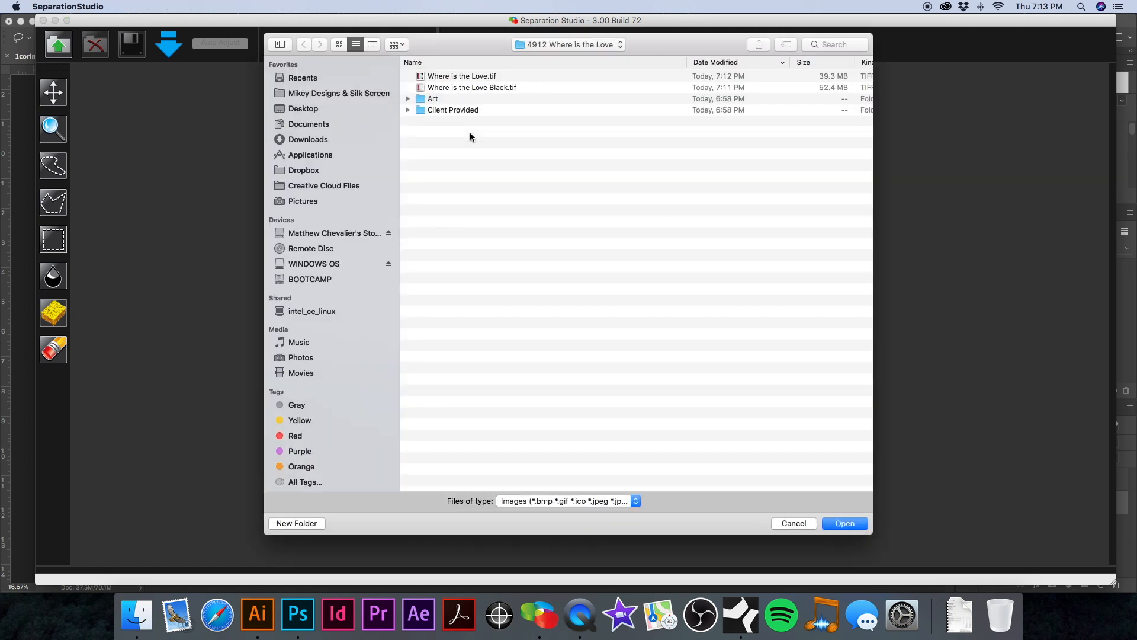
drag(451, 42, 434, 47)
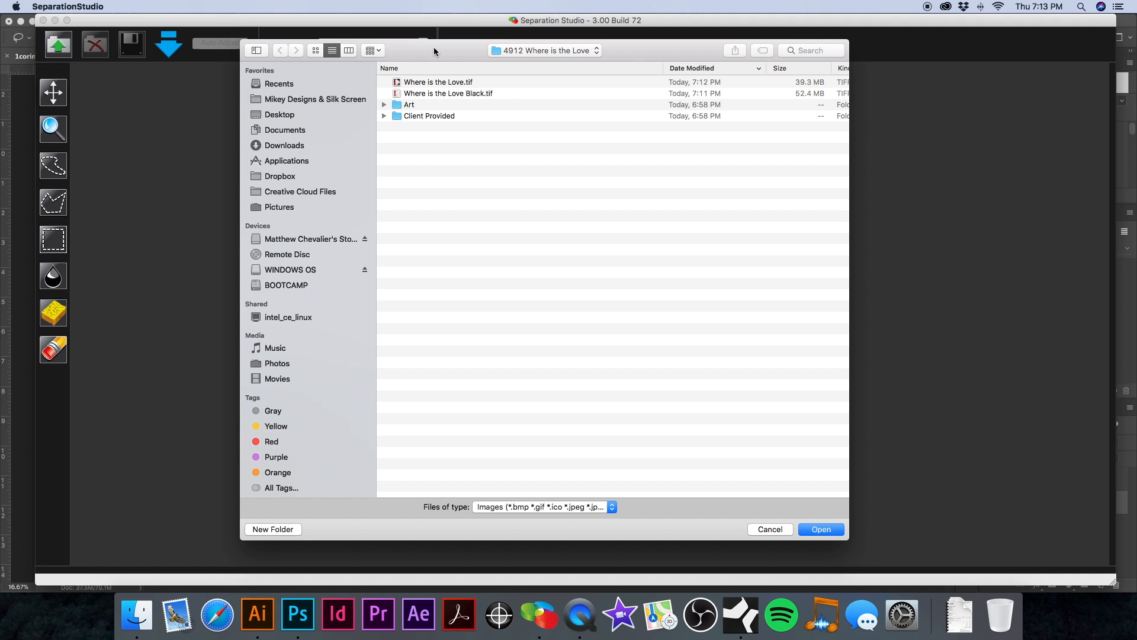
click(437, 83)
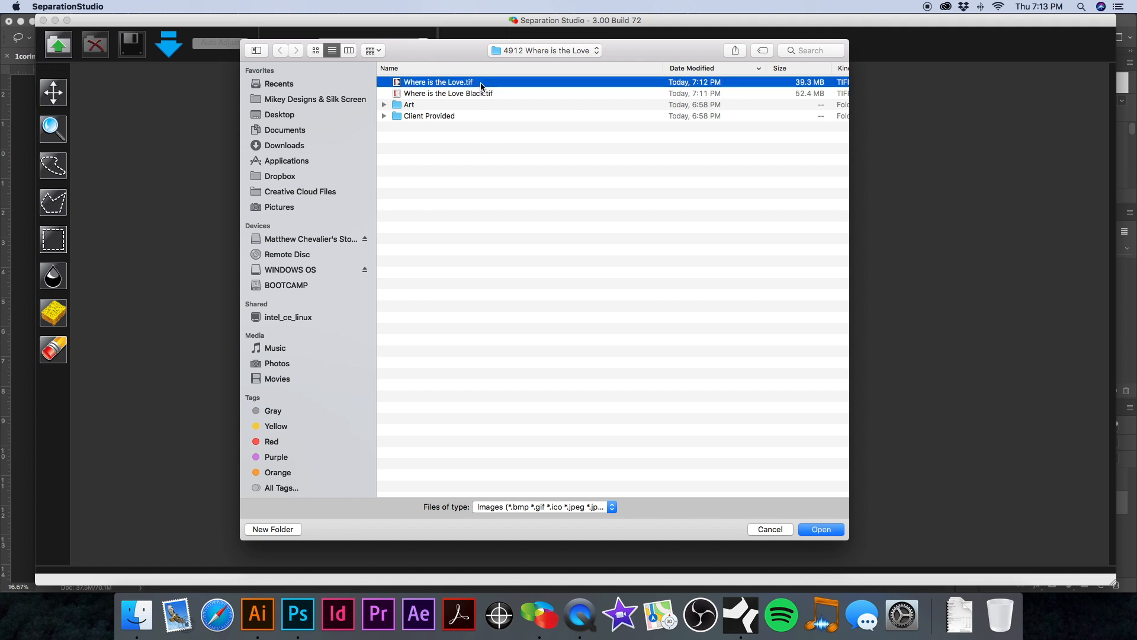
click(822, 531)
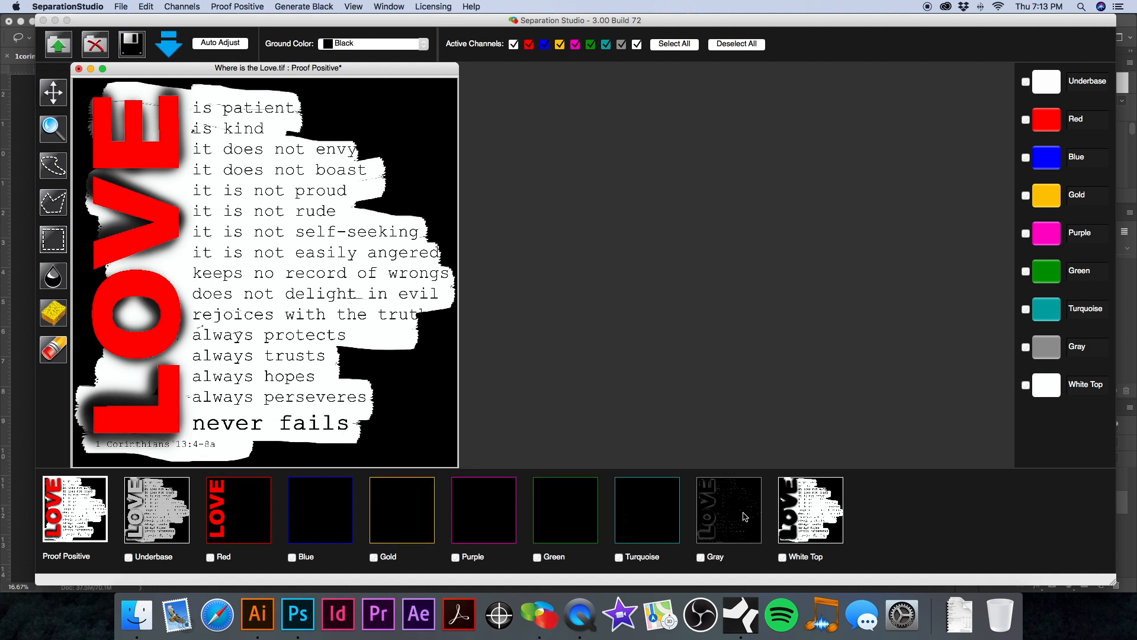
Inspect the Turquoise, Green, Purple and Blue channels for artwork, turning off the ink view while on Blue.
click(644, 507)
click(619, 512)
click(566, 512)
click(501, 513)
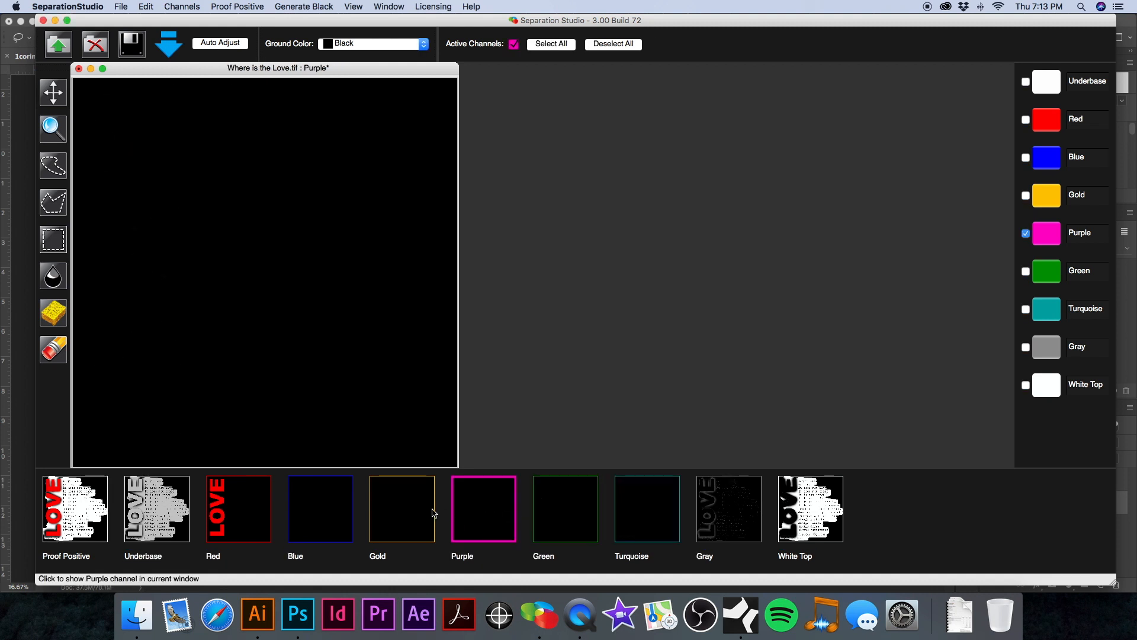
click(326, 508)
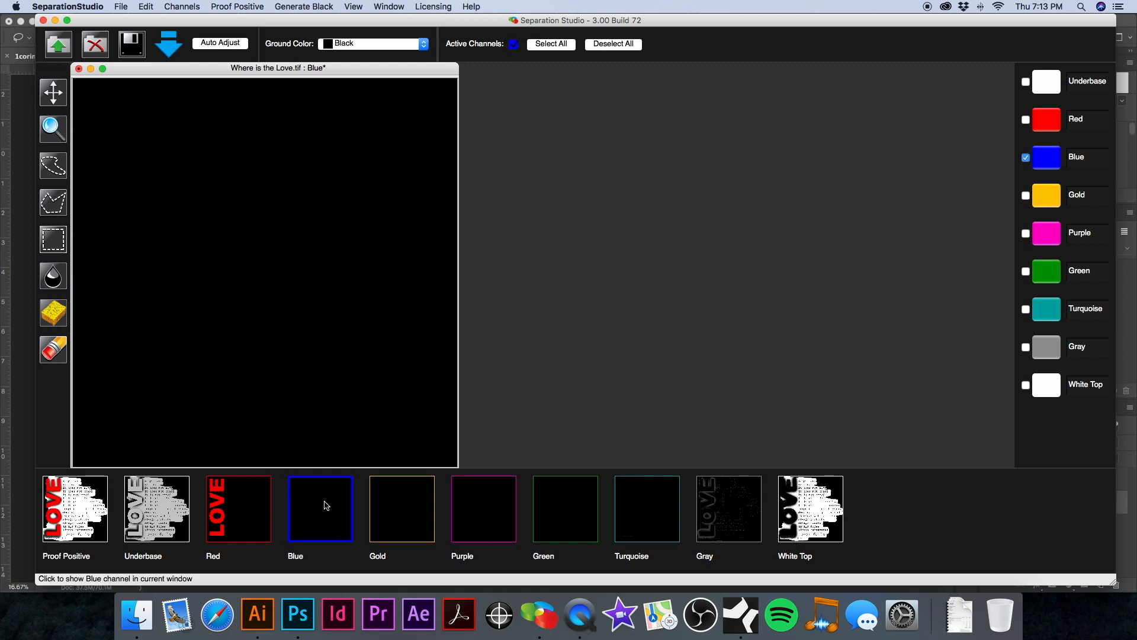
right_click(324, 257)
click(362, 263)
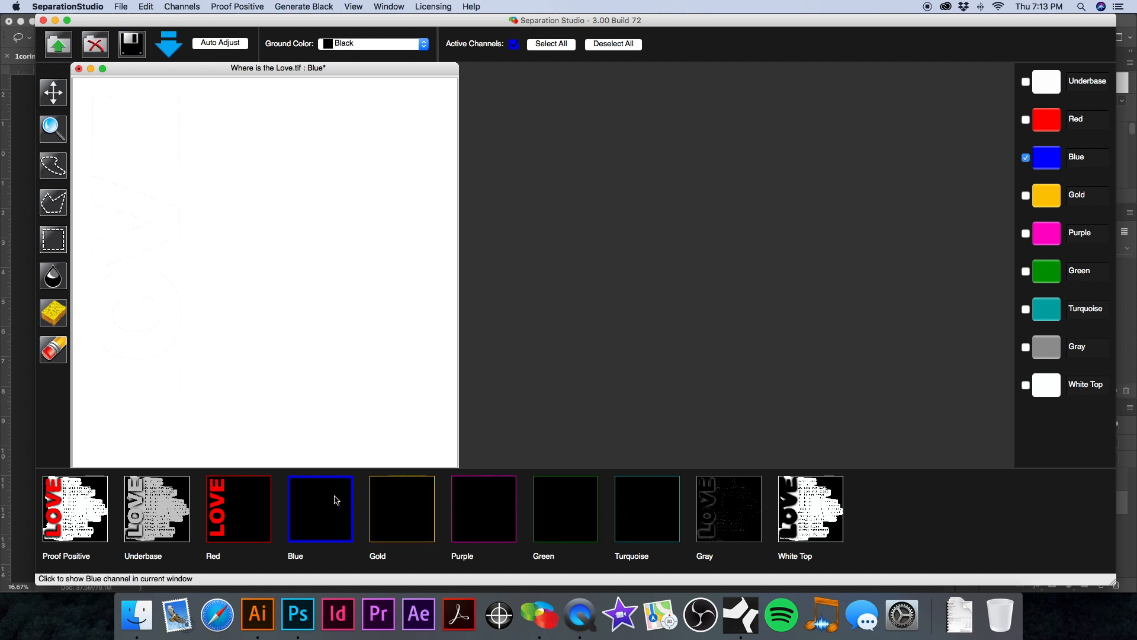
Check the Gold, Purple, Green and Turquoise channels without ink colour, restore the ink view and return to Proof Positive.
click(402, 501)
click(489, 501)
click(546, 501)
click(644, 503)
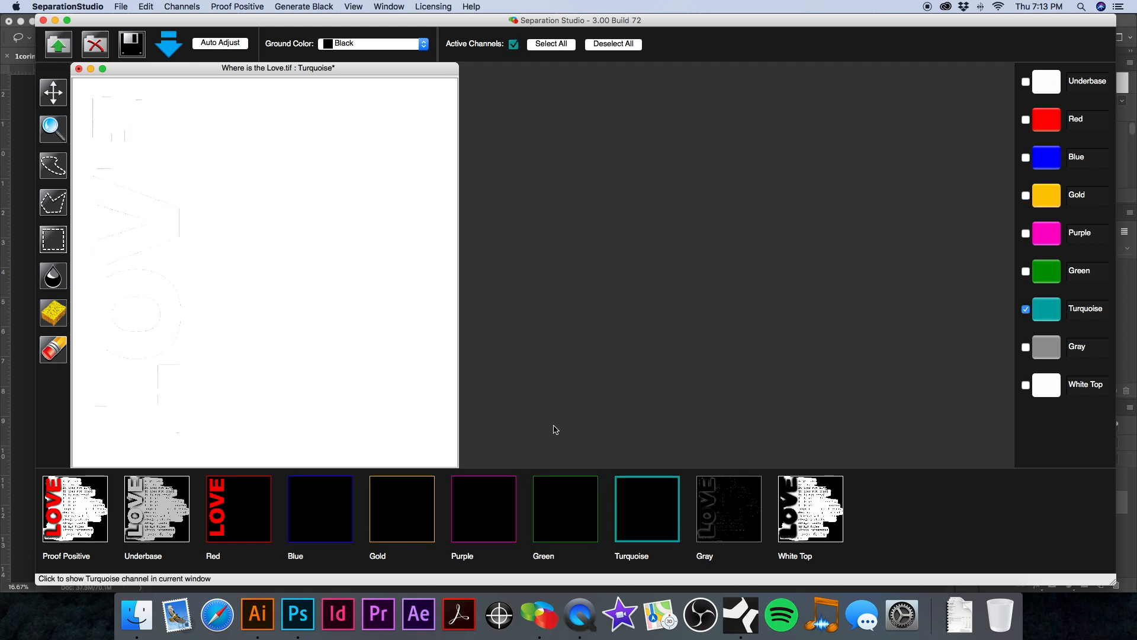
right_click(321, 210)
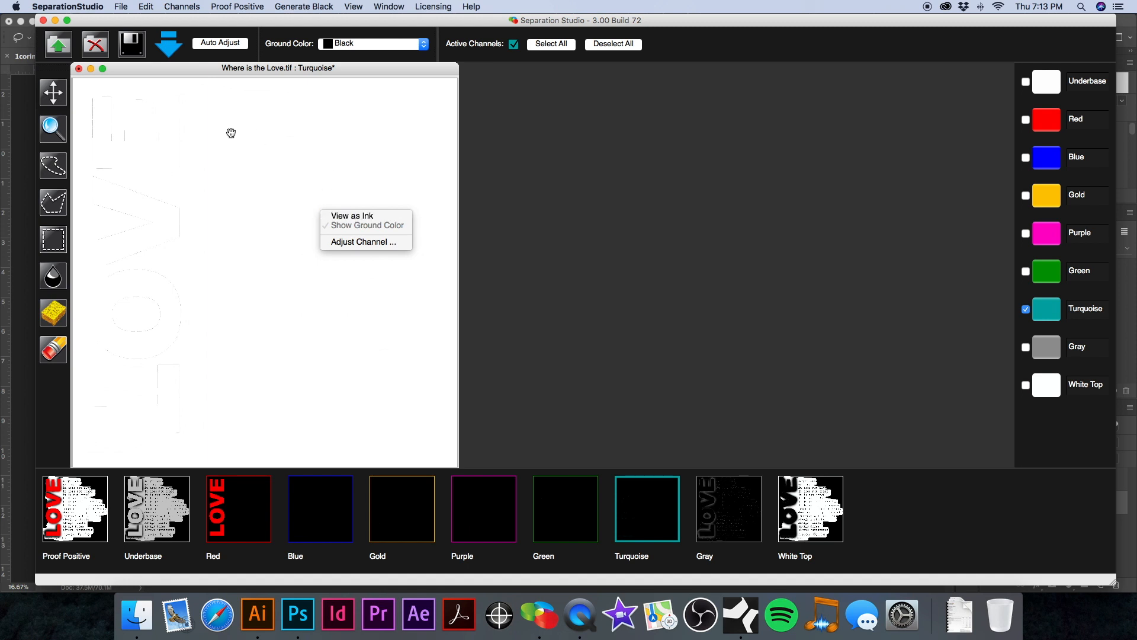
click(358, 217)
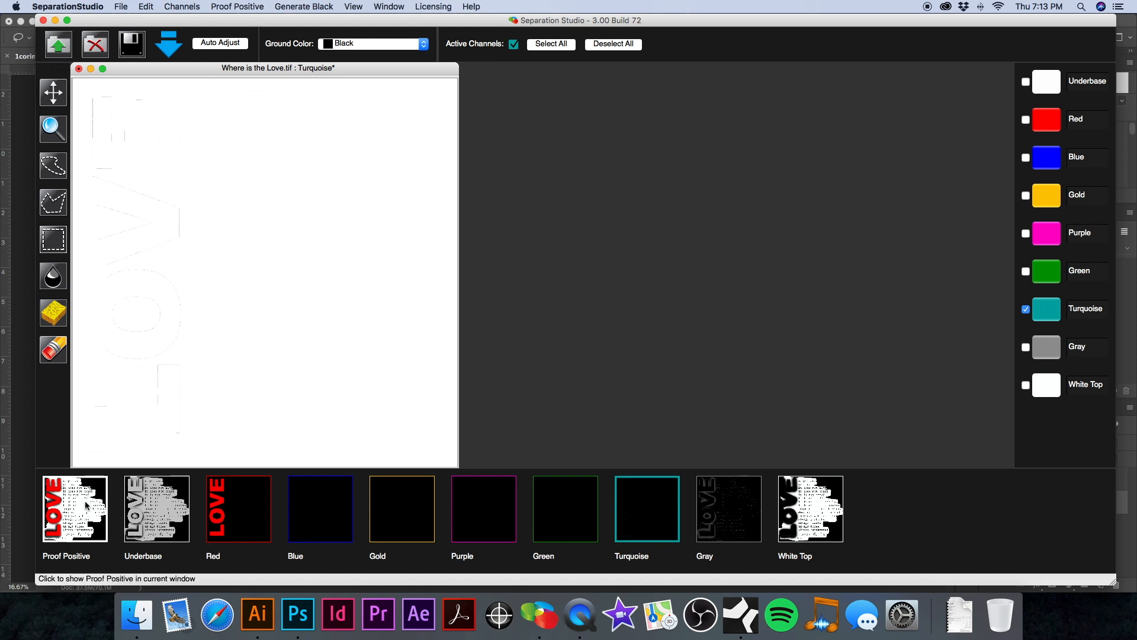
click(108, 502)
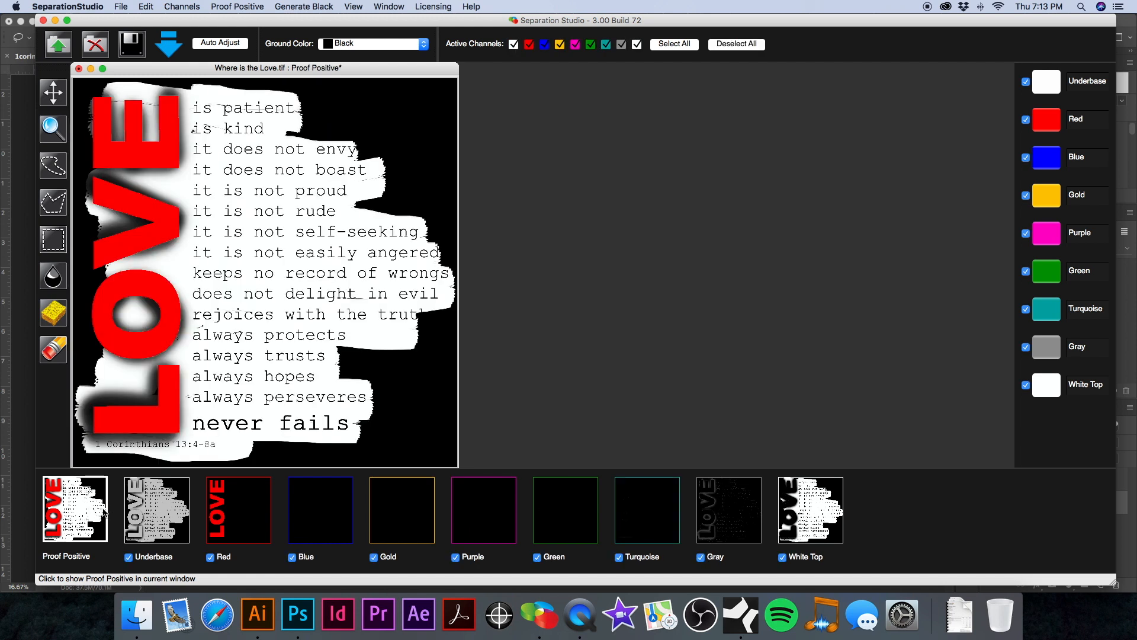
click(325, 505)
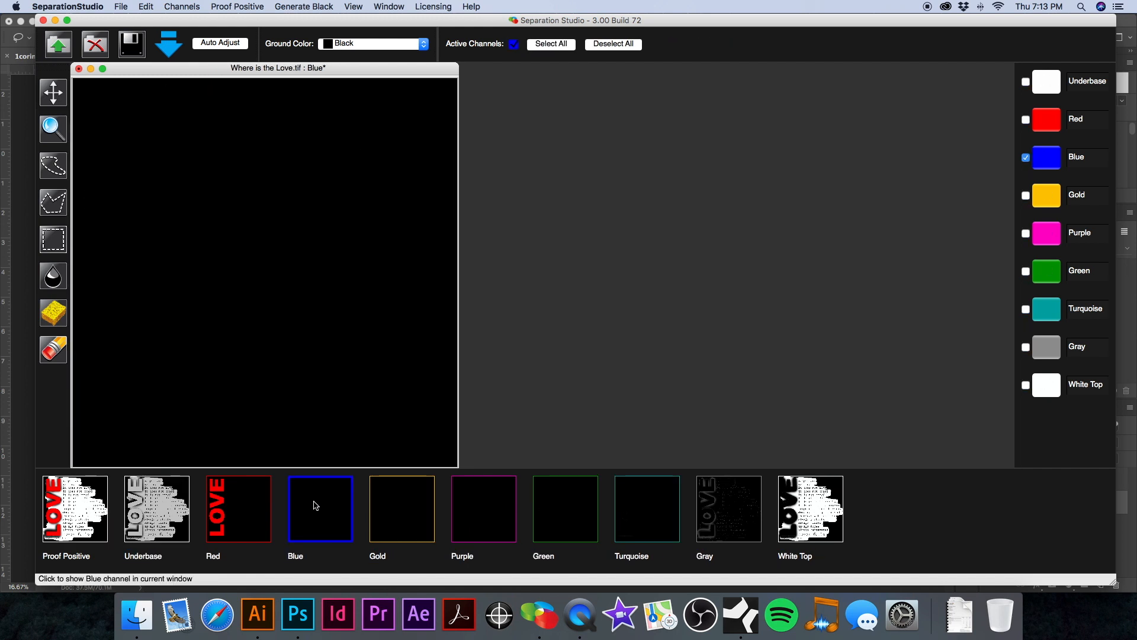
click(86, 507)
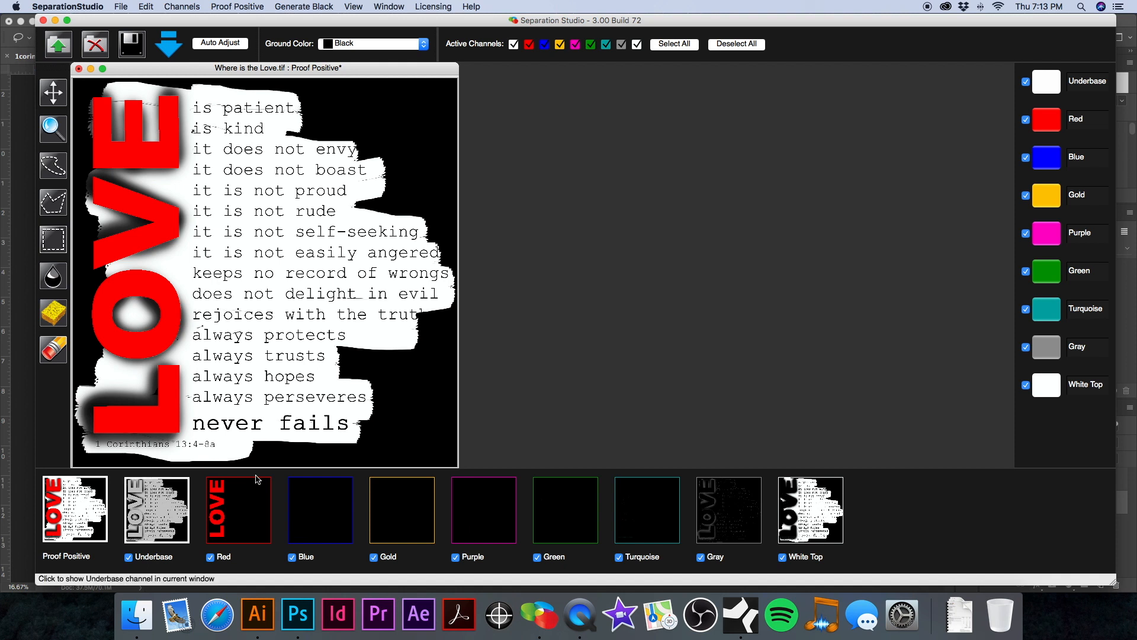
Delete the Turquoise, Green, Purple, Gold and Blue channels from the separation.
right_click(639, 512)
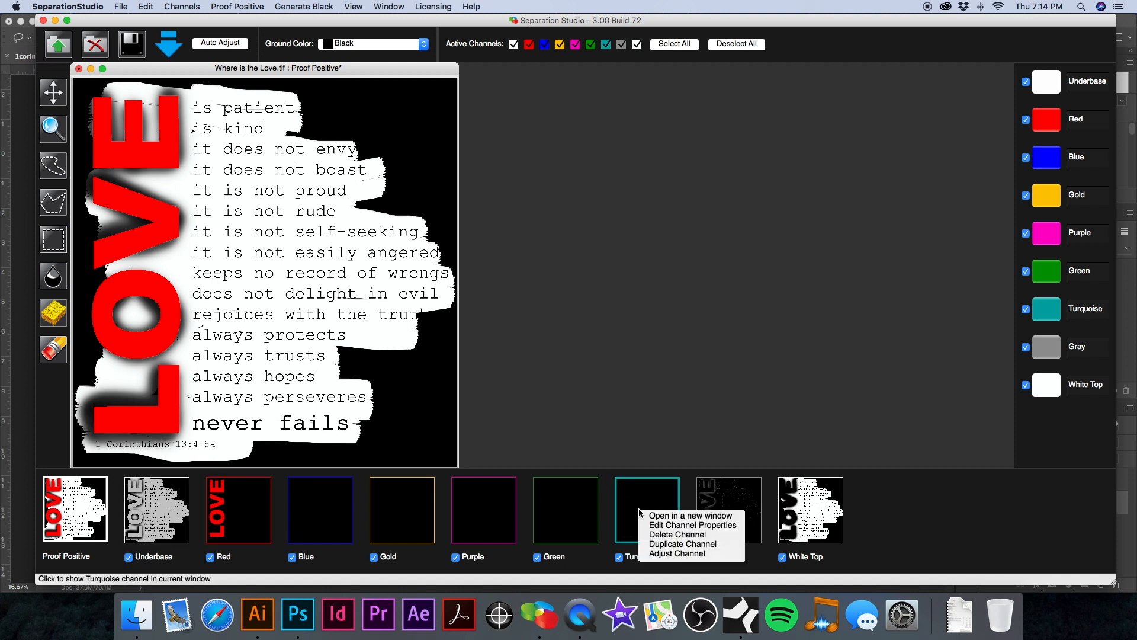
click(677, 534)
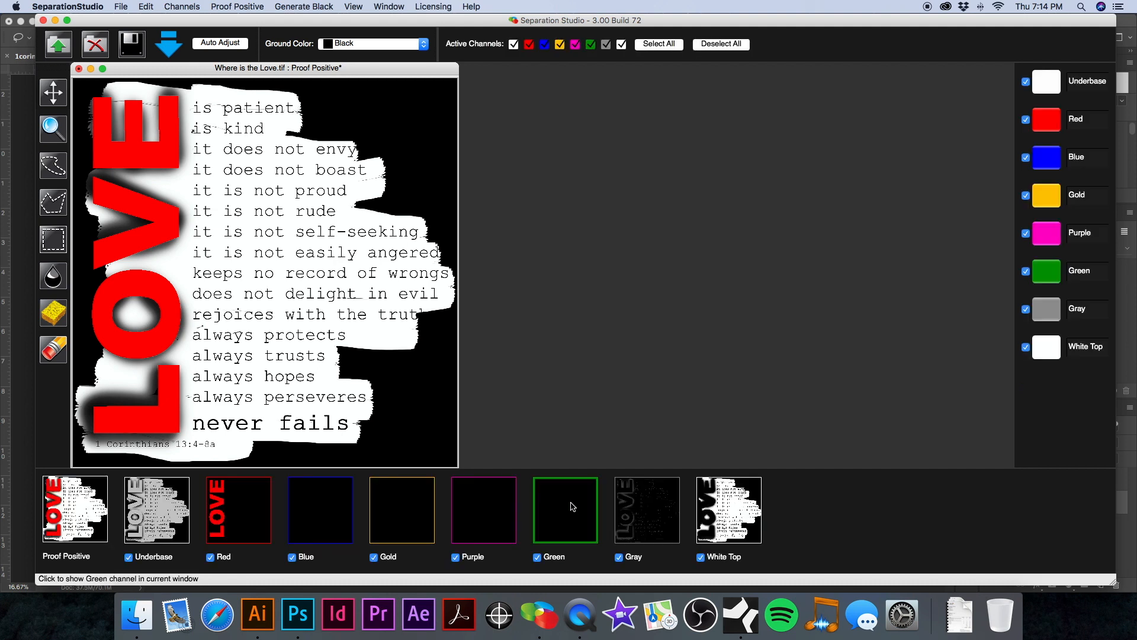
right_click(571, 505)
click(585, 529)
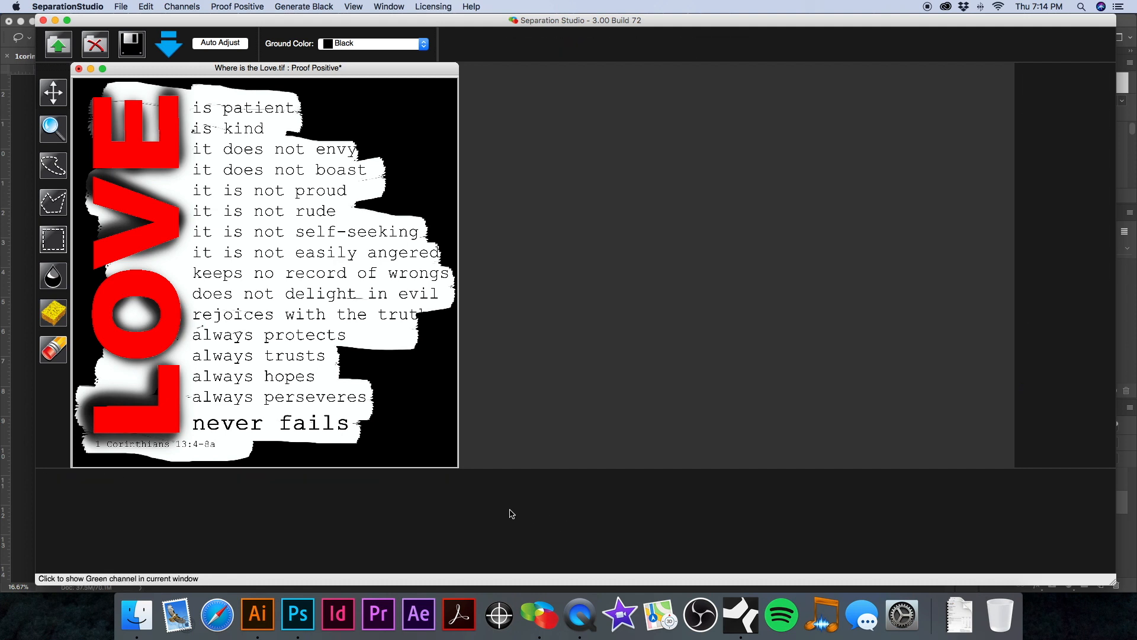
right_click(496, 504)
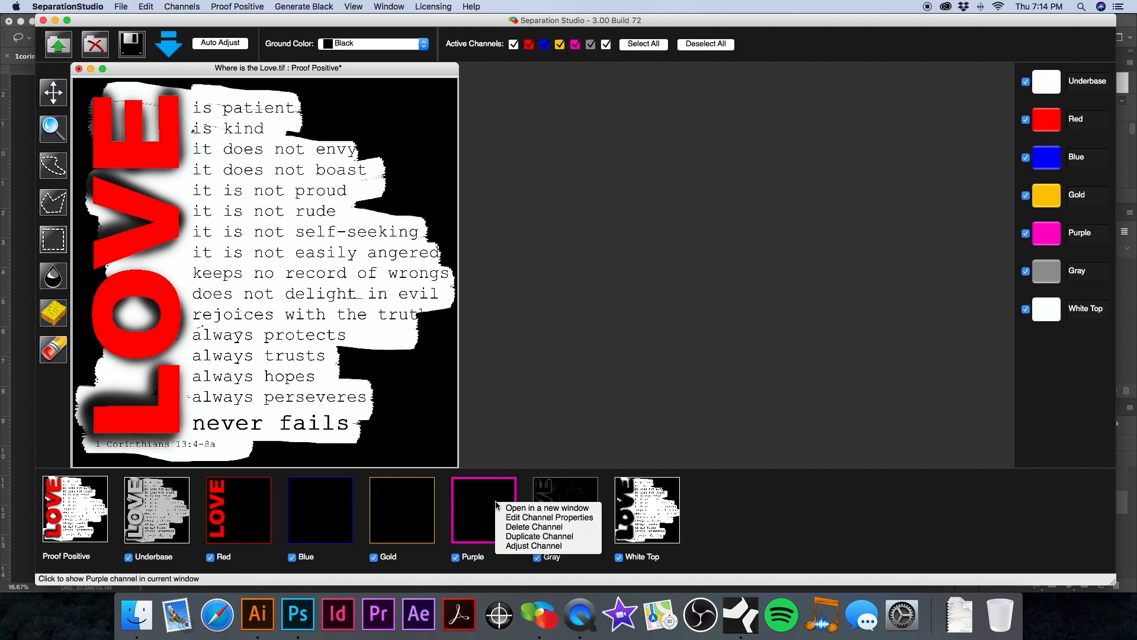
click(521, 527)
right_click(406, 513)
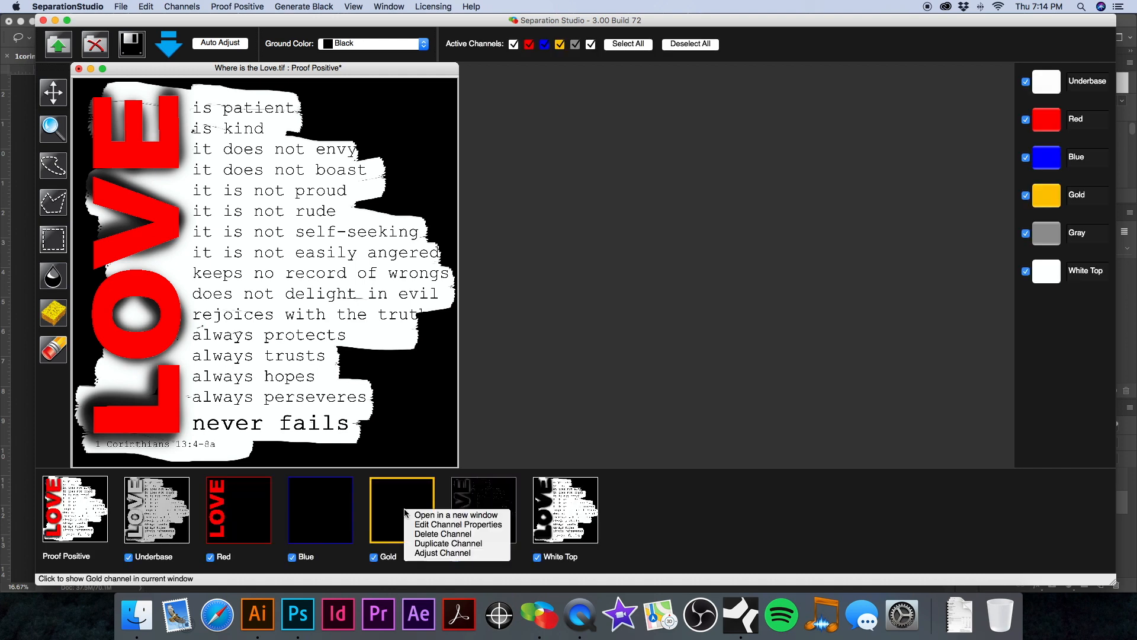
click(422, 536)
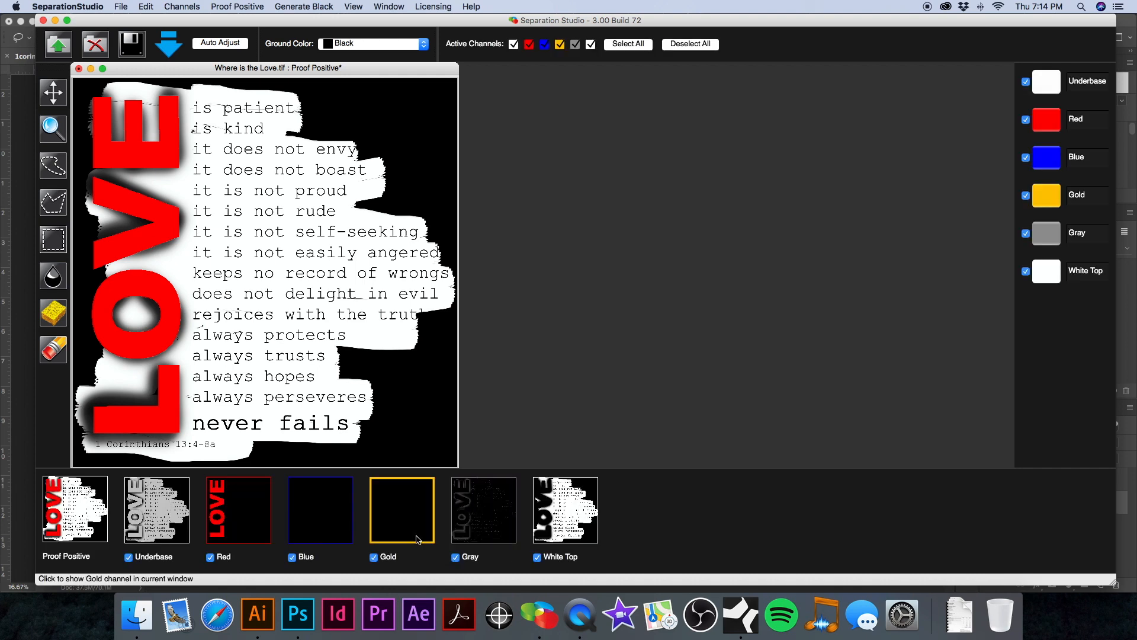
right_click(316, 508)
click(355, 533)
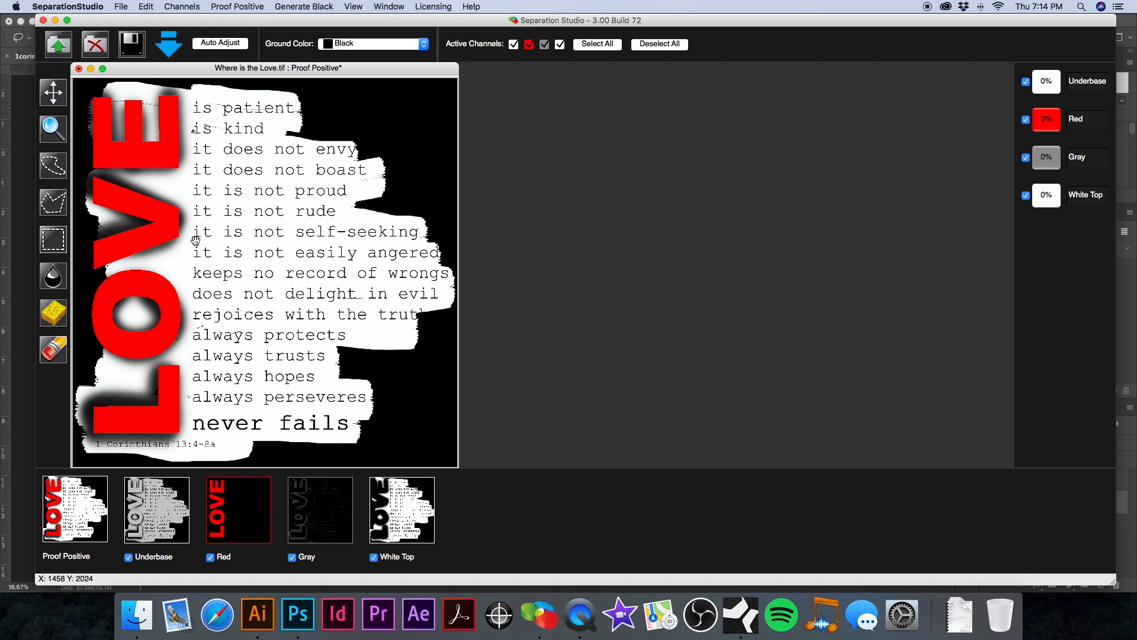
Compare the Underbase with Proof Positive and adjust the Underbase channel's high saturation to bring its solid areas to 100%.
click(165, 508)
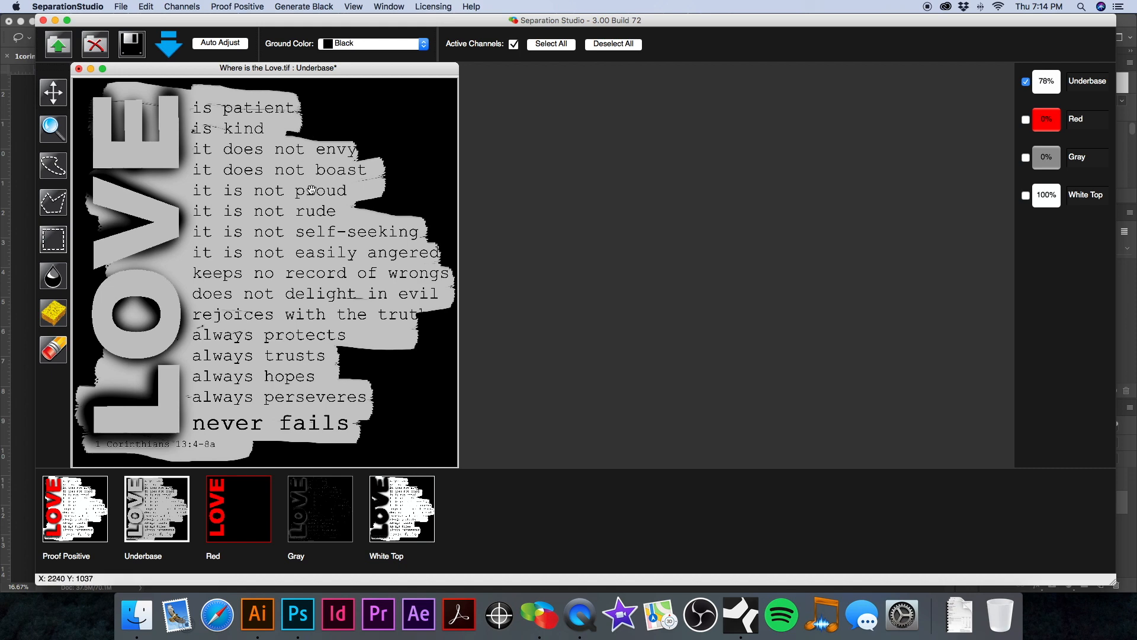
click(99, 504)
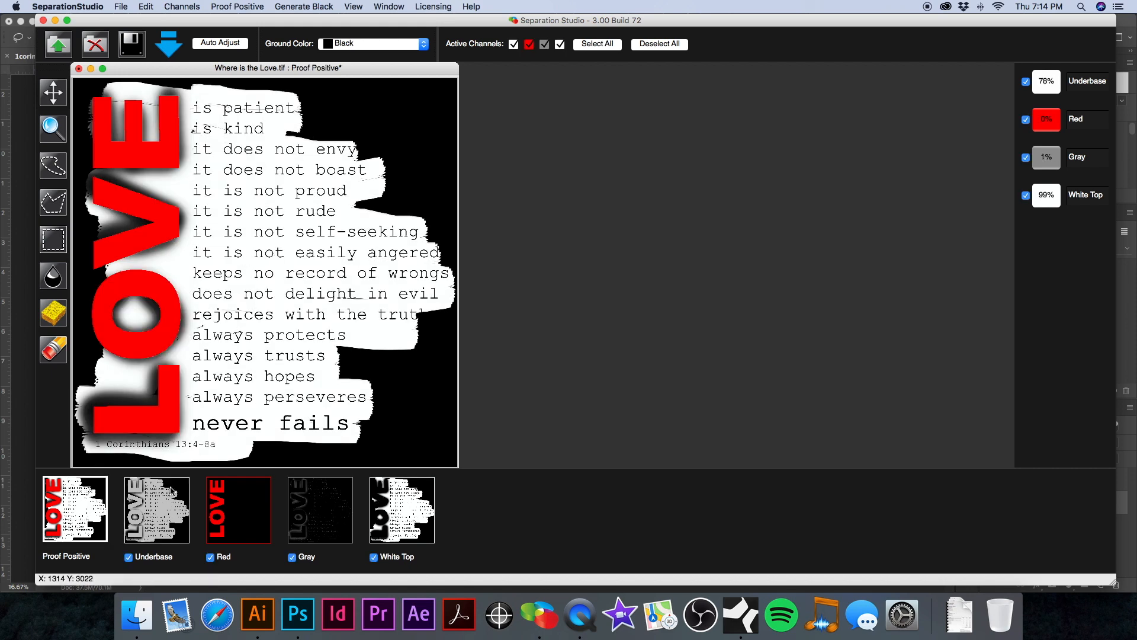
click(152, 516)
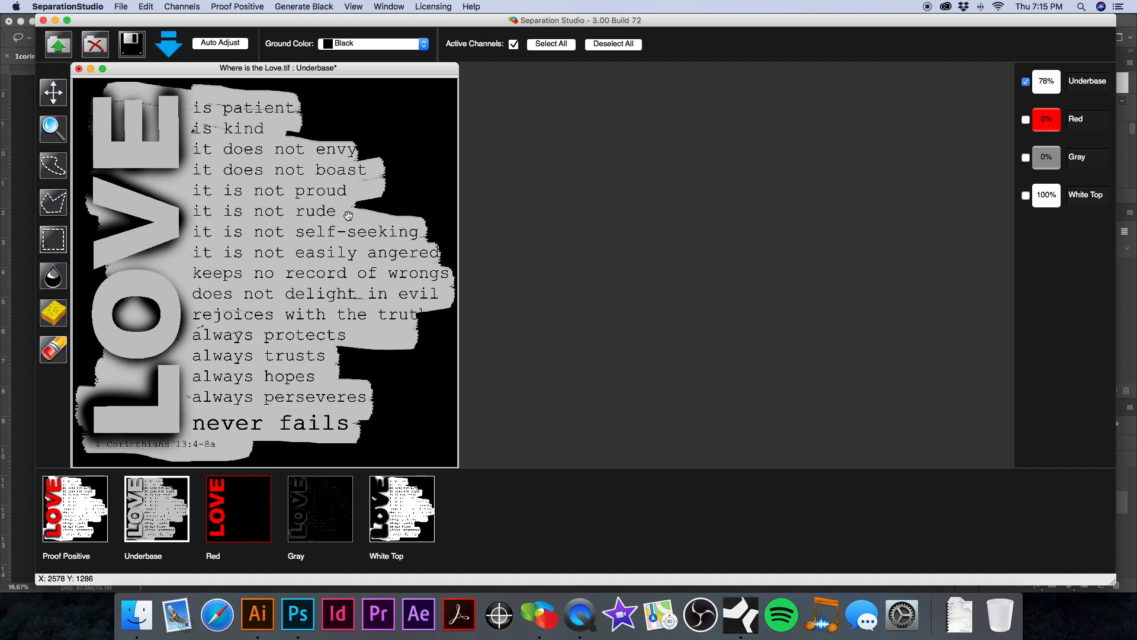
right_click(163, 505)
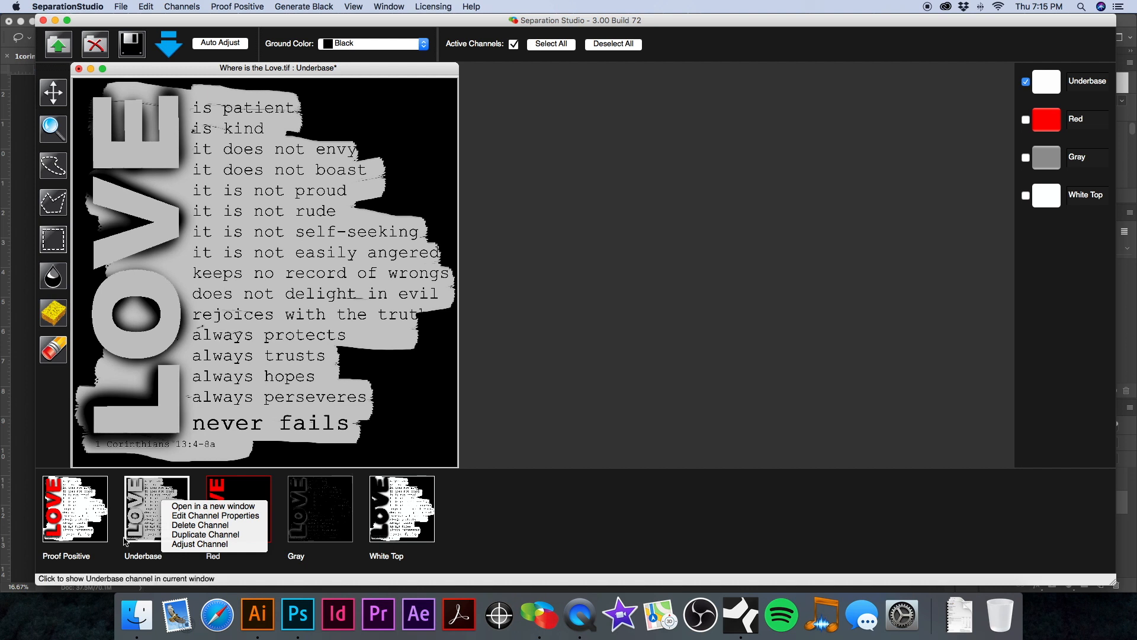
click(205, 535)
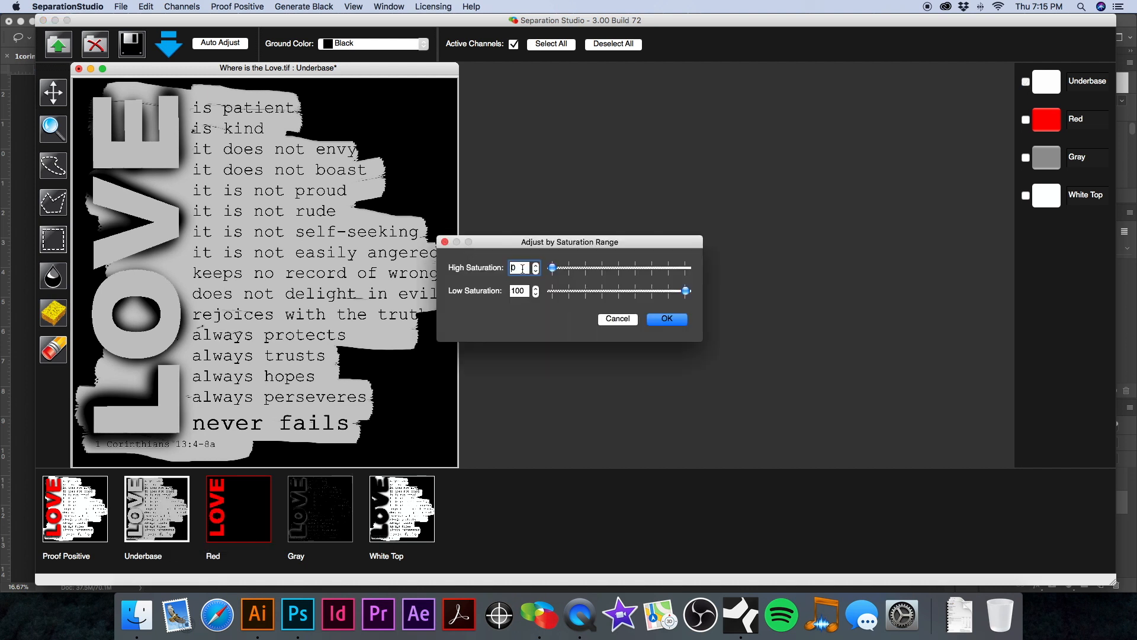
drag(508, 269, 503, 268)
click(667, 320)
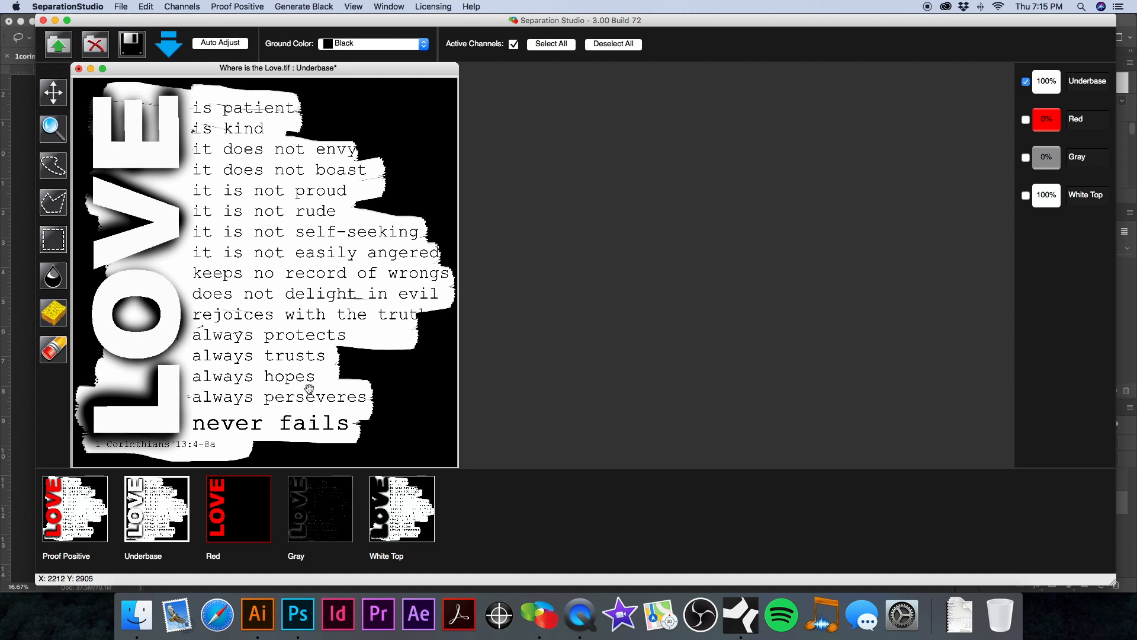
Adjust the Red channel's high saturation to bring the LOVE lettering to 100%.
click(236, 509)
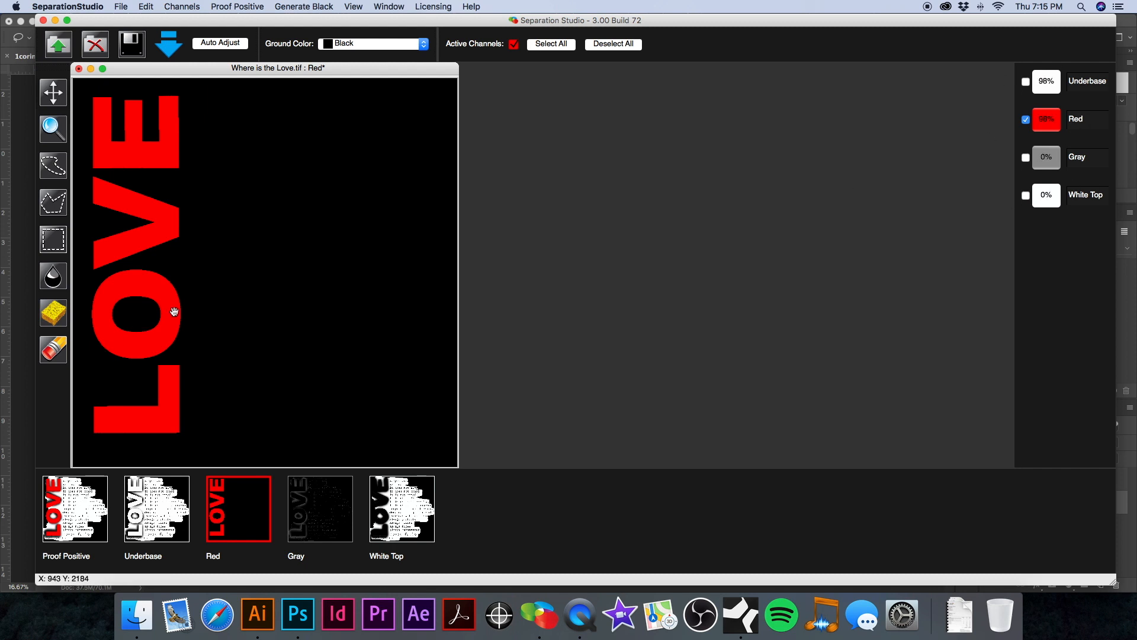
right_click(231, 508)
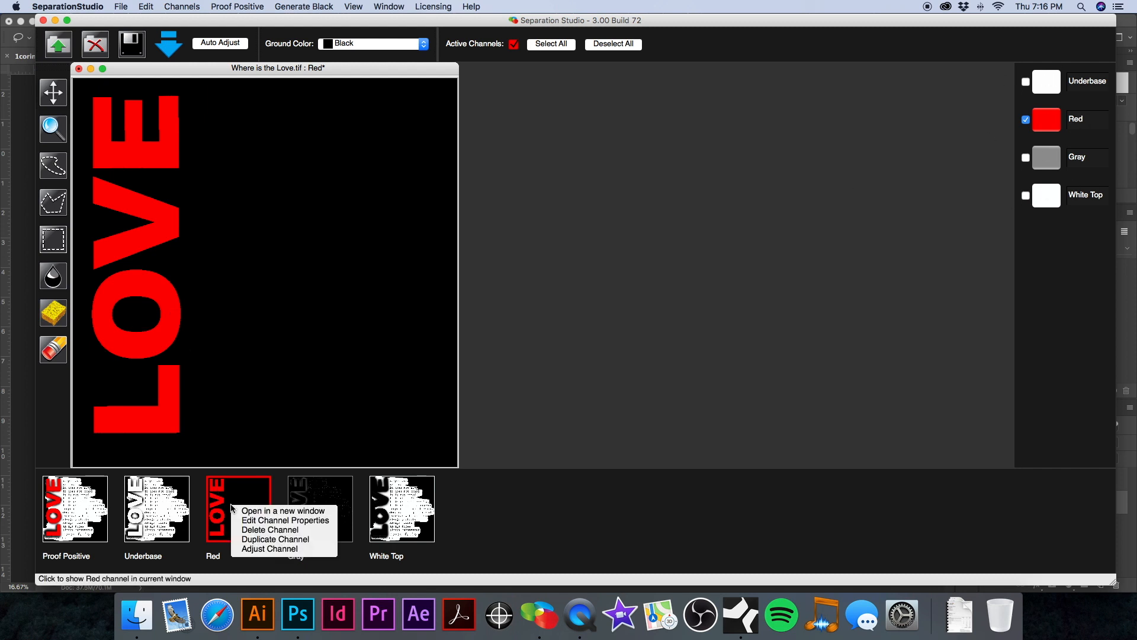
click(285, 550)
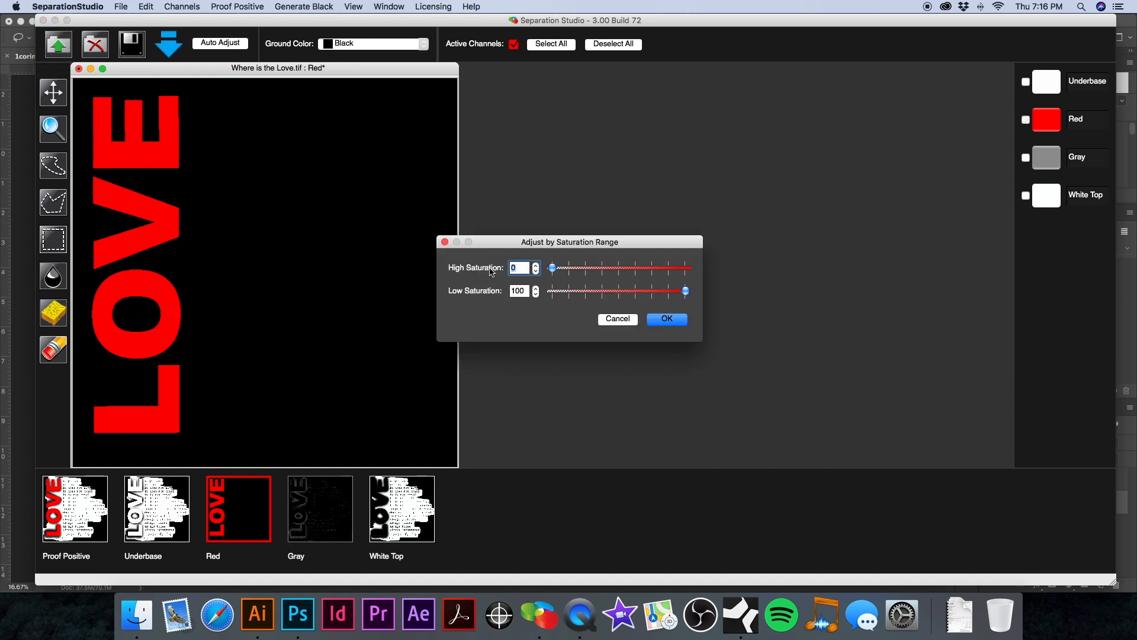
click(667, 319)
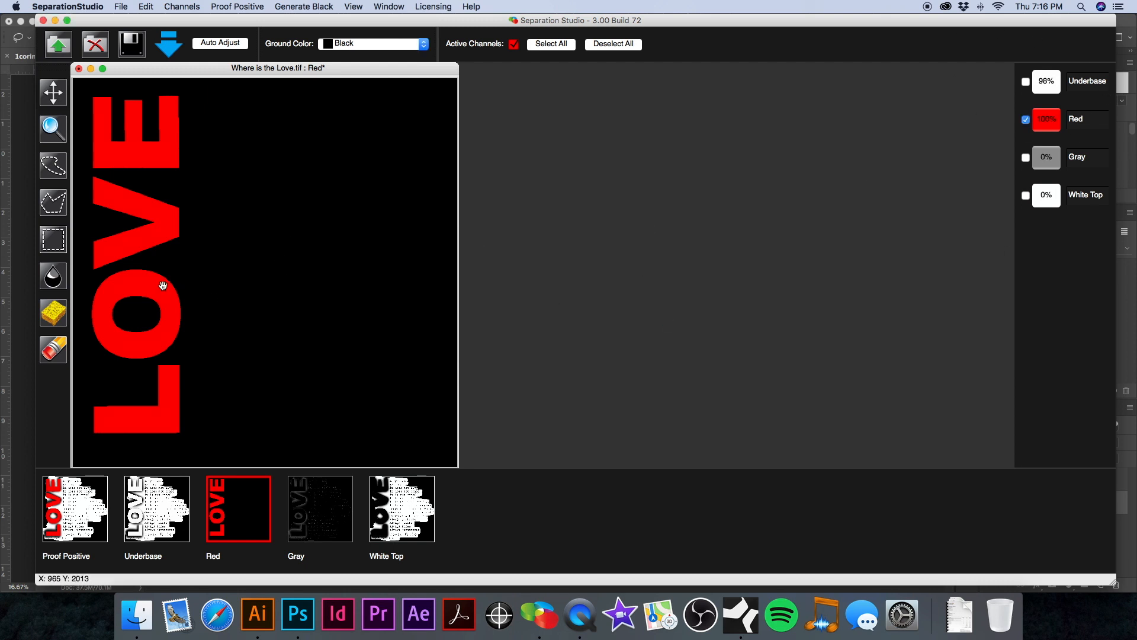
Check the Gray and White Top channels and generate a Detailed black channel from Where is the Love Black.tif.
click(330, 505)
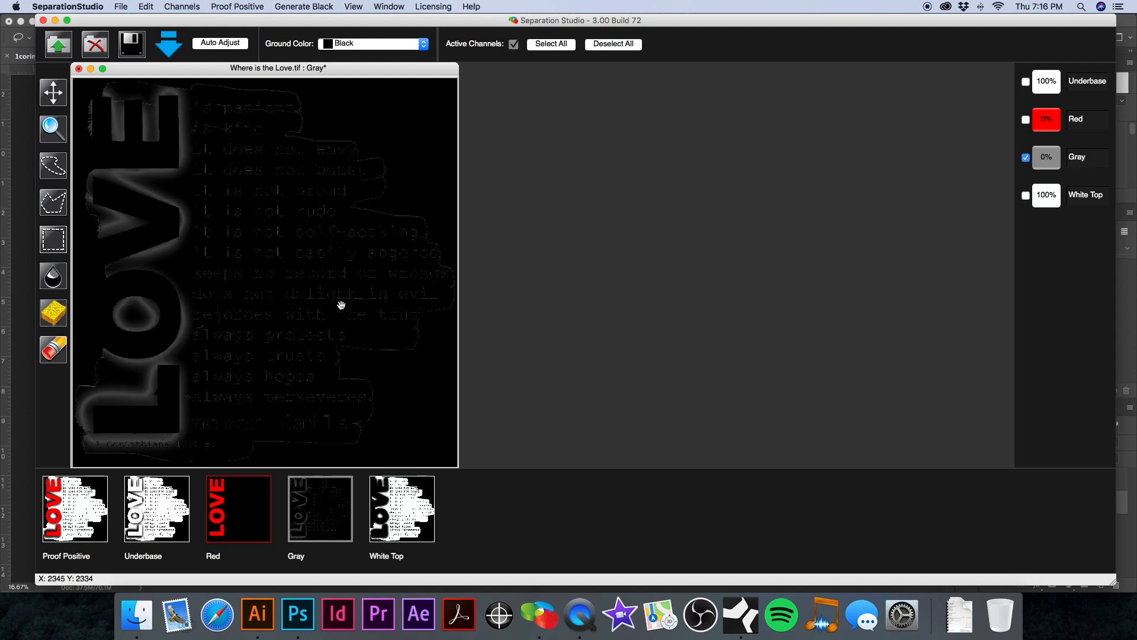
click(407, 504)
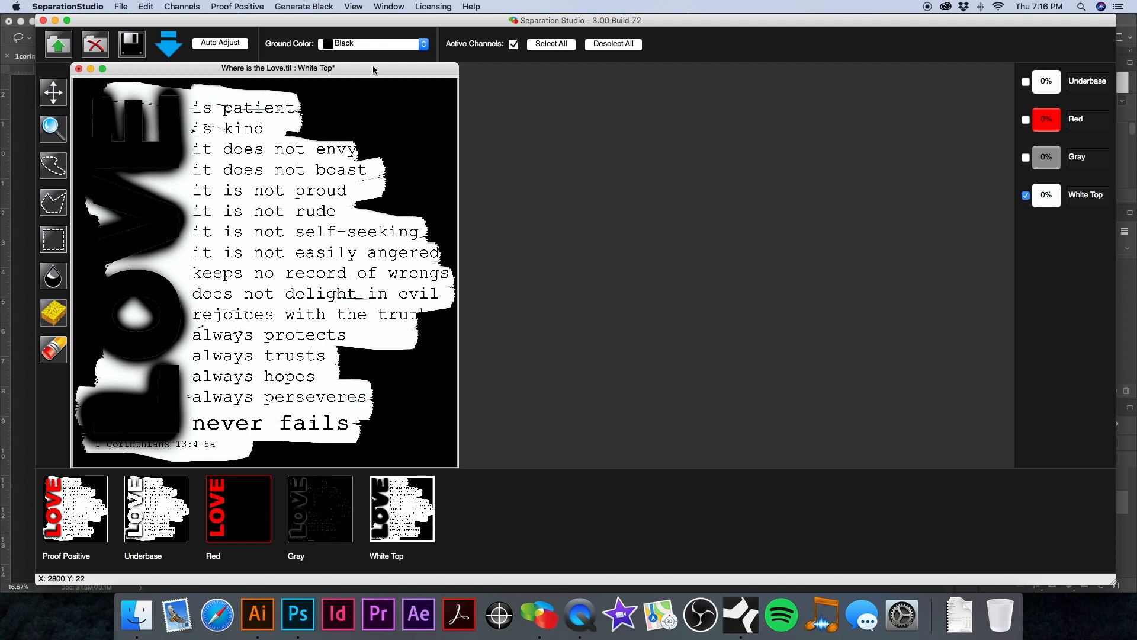
click(304, 7)
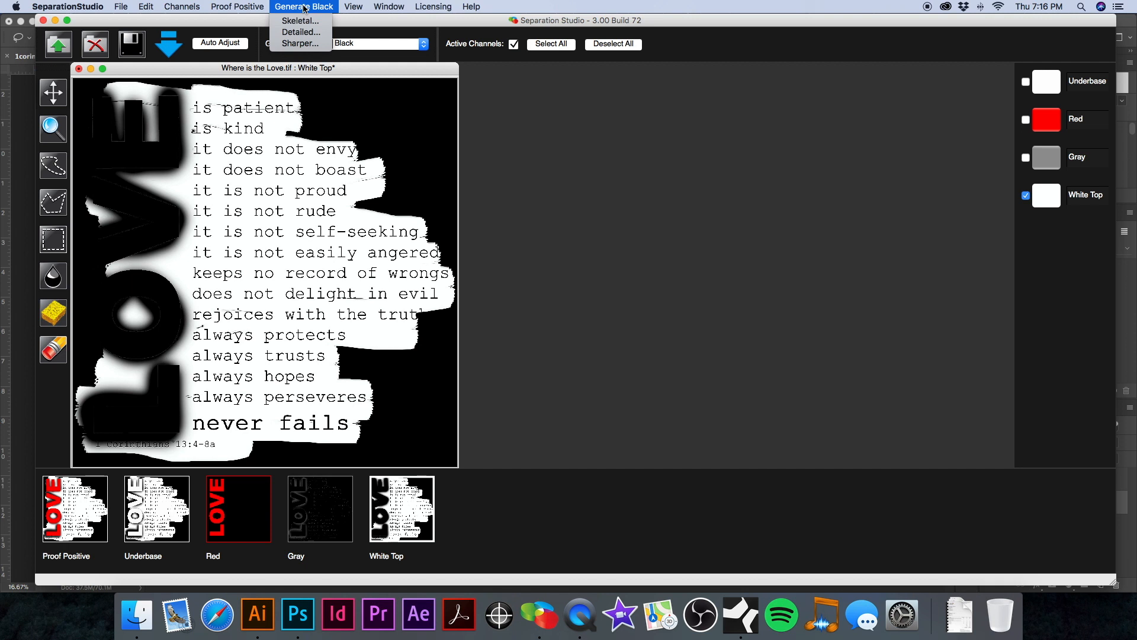
click(302, 33)
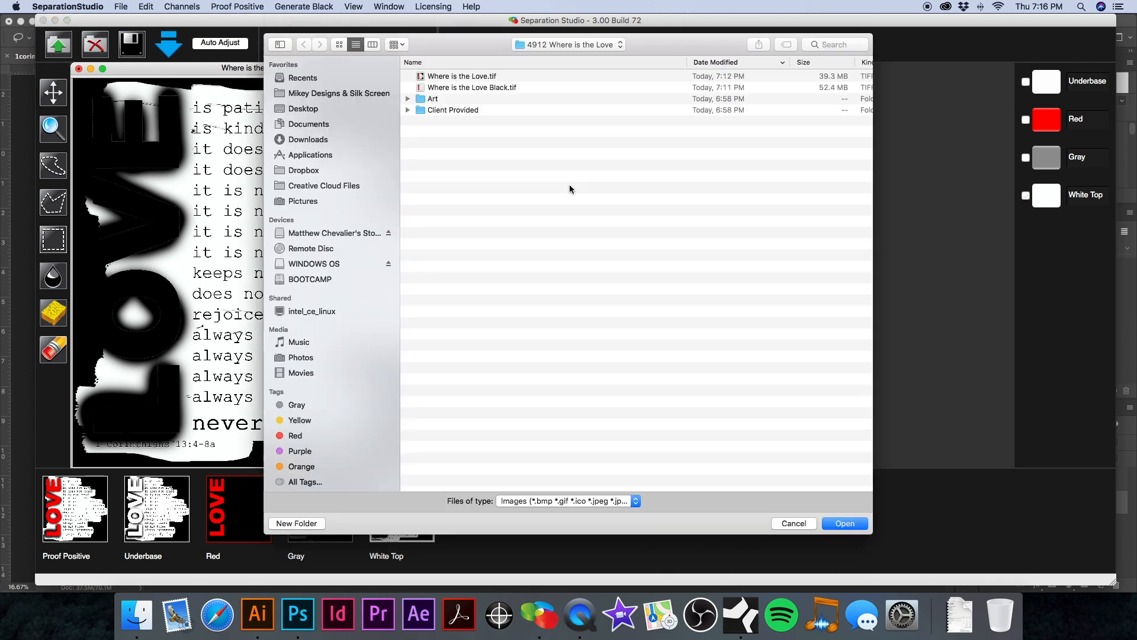
click(484, 88)
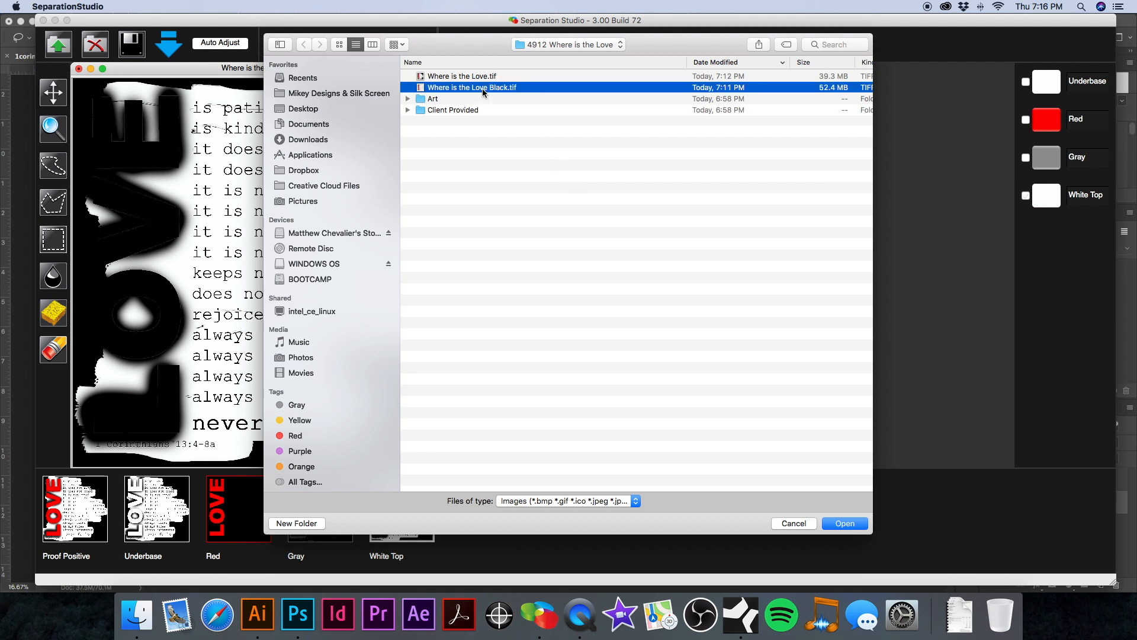
click(839, 525)
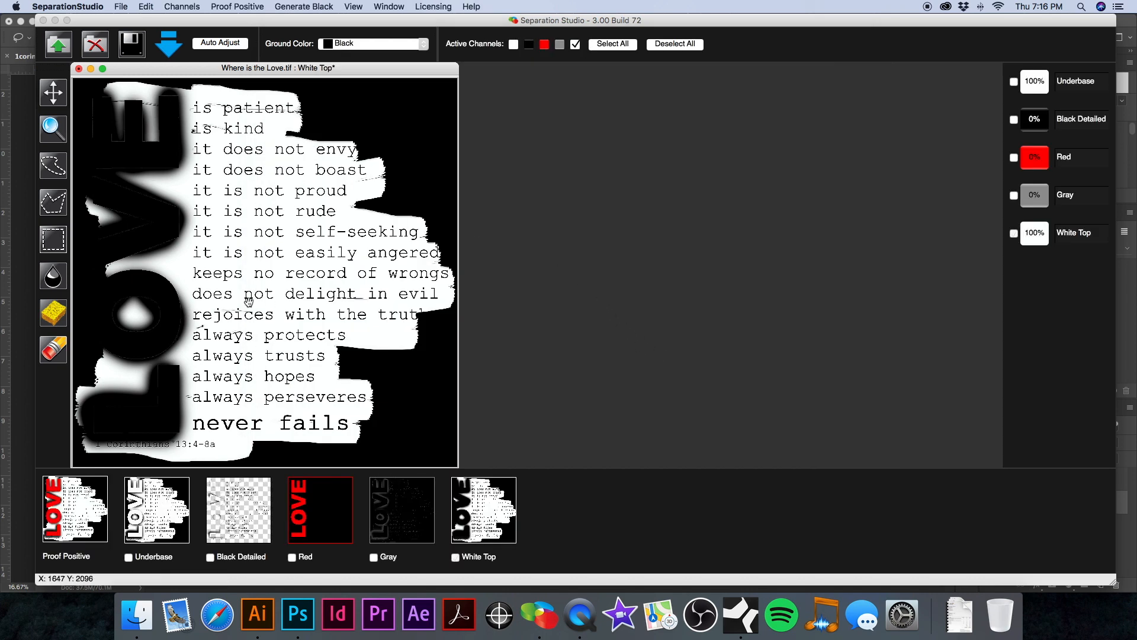
Compare Proof Positive with the Black Detailed channel, turn off the channel's ground colour to inspect it, and return to Proof Positive.
click(55, 513)
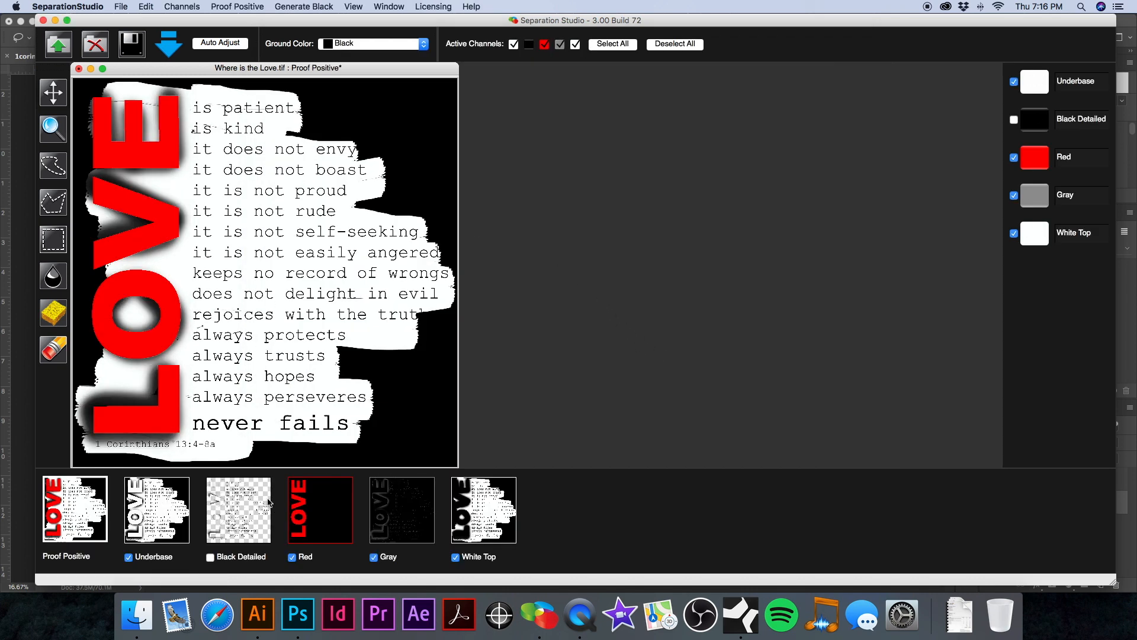
click(239, 513)
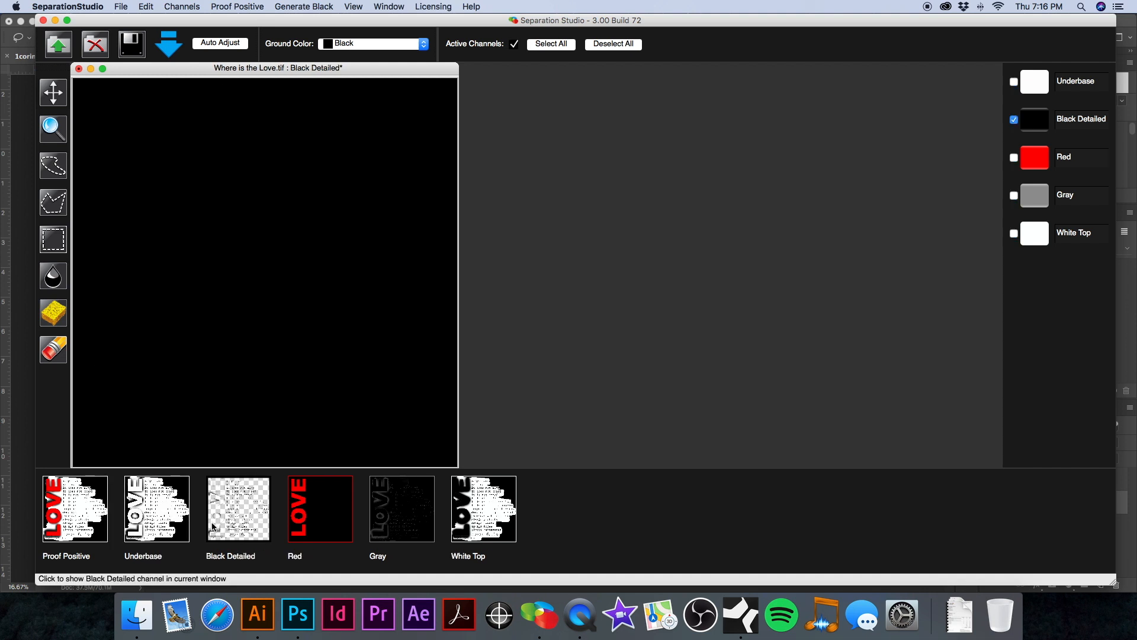
right_click(281, 265)
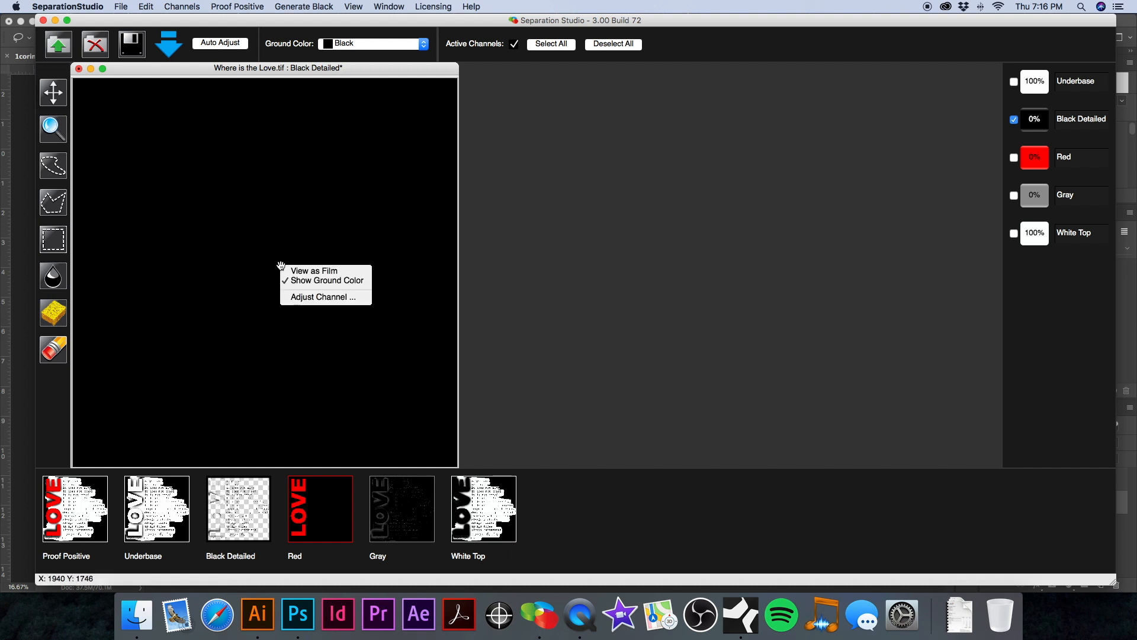
click(86, 498)
click(78, 507)
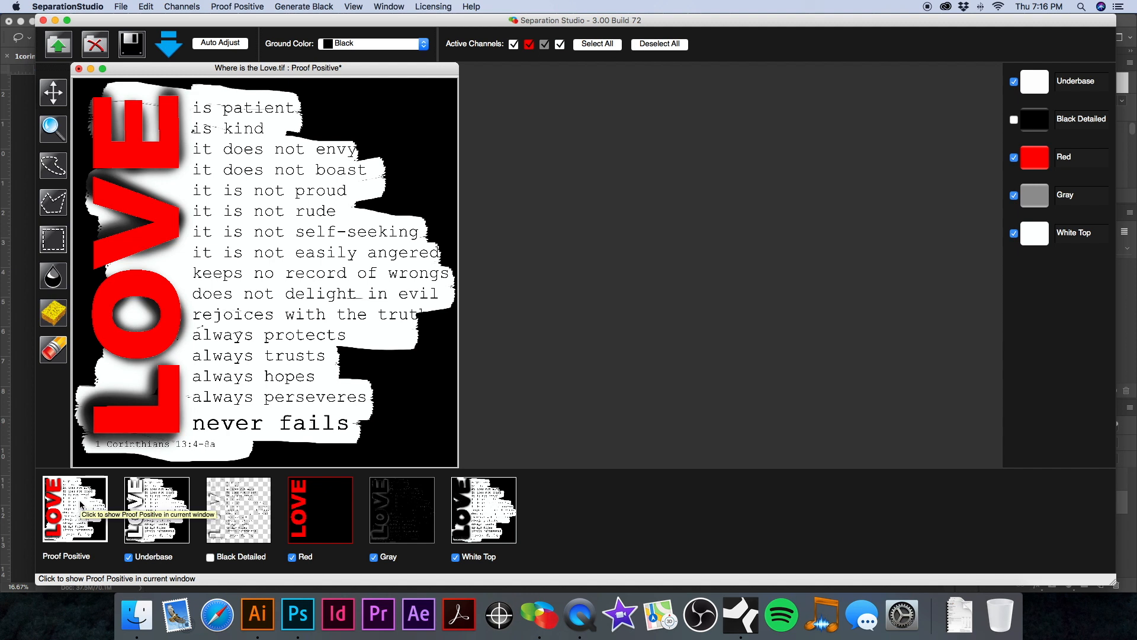
click(232, 502)
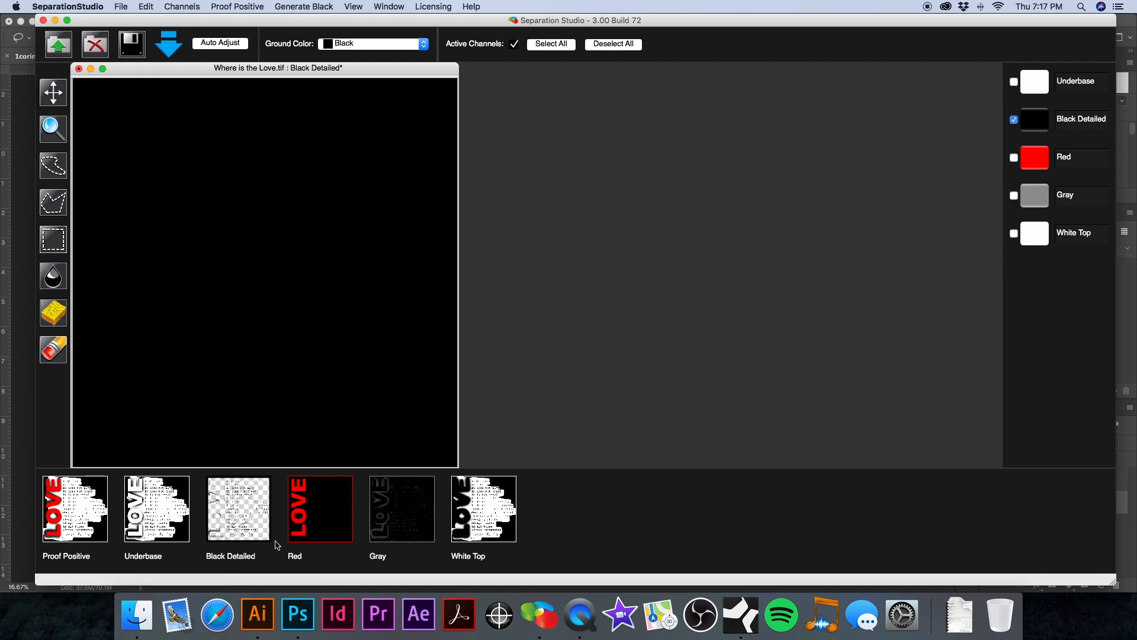
right_click(249, 248)
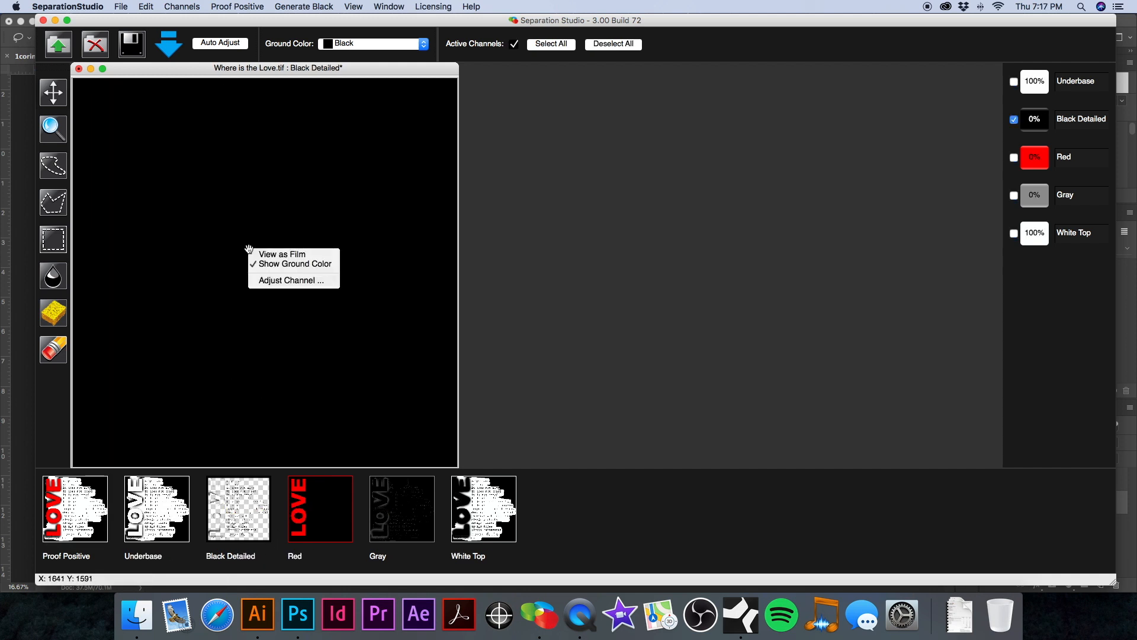
click(292, 264)
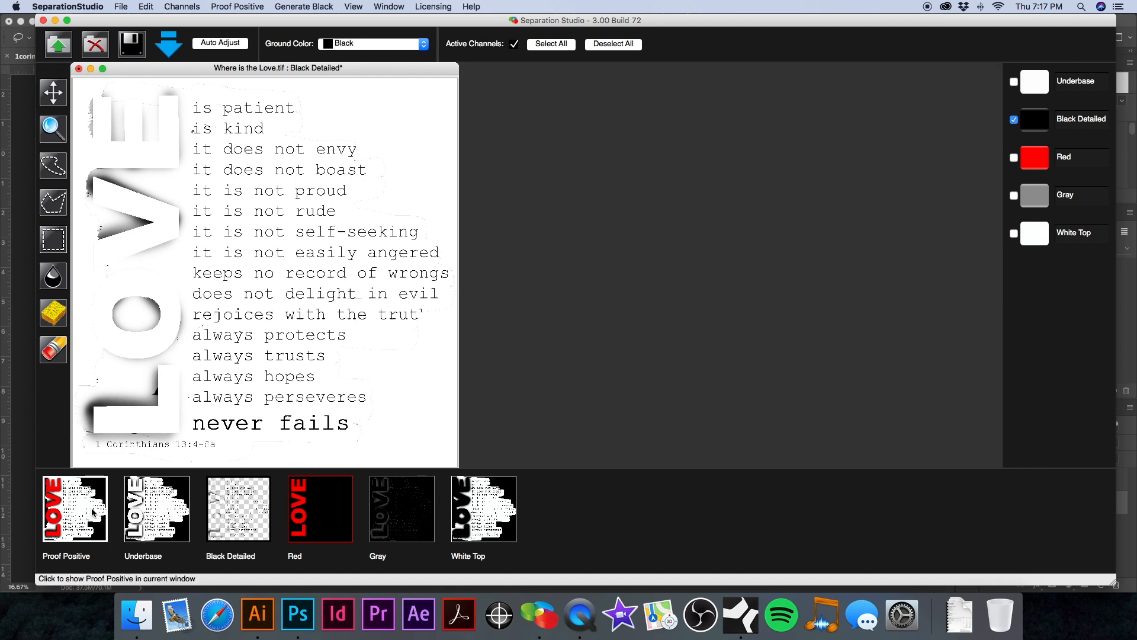
click(117, 491)
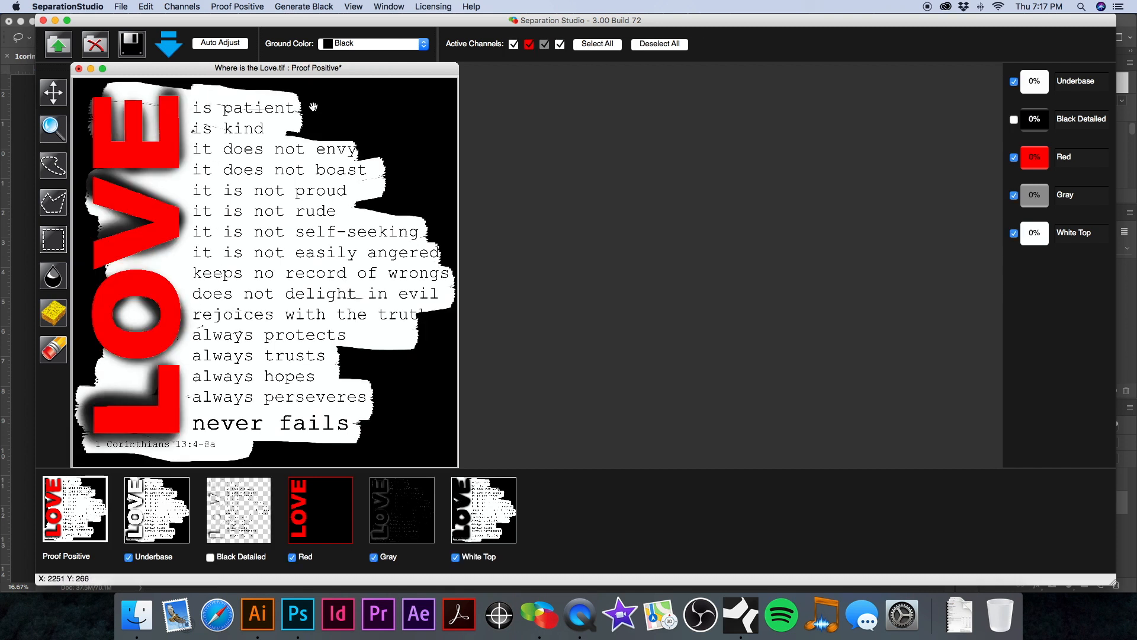
Save the separation as Where is the Love in the Where is the Love job folder within T-Shirt Jobs.
click(120, 7)
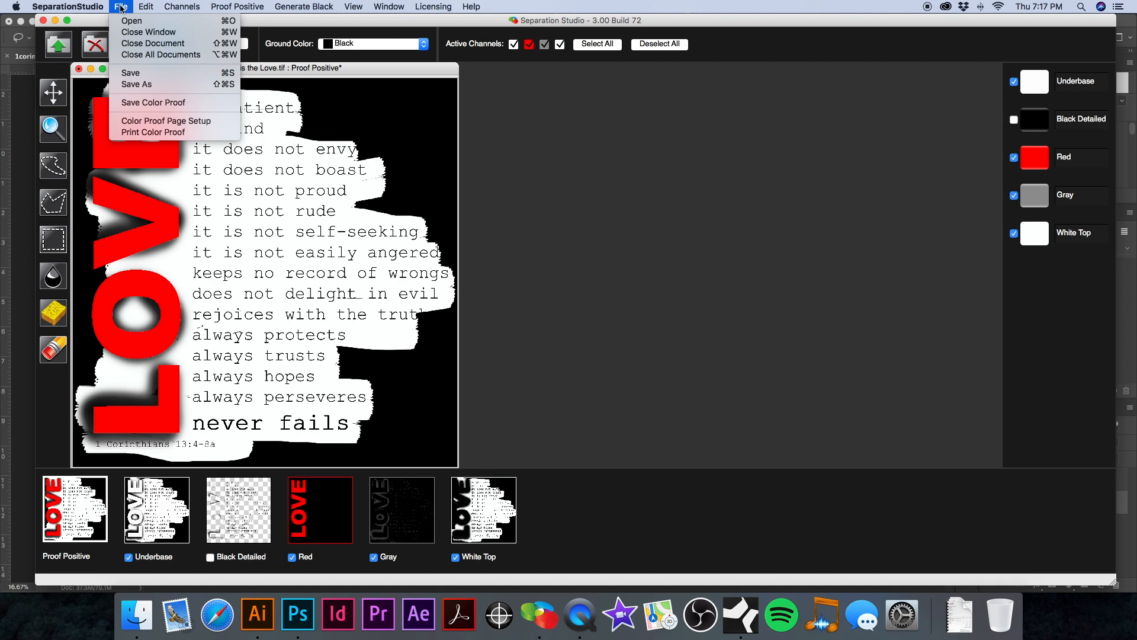
click(154, 85)
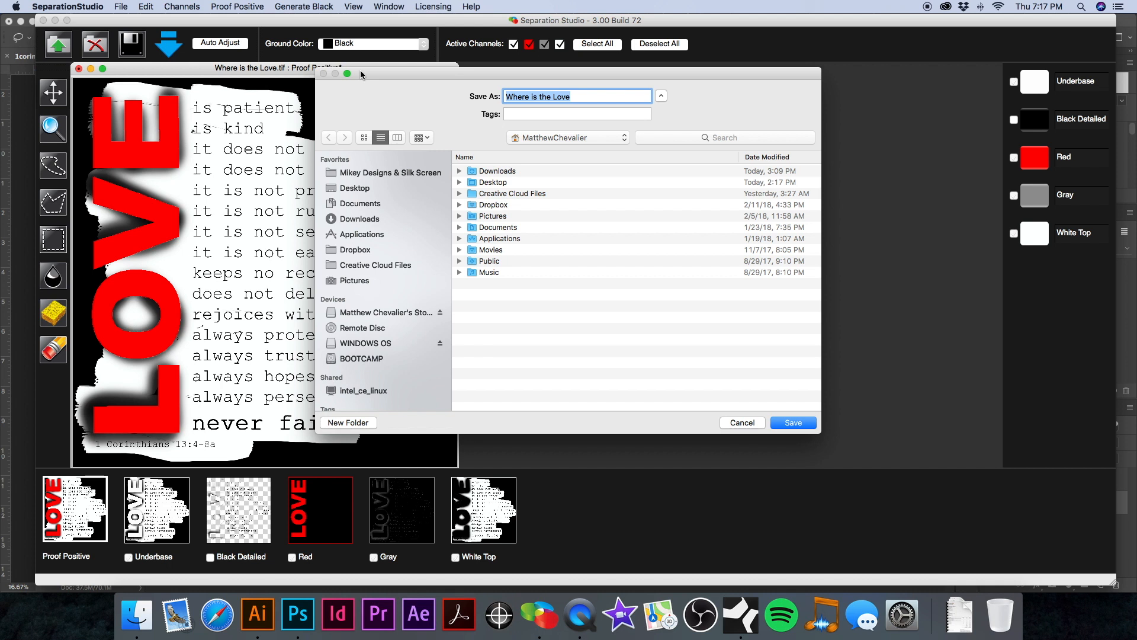
click(403, 173)
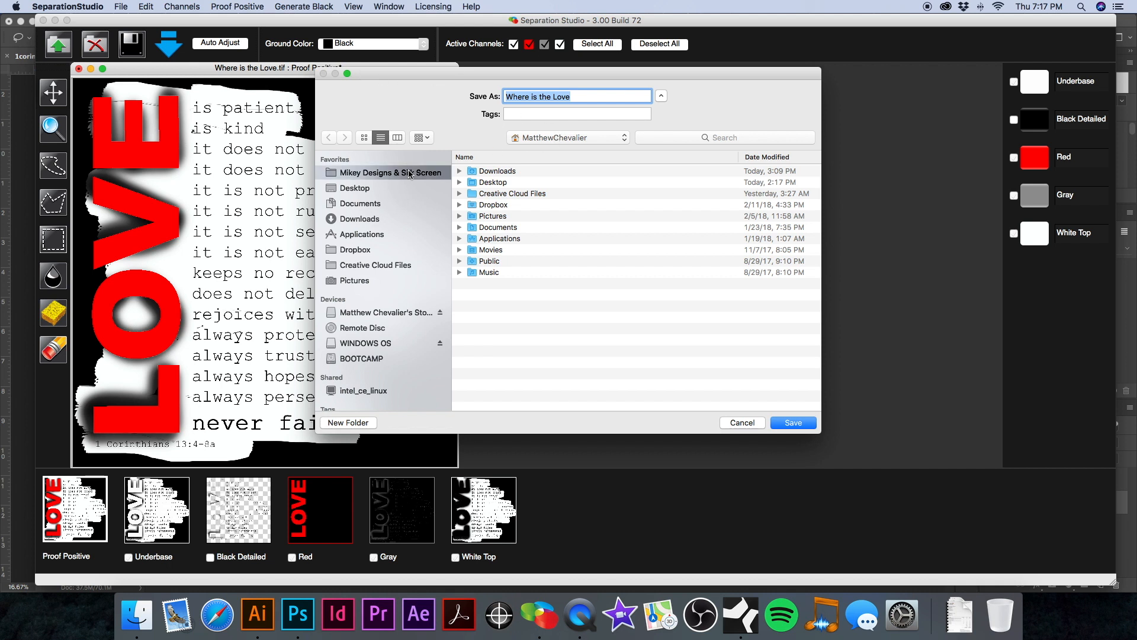
click(498, 172)
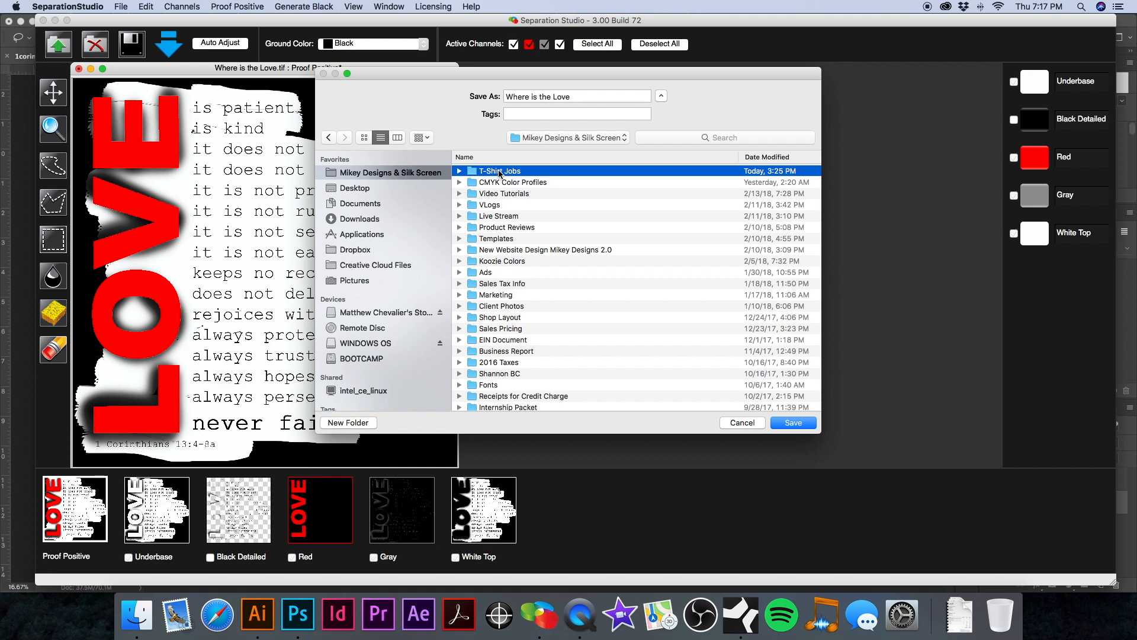
double_click(499, 171)
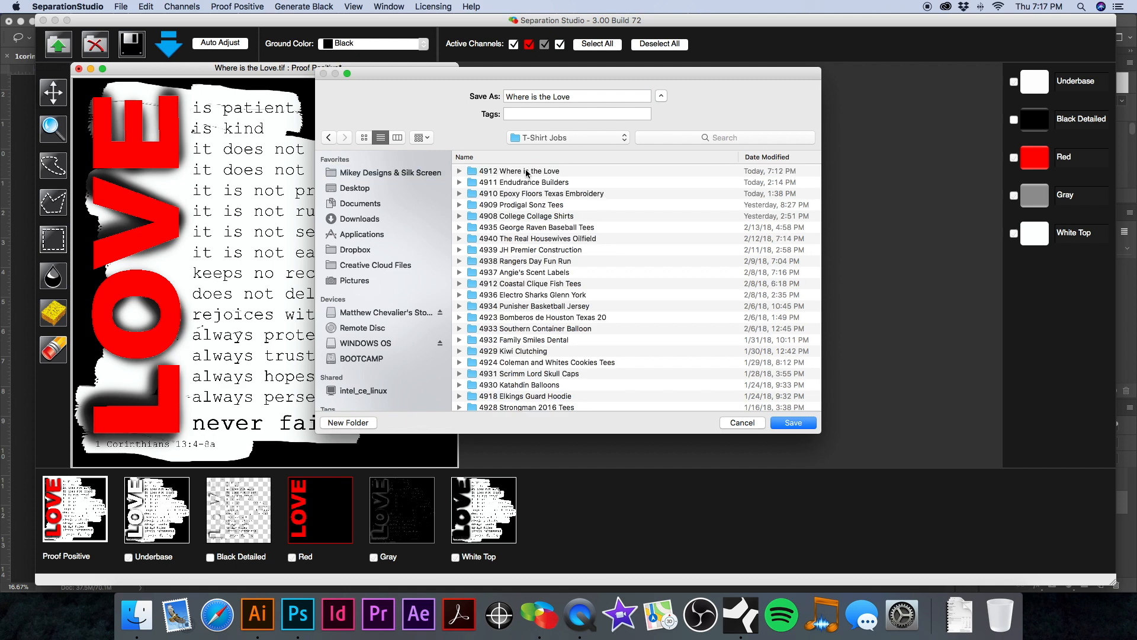
double_click(527, 172)
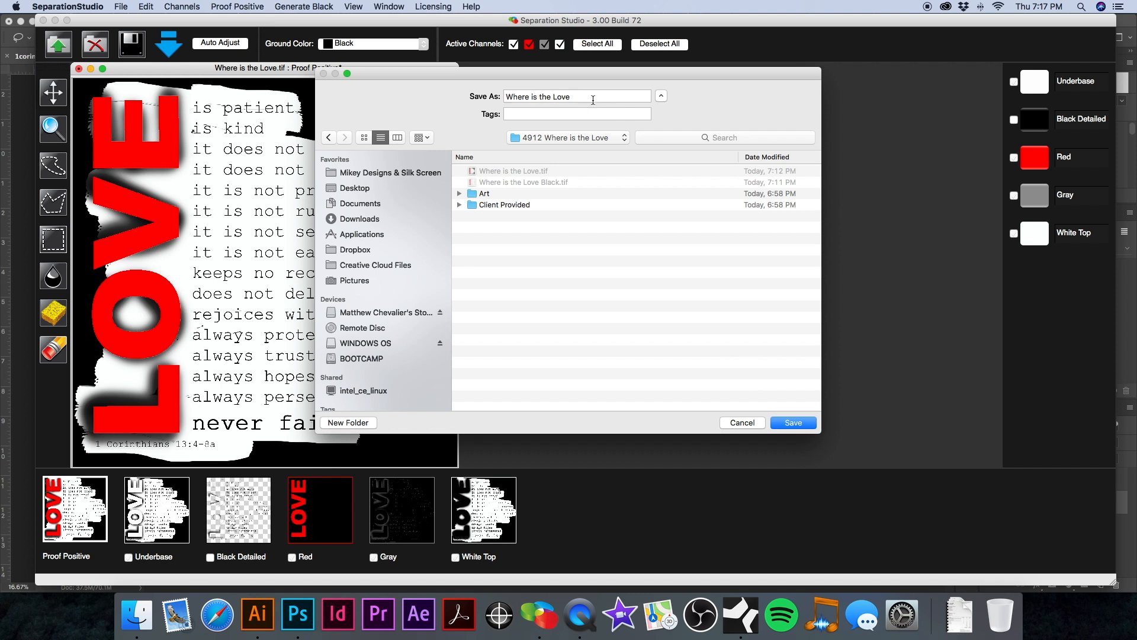
click(783, 422)
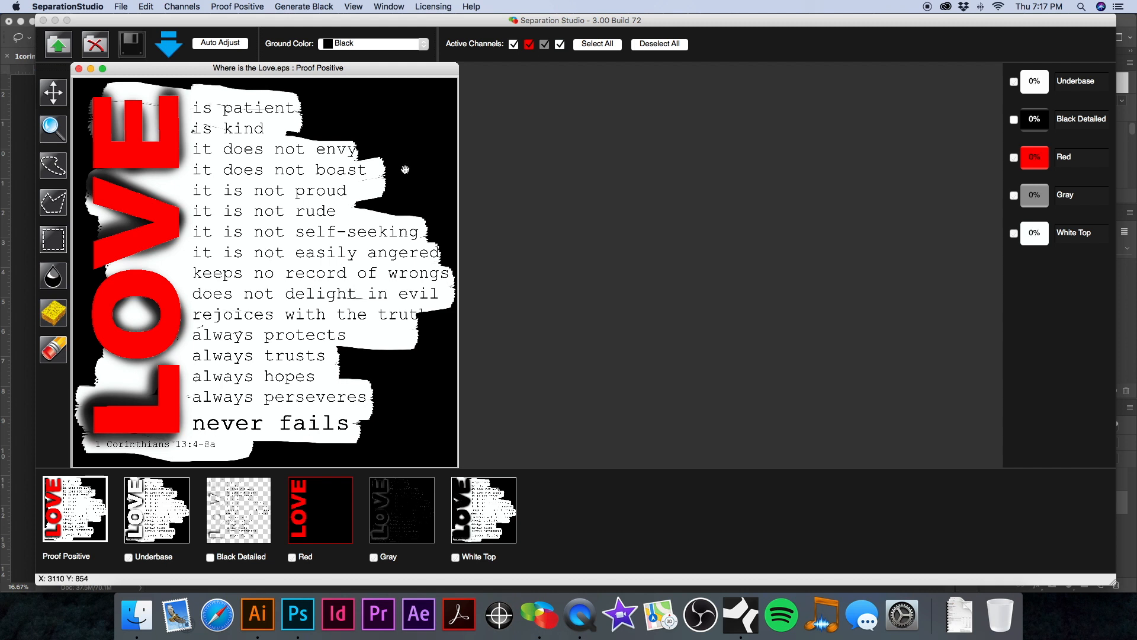
Switch to Illustrator and open T-Shirt Registration Template.ait from the Templates folder.
click(257, 614)
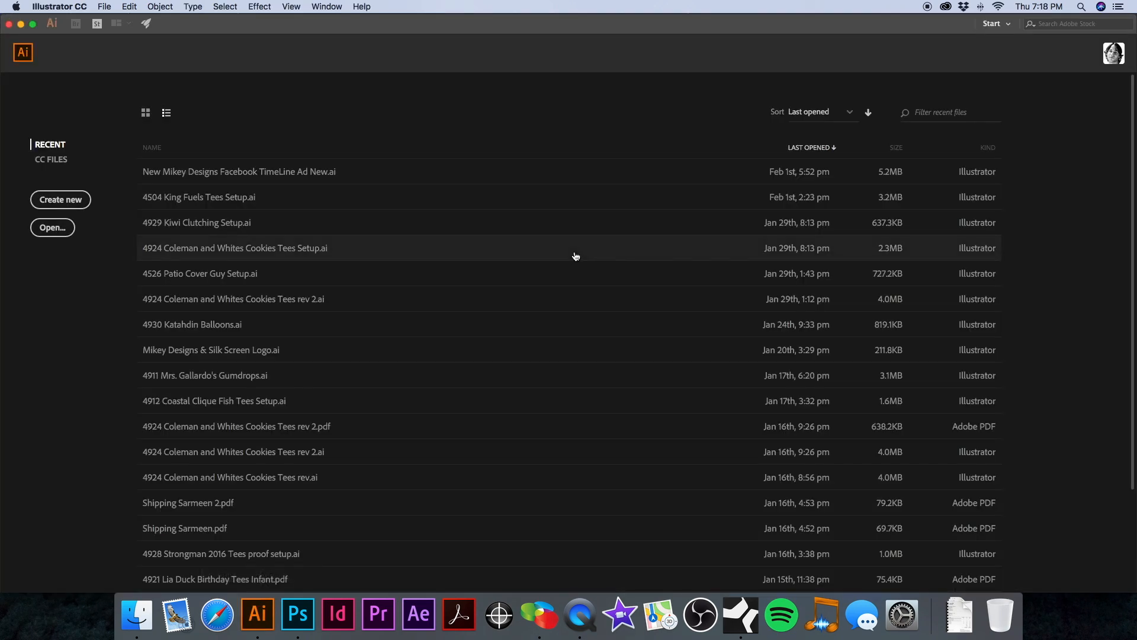
key(super+o)
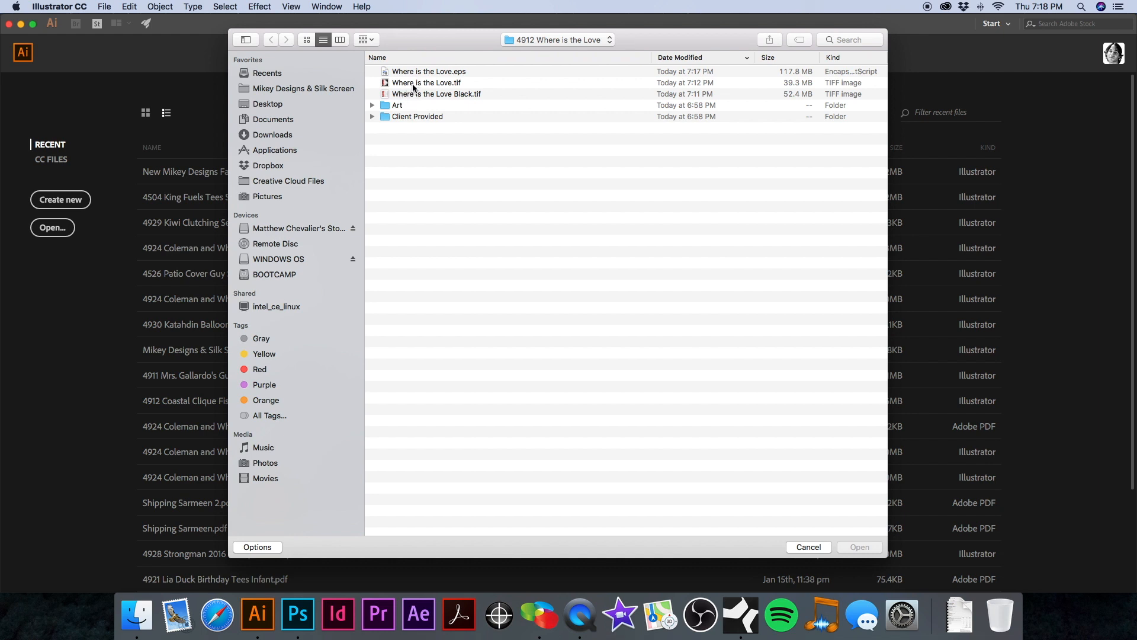
drag(452, 35, 433, 35)
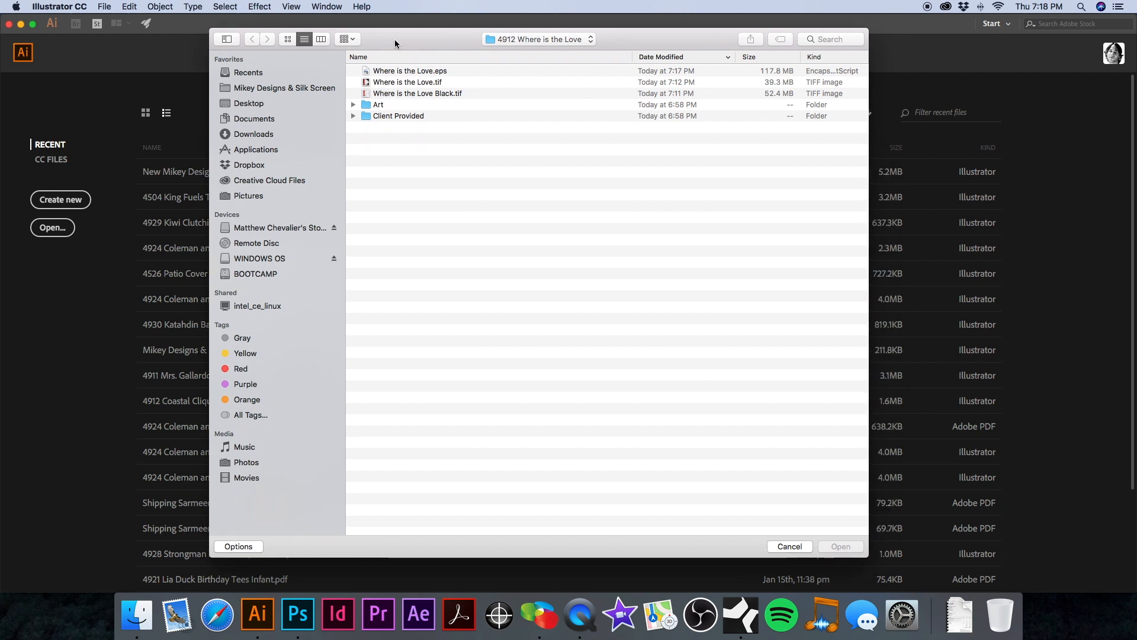
click(305, 88)
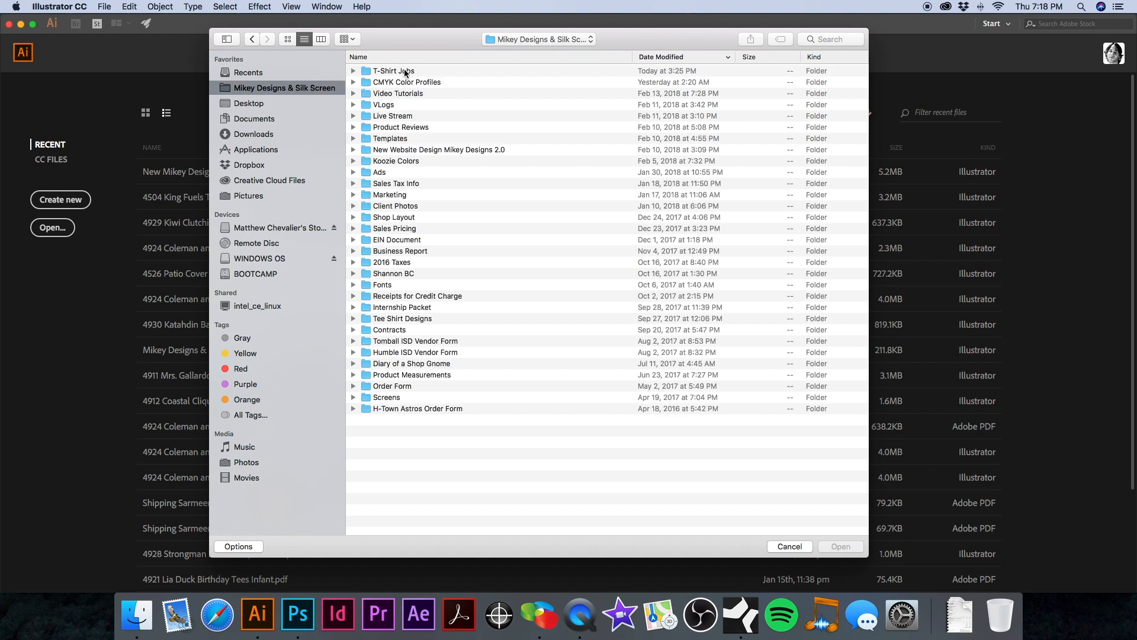
double_click(391, 139)
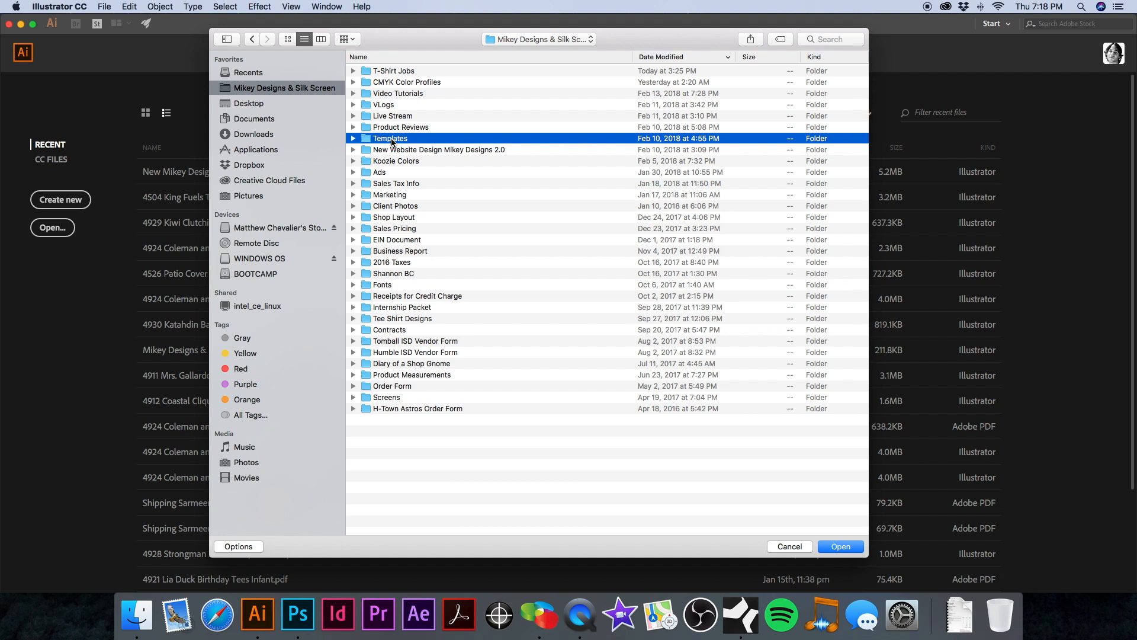
double_click(419, 115)
click(447, 72)
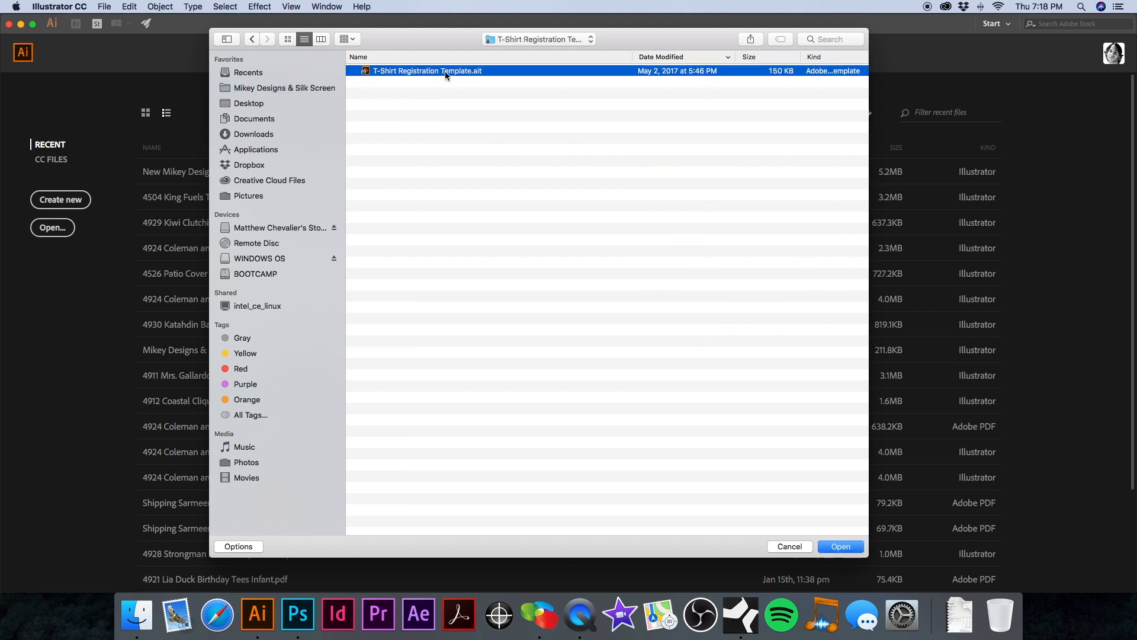
click(840, 547)
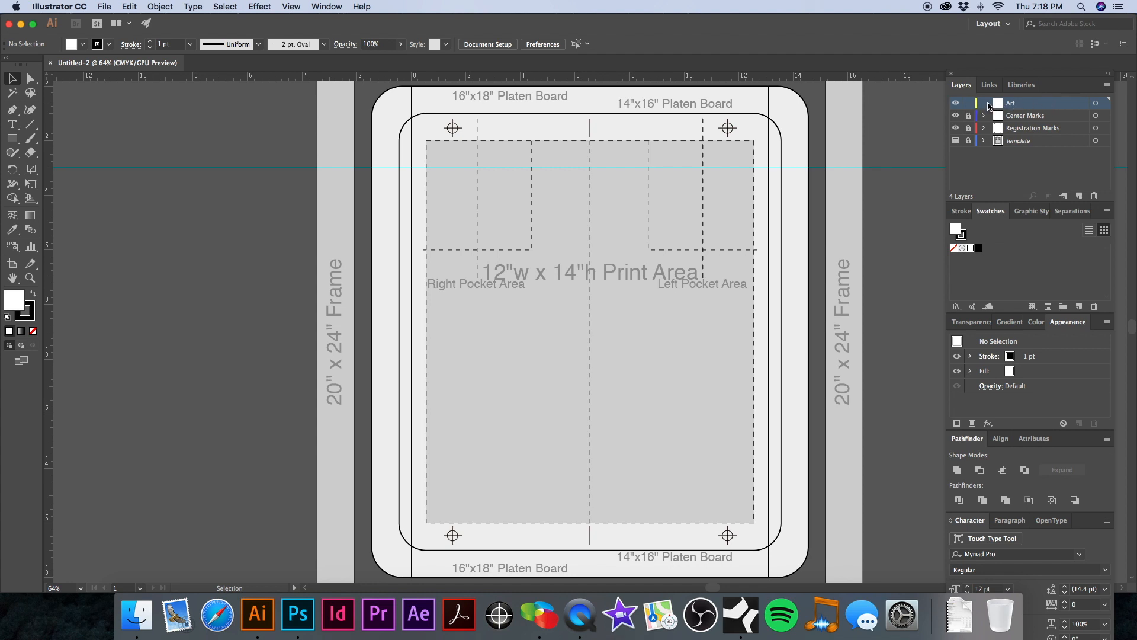
Place Where is the Love.eps from its T-Shirt Jobs folder on the Art layer over the template's print area and select the artwork.
click(954, 115)
click(954, 115)
click(102, 8)
click(135, 183)
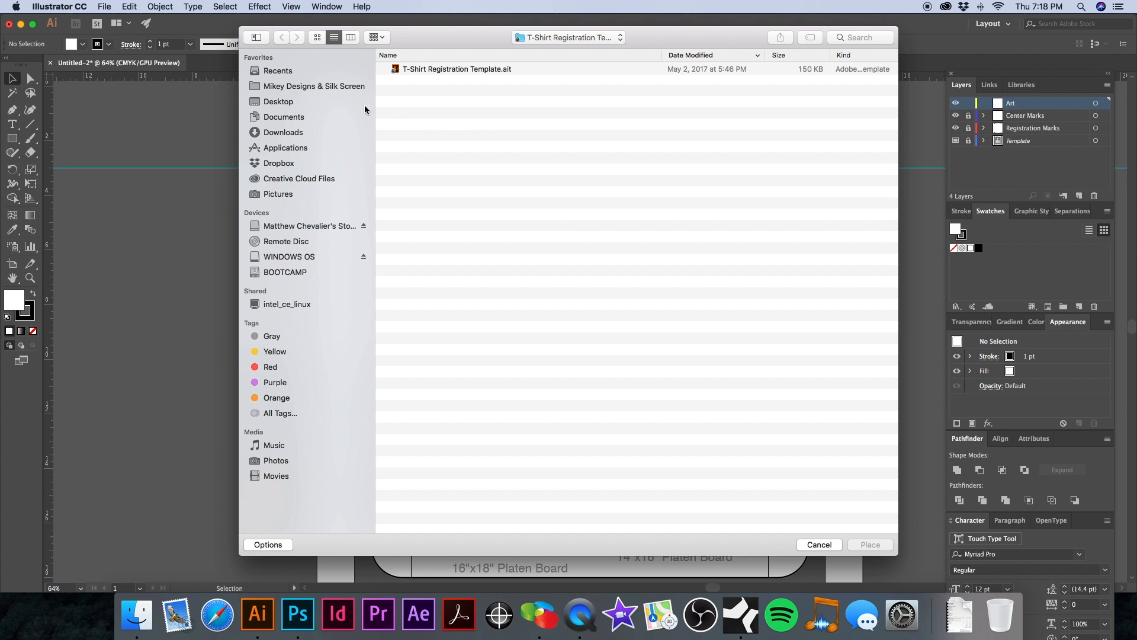
click(327, 89)
click(433, 70)
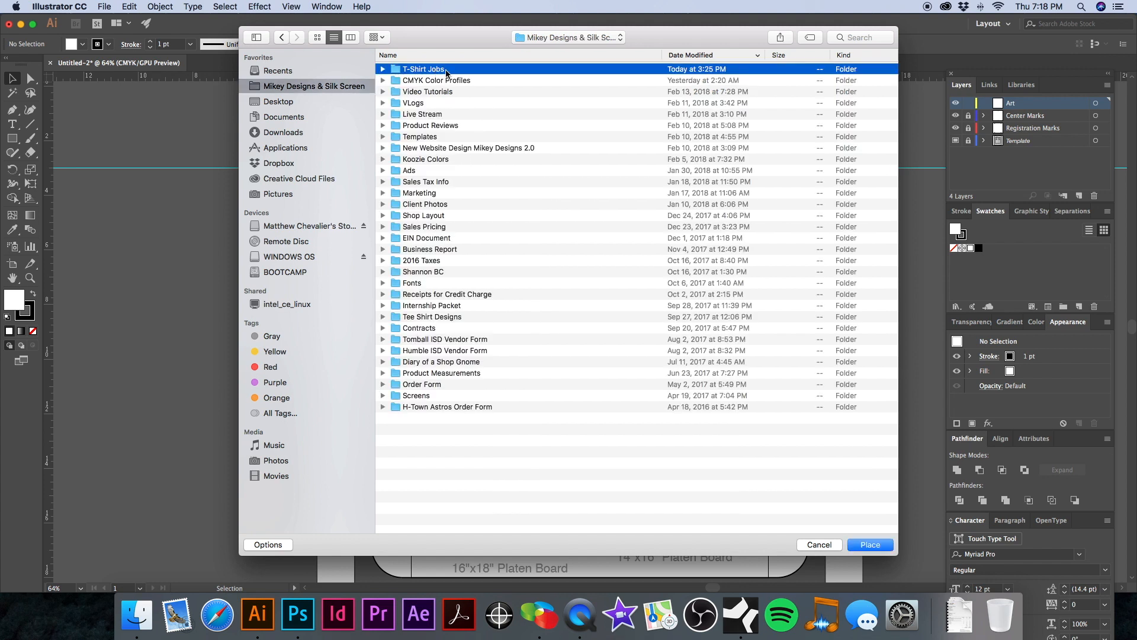
double_click(441, 71)
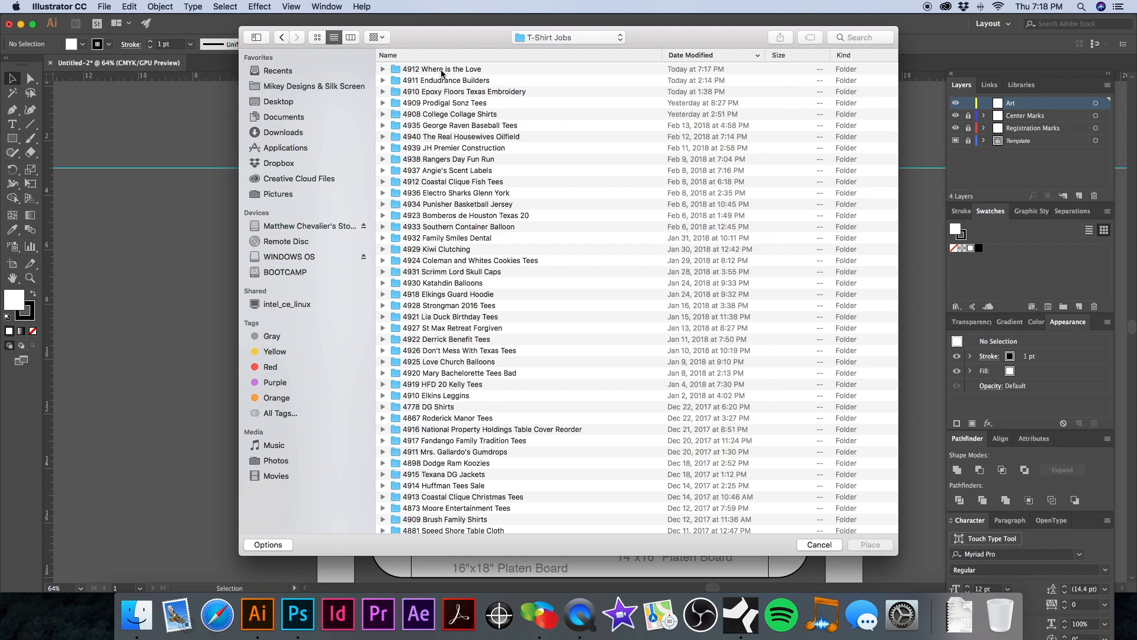
double_click(453, 70)
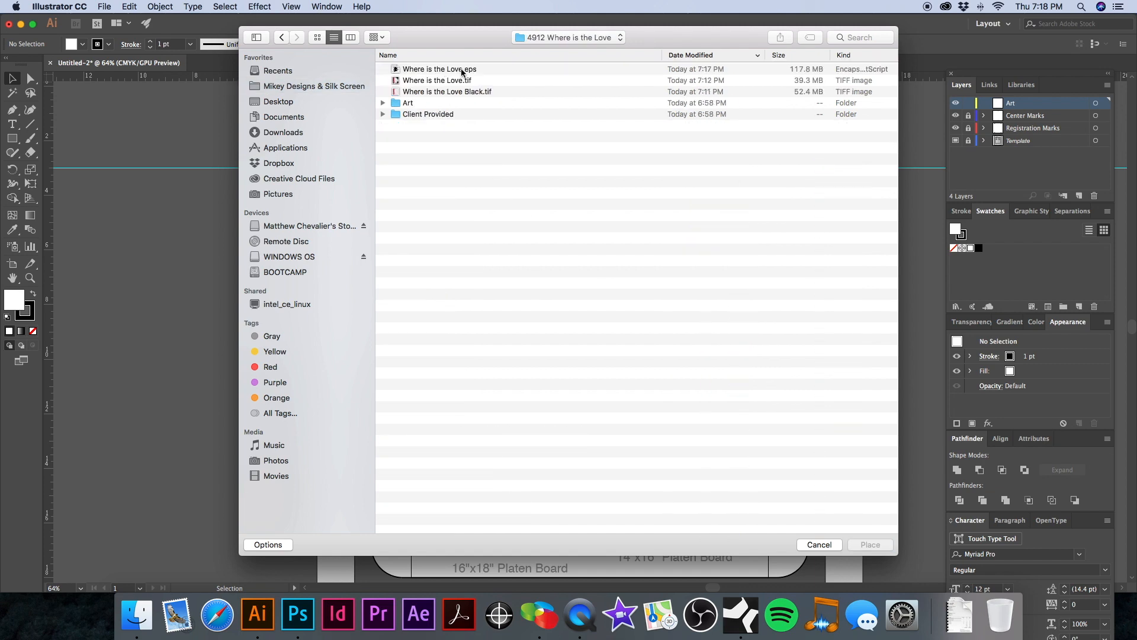
click(462, 72)
double_click(464, 72)
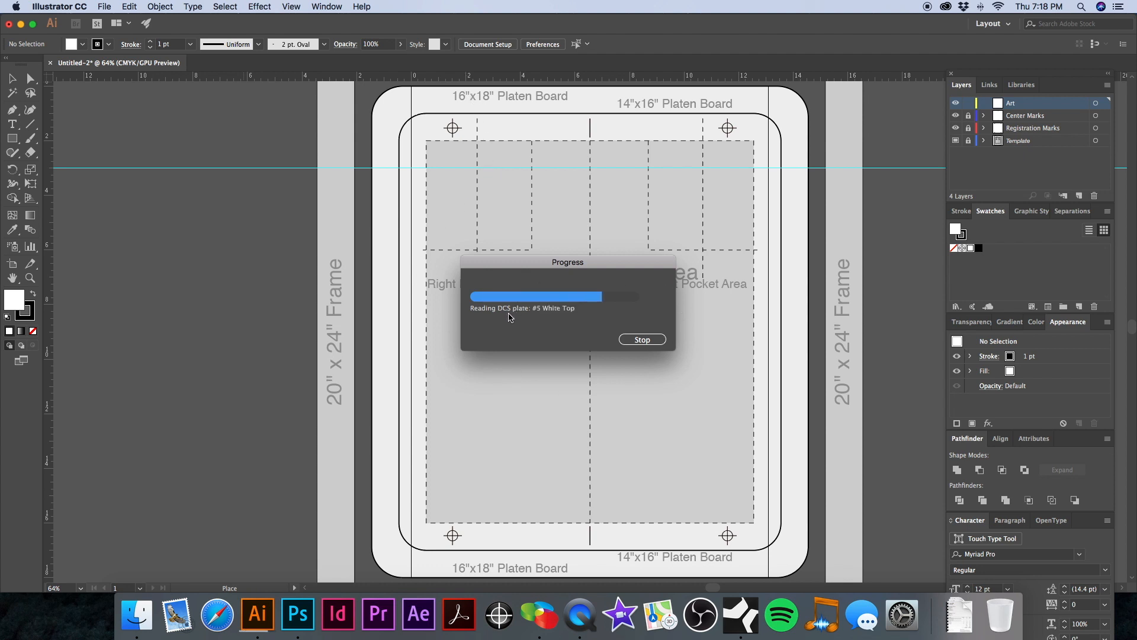
click(437, 165)
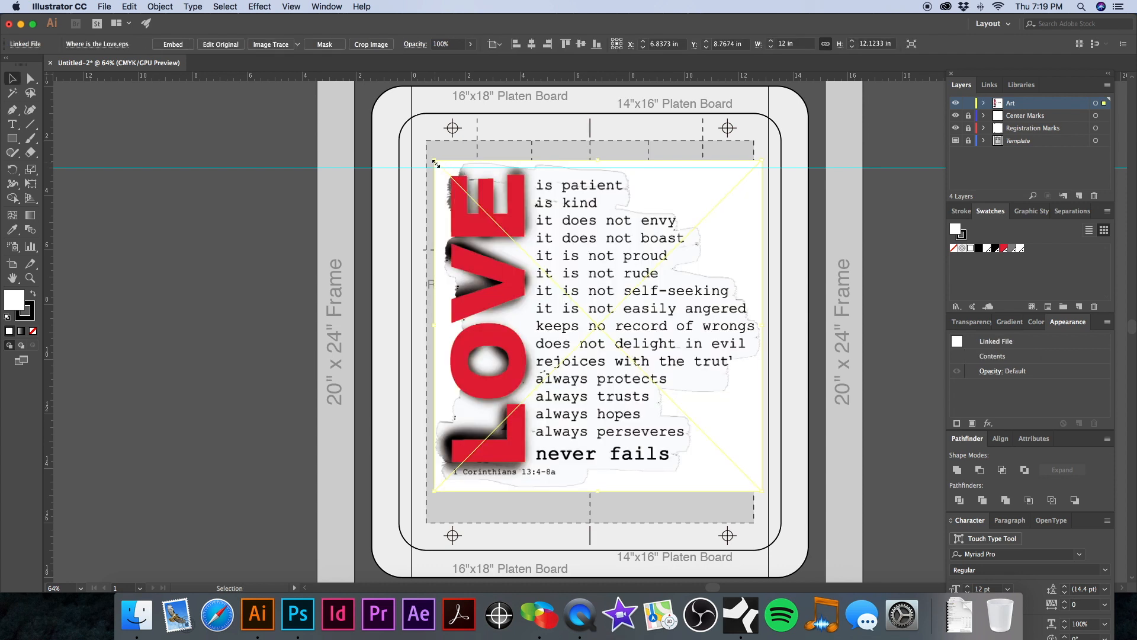
click(281, 121)
click(520, 206)
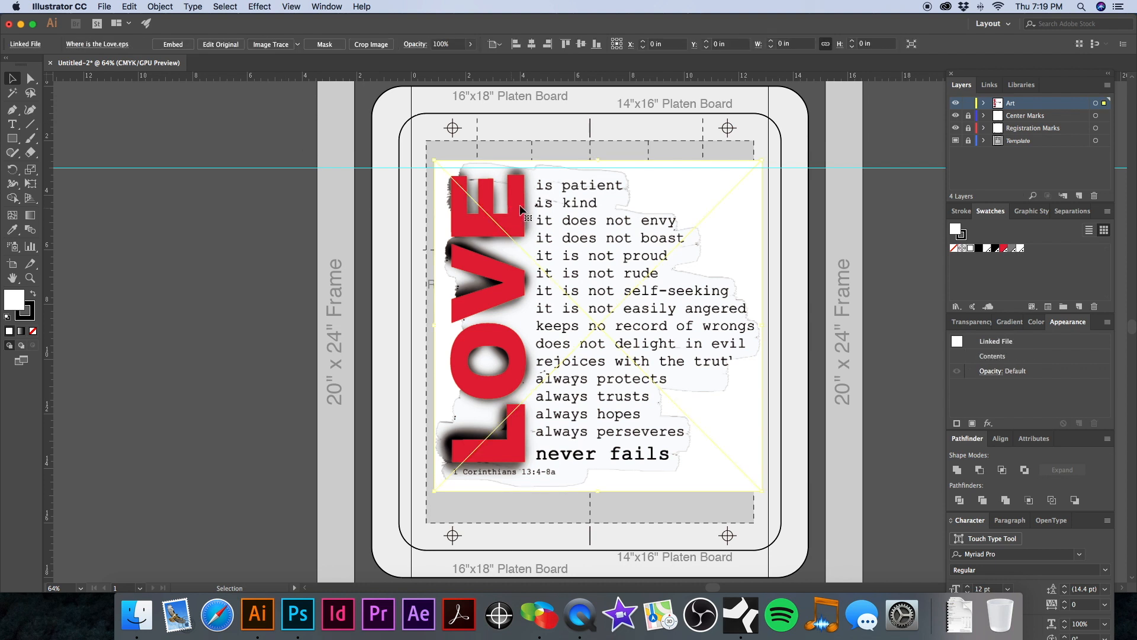
Center the placed artwork horizontally on the artboard, align its top edge with the horizontal guide, and deselect it.
click(532, 46)
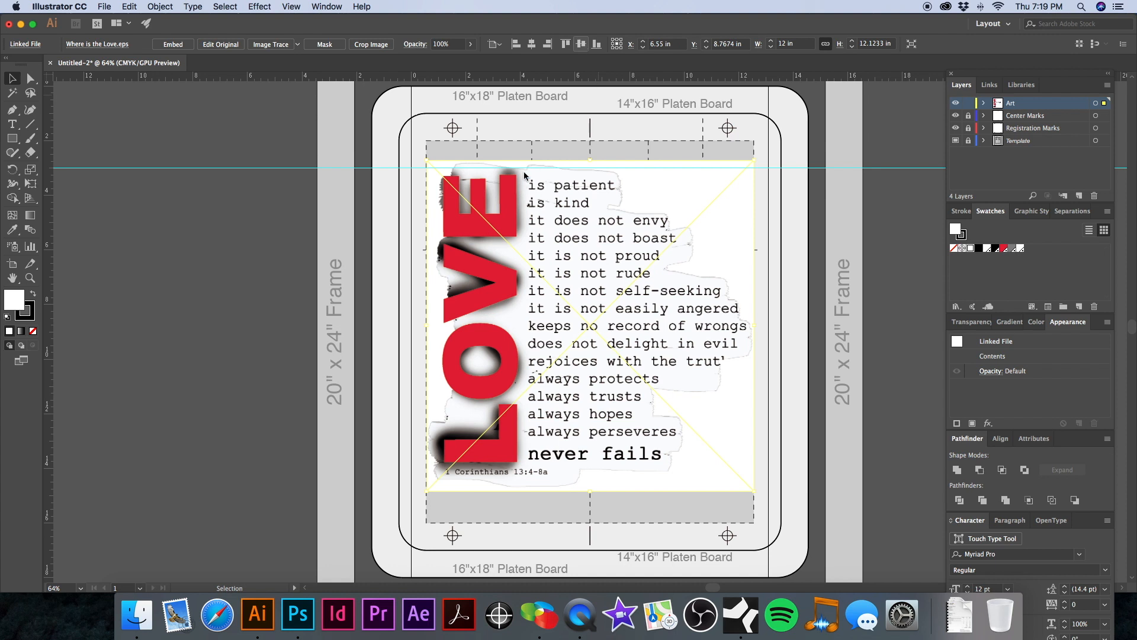
click(398, 168)
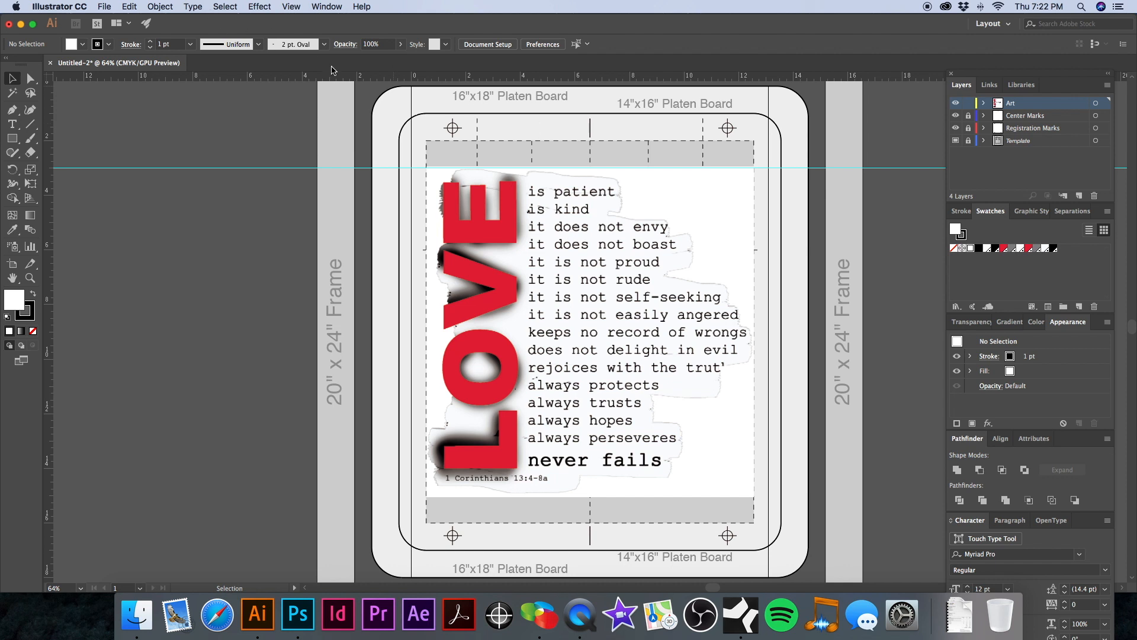
Open the Print dialog and review the Output settings and document inks for the separations.
click(106, 7)
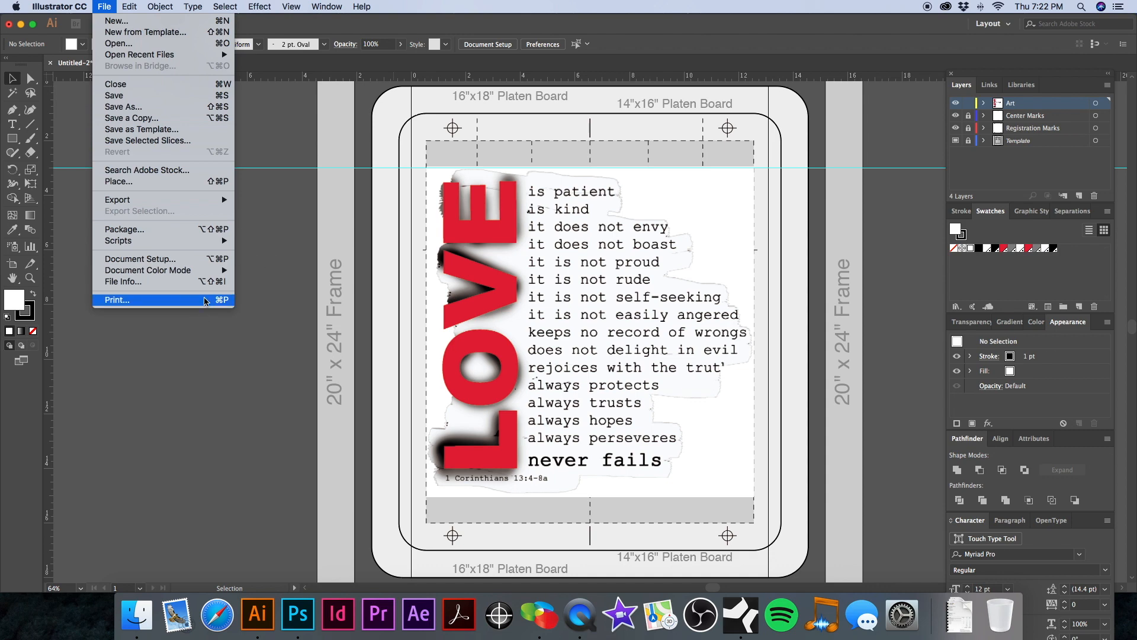
click(312, 139)
key(a)
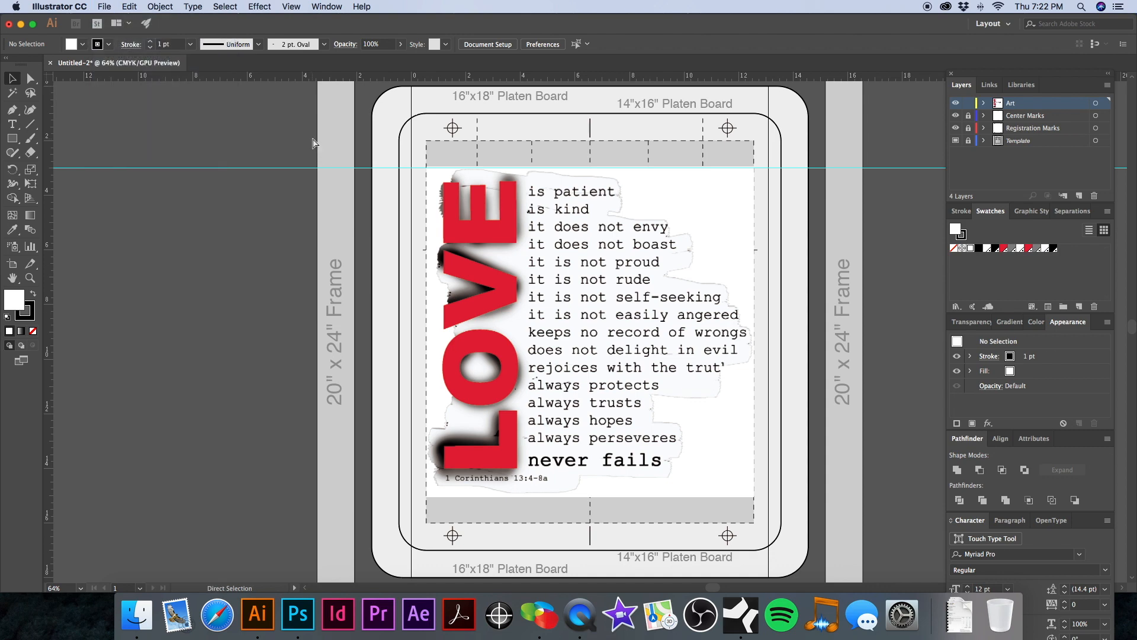
key(super+p)
drag(332, 94, 414, 99)
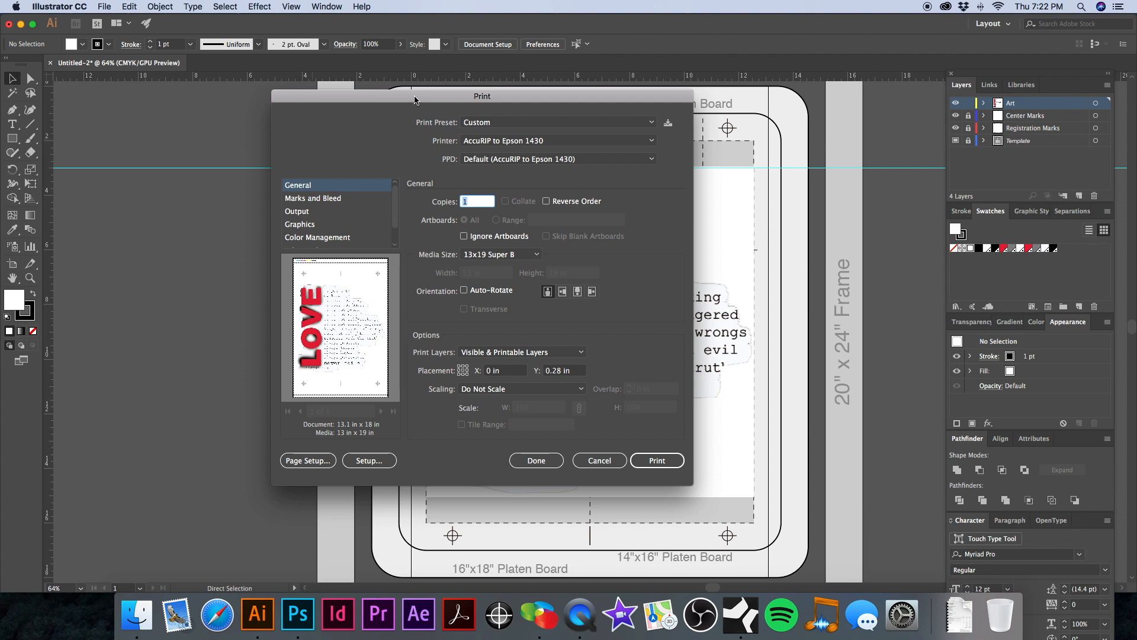
click(323, 212)
drag(439, 100, 435, 89)
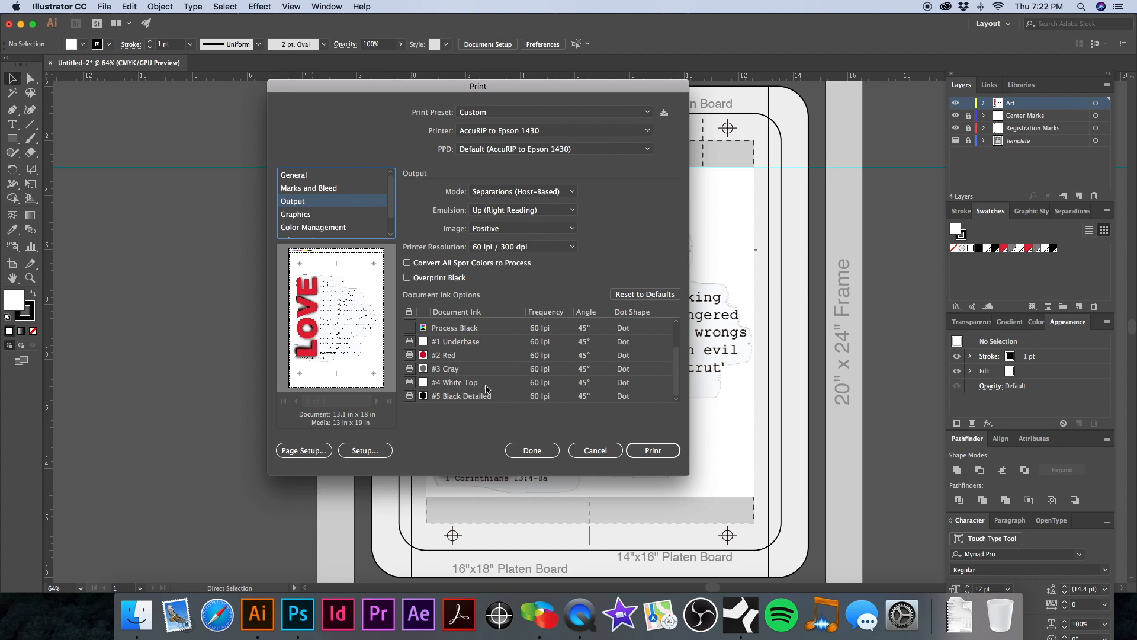
drag(536, 87, 564, 85)
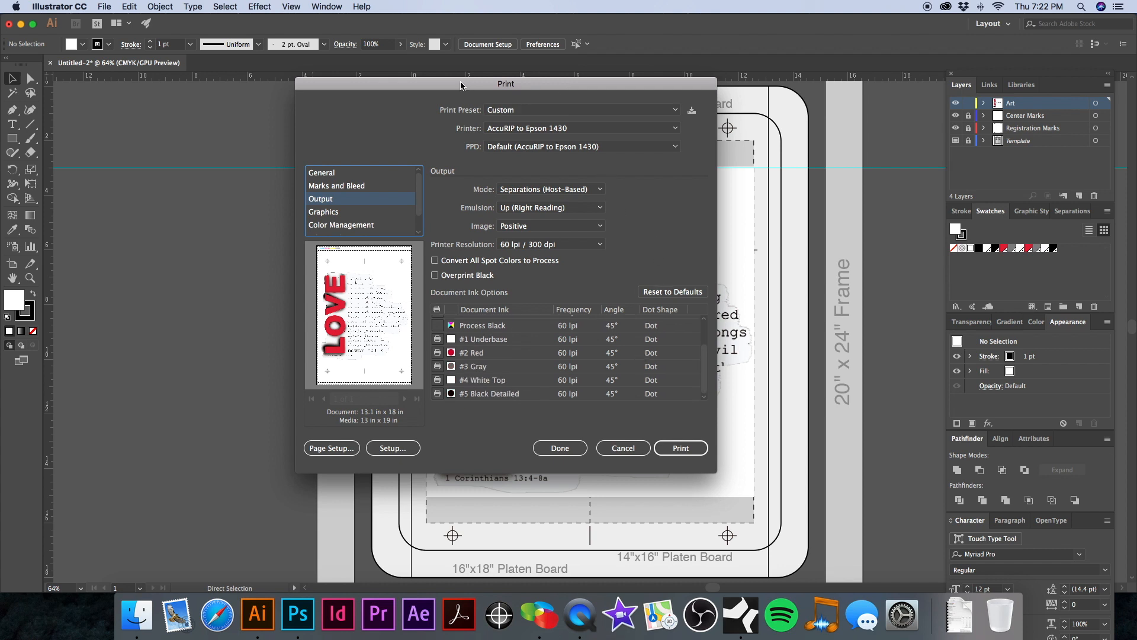
Switch to AccuRIP and open its configuration to view the printer setup.
click(499, 616)
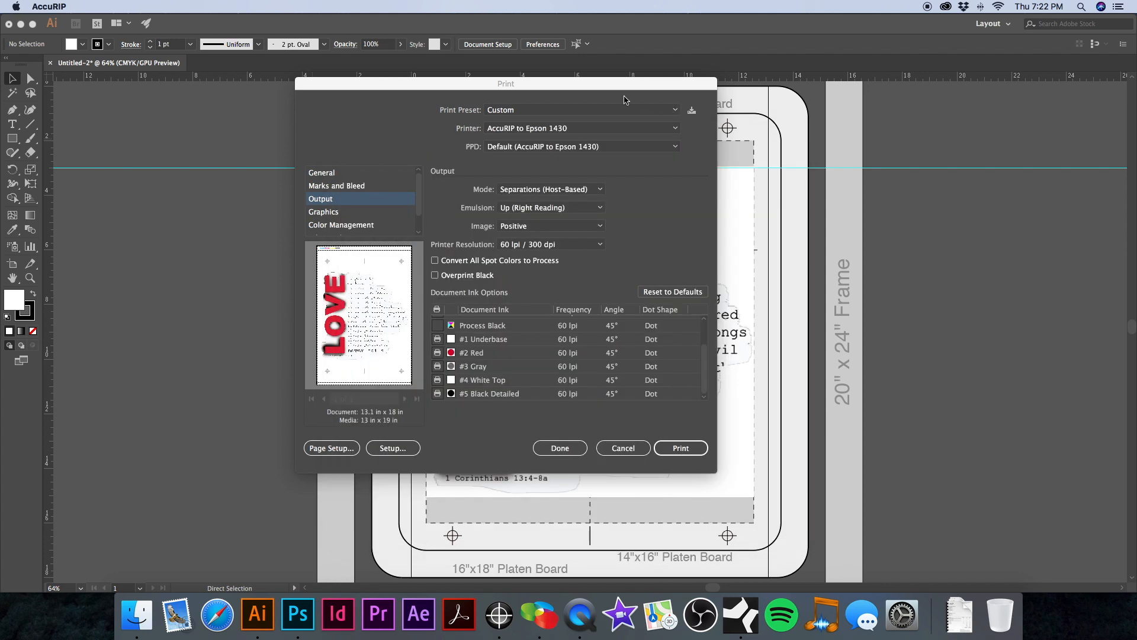
click(499, 616)
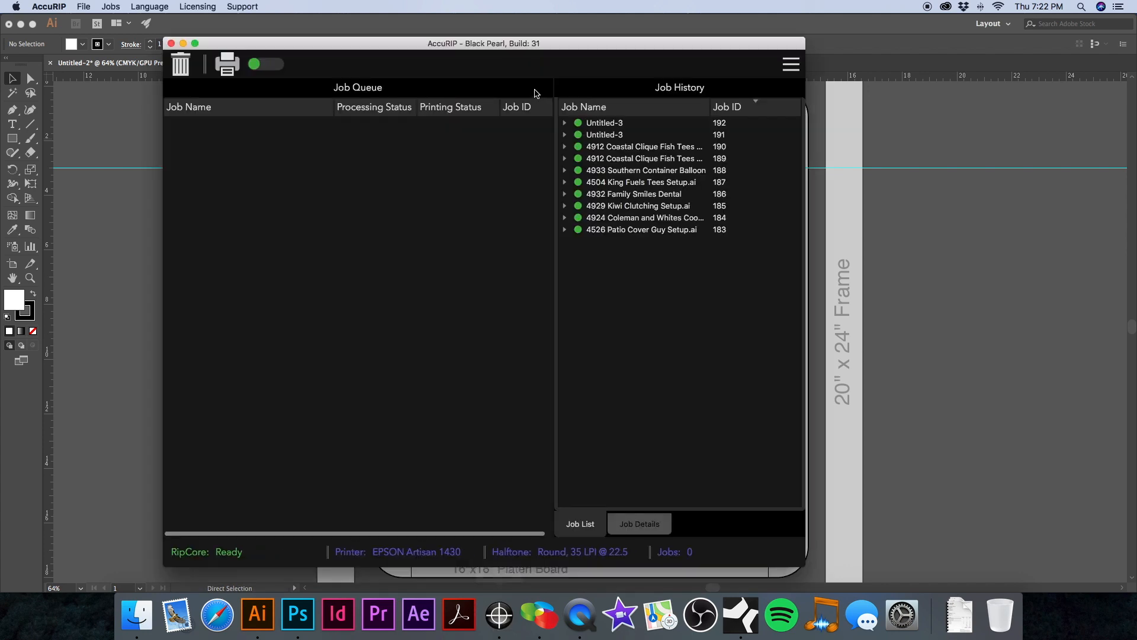
drag(562, 46, 579, 33)
click(796, 54)
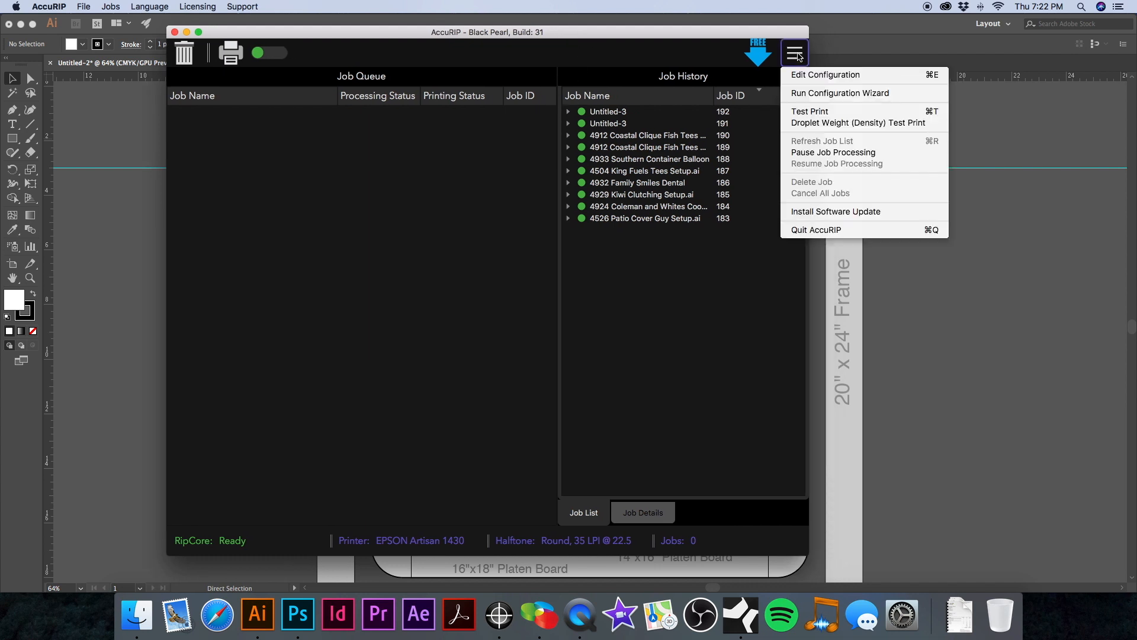
click(843, 77)
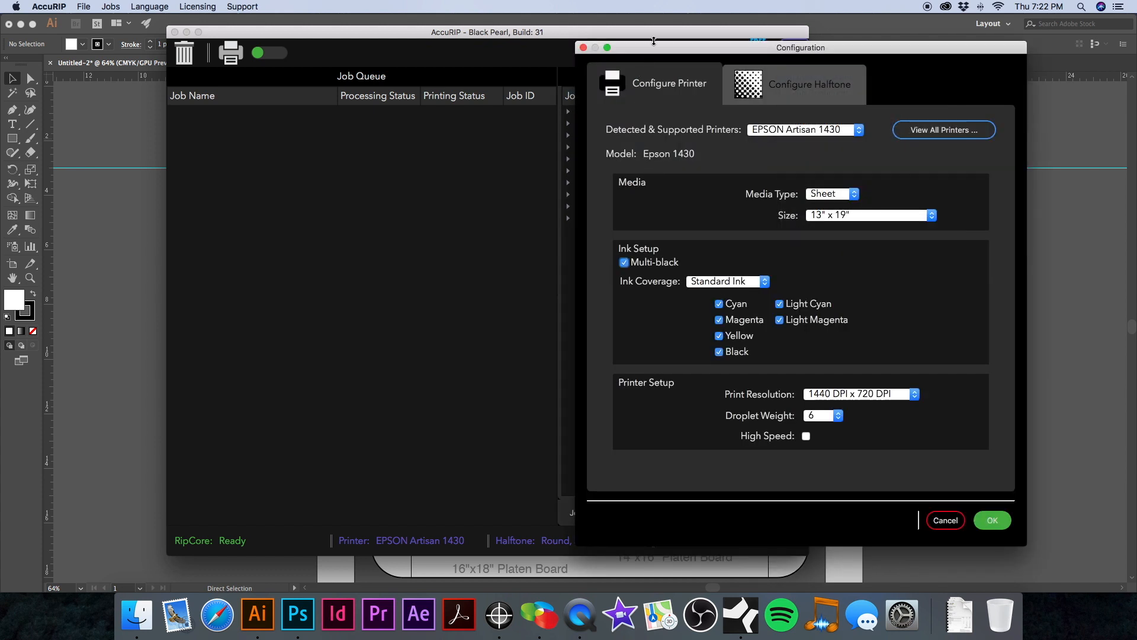
drag(645, 55, 332, 50)
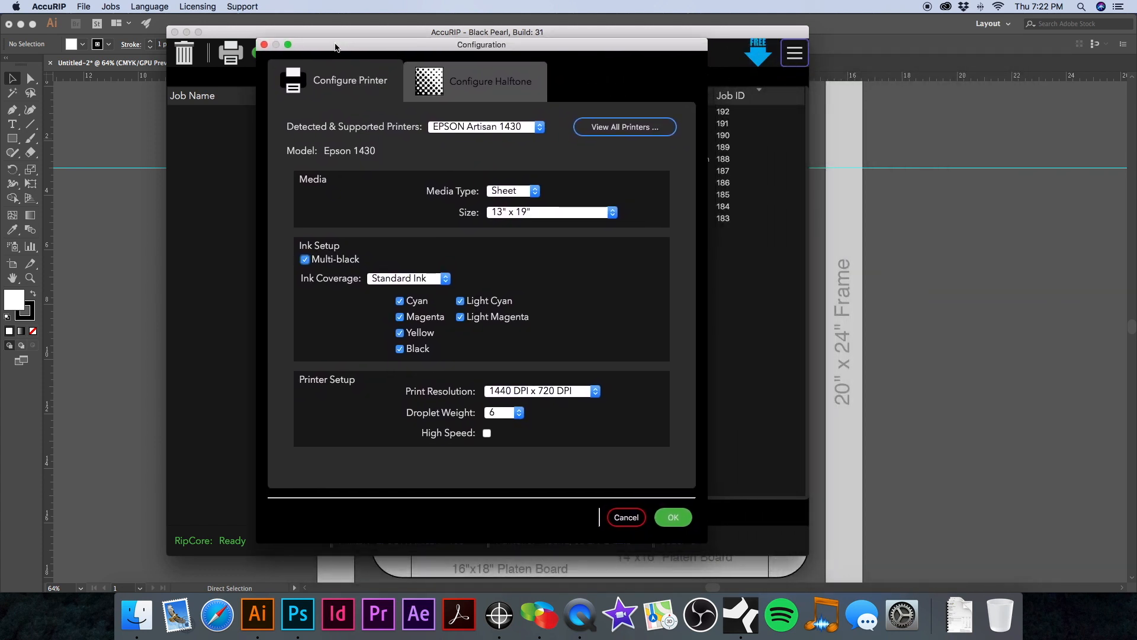
Set the halftone screen frequency to 42 LPI and apply the configuration.
click(498, 86)
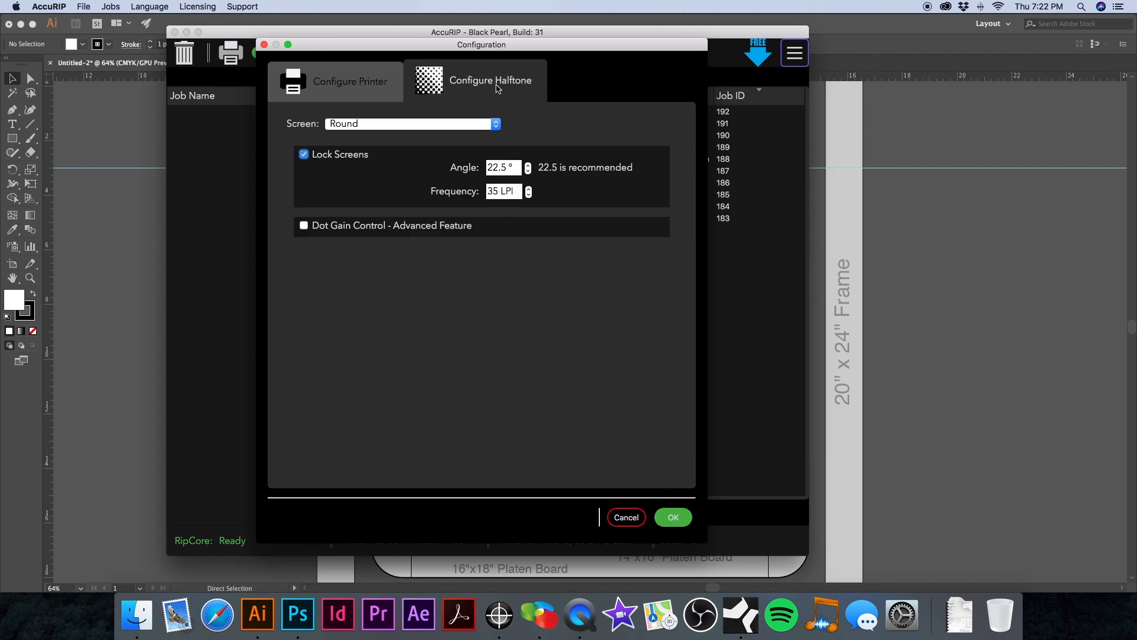
drag(492, 192, 482, 191)
double_click(492, 192)
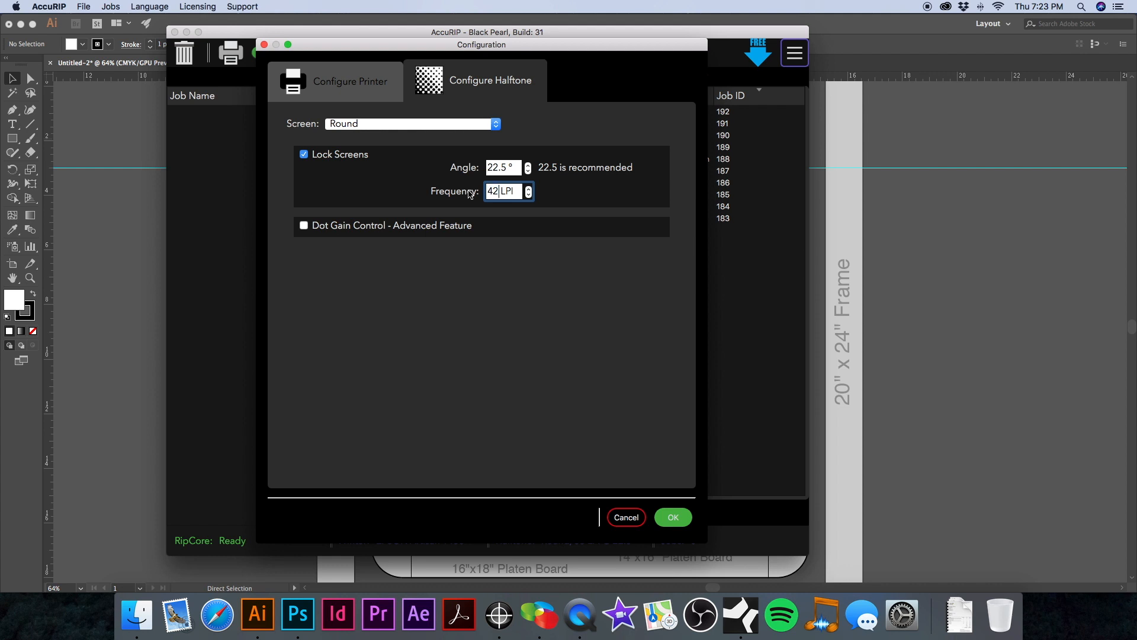
drag(566, 48, 583, 36)
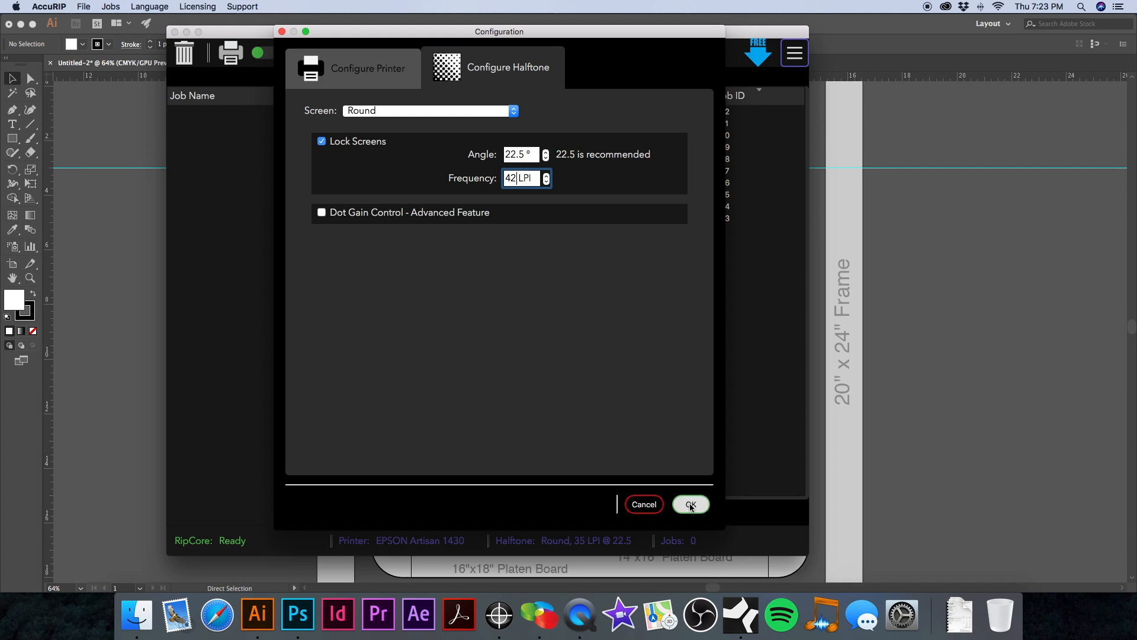
click(691, 504)
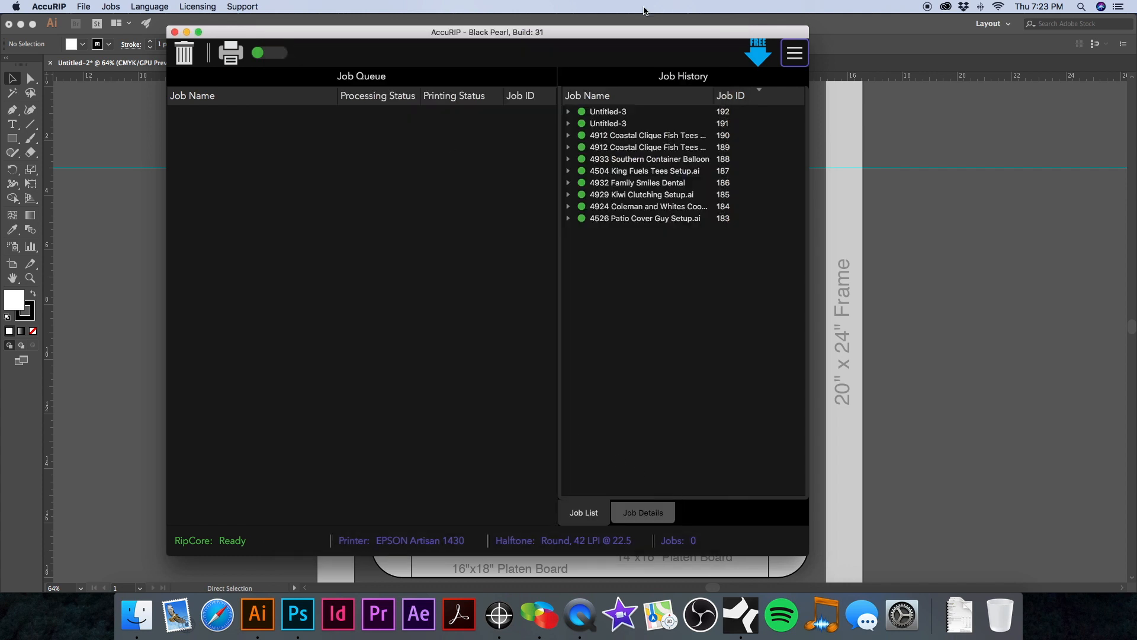
Reopen AccuRIP's configuration to check the halftone screen, angle and frequency, and return to Illustrator's Print dialog.
click(795, 54)
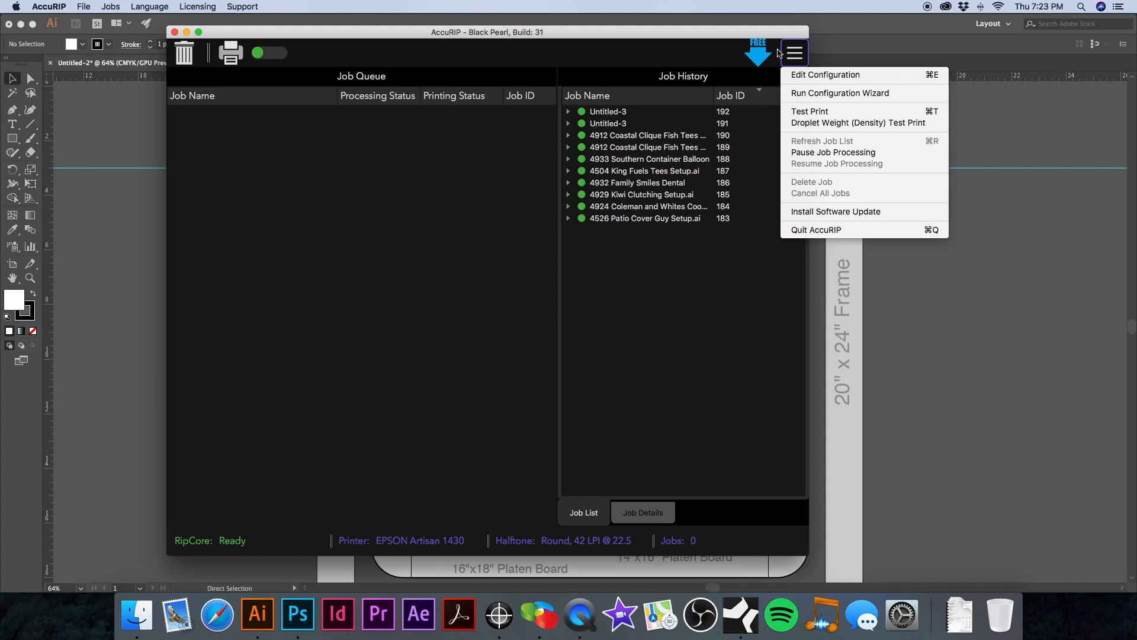
click(816, 76)
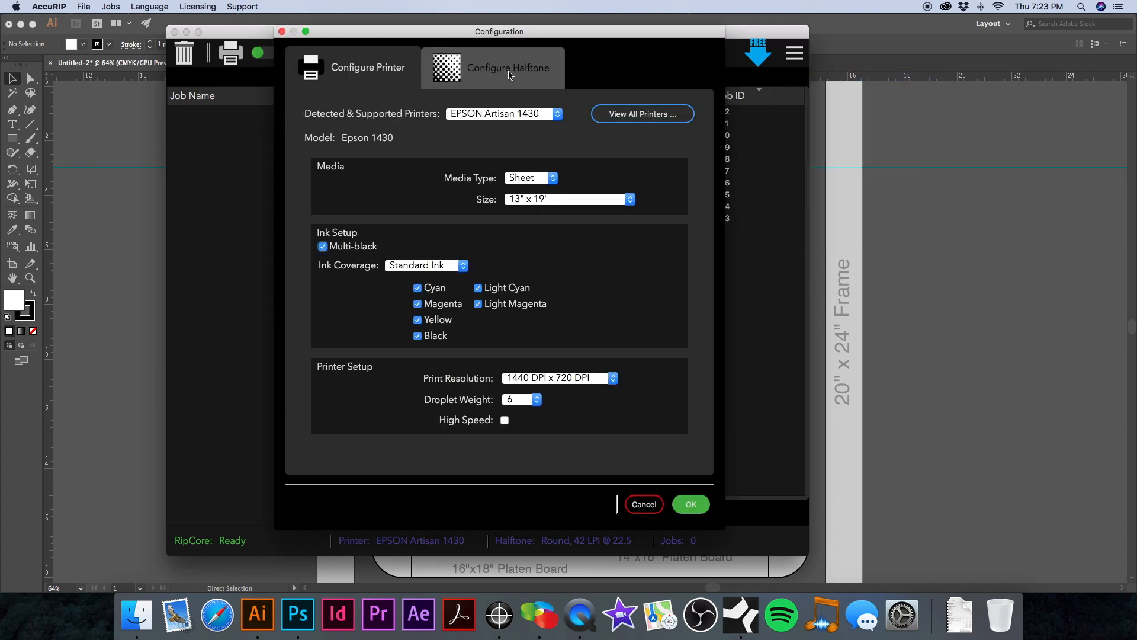
click(508, 72)
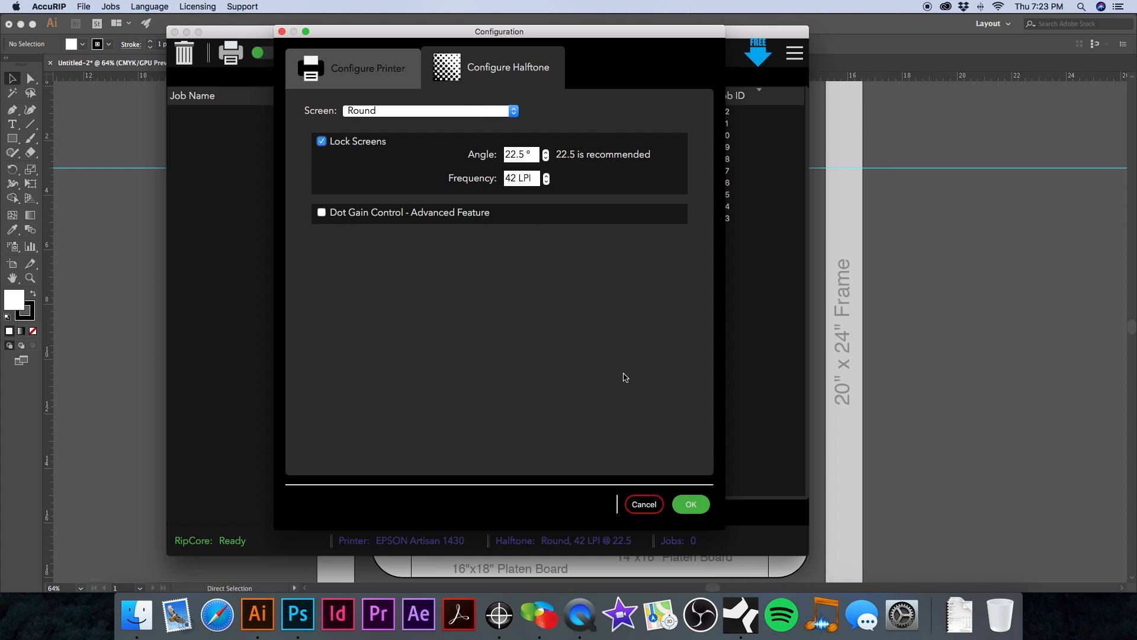
click(689, 505)
click(858, 77)
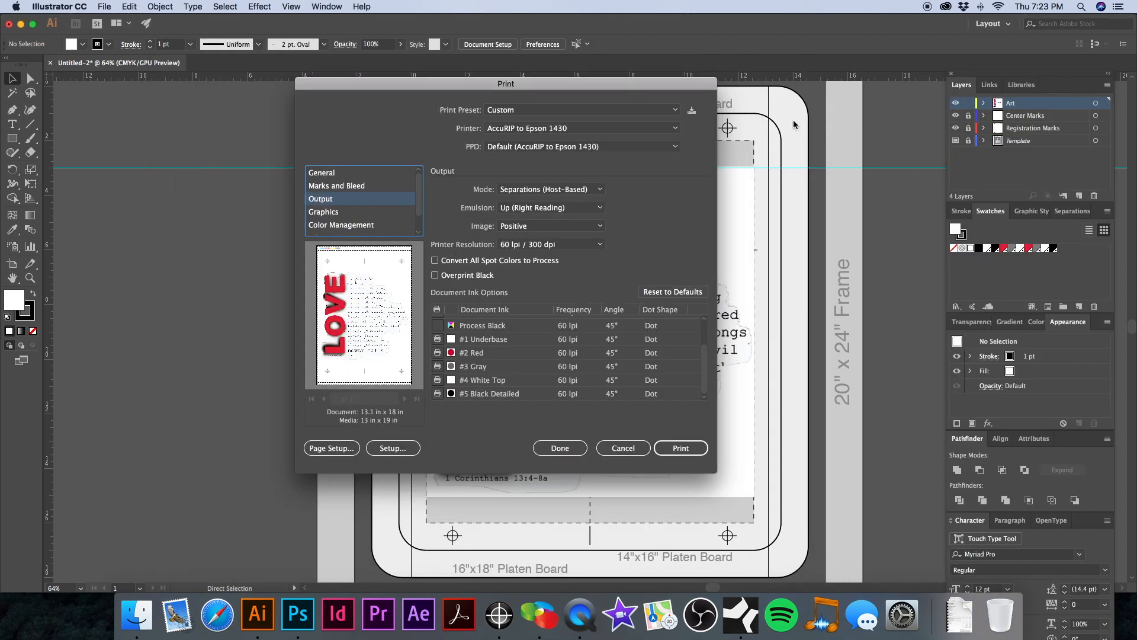
Send the separations to print through AccuRIP and show the Marks and Bleed print settings.
click(681, 448)
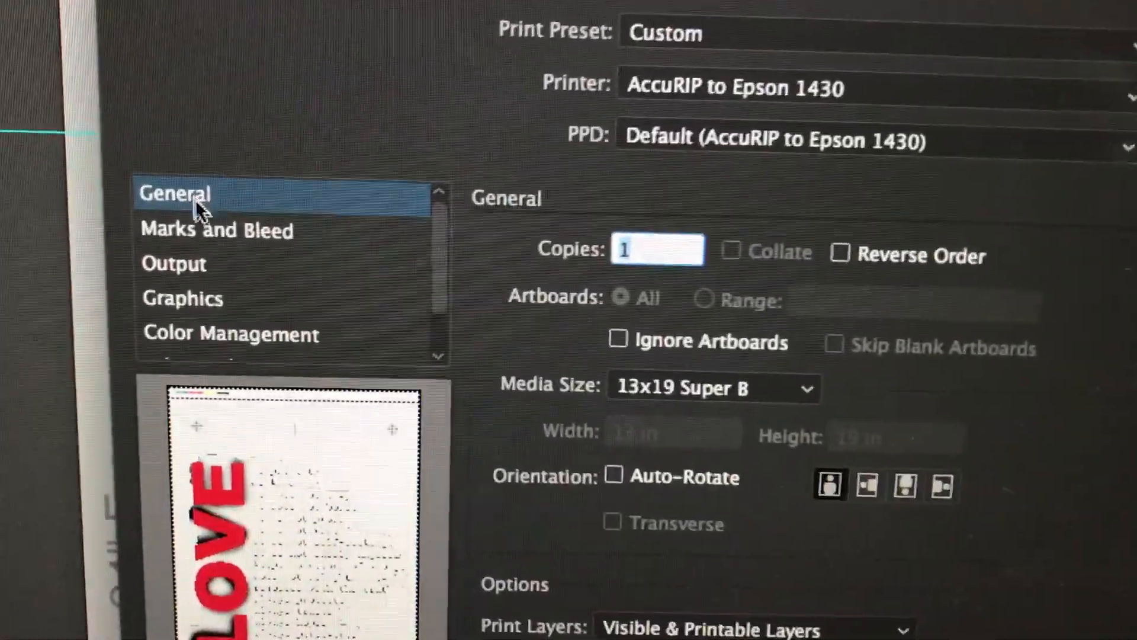
click(265, 241)
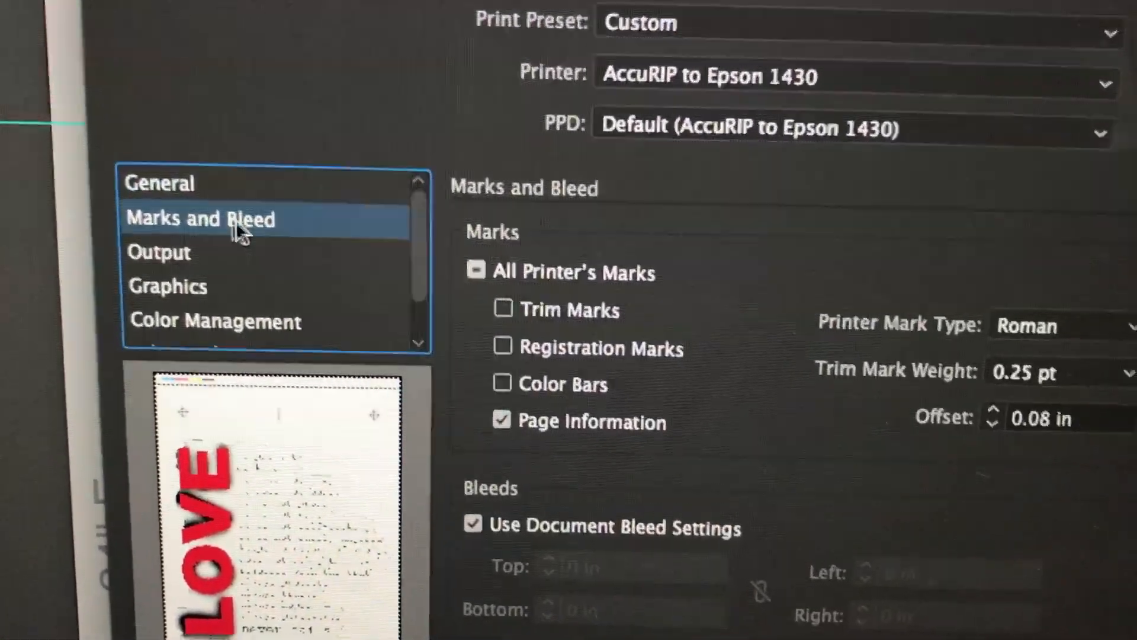